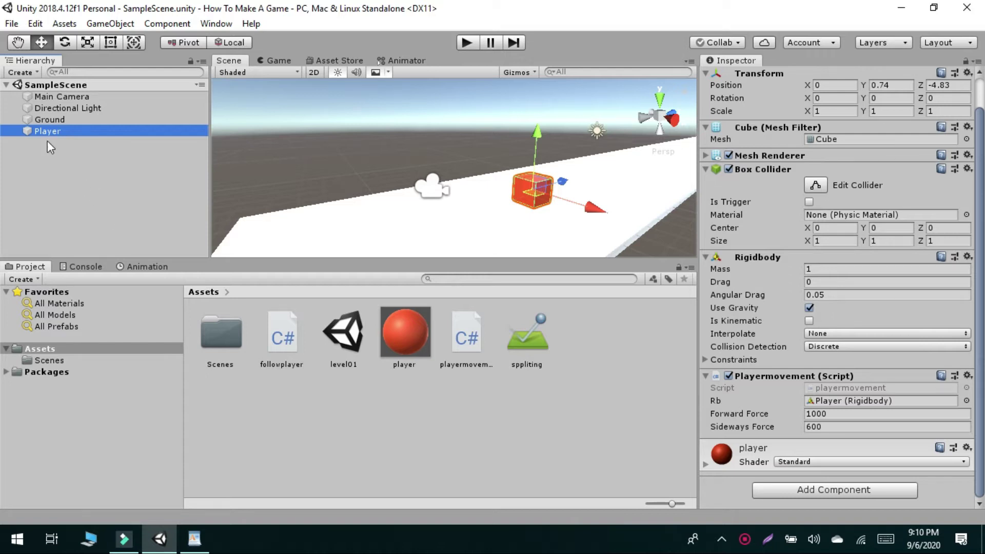
# Select the Player and attach a new script component named playercollision.
pyautogui.click(47, 160)
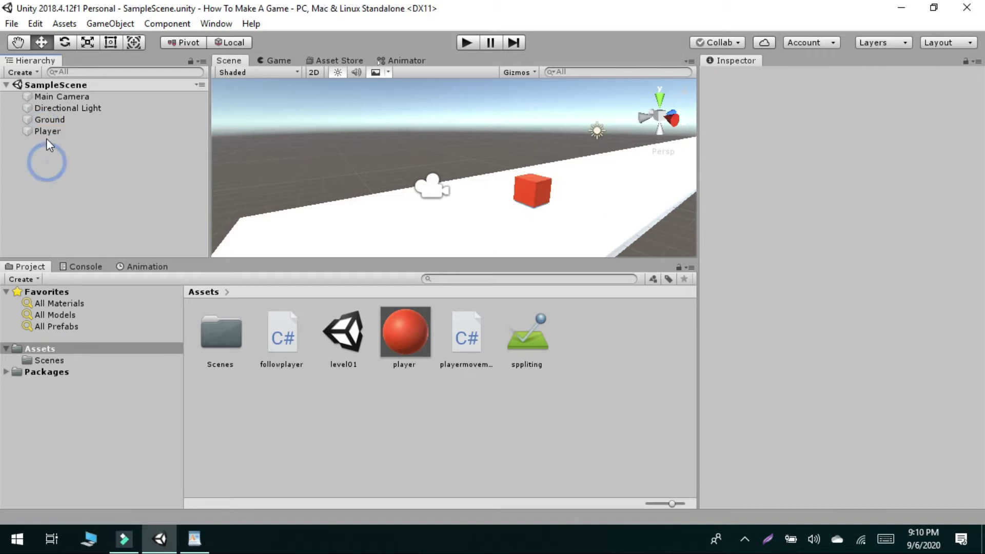
pyautogui.click(46, 135)
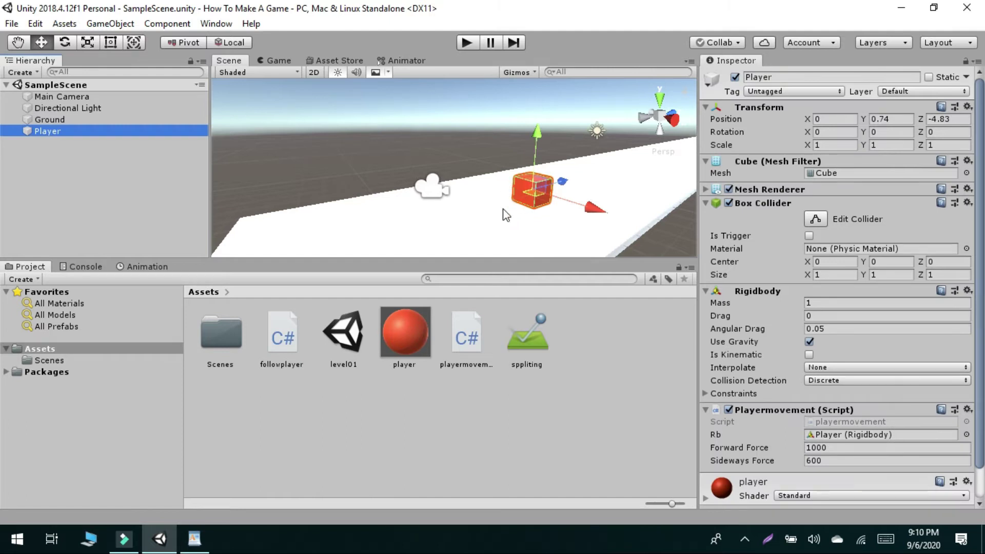
pyautogui.scroll(-3, 763, 303)
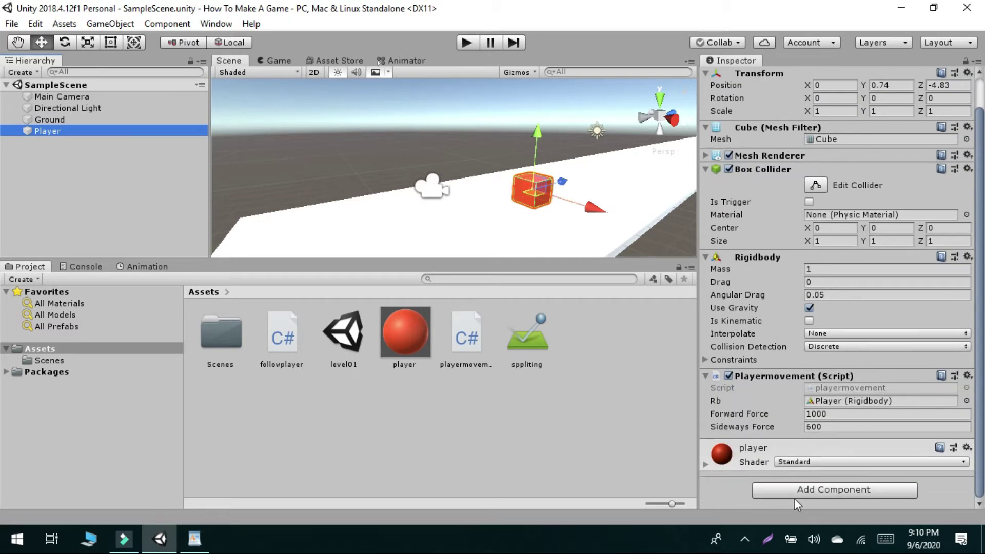
pyautogui.click(813, 494)
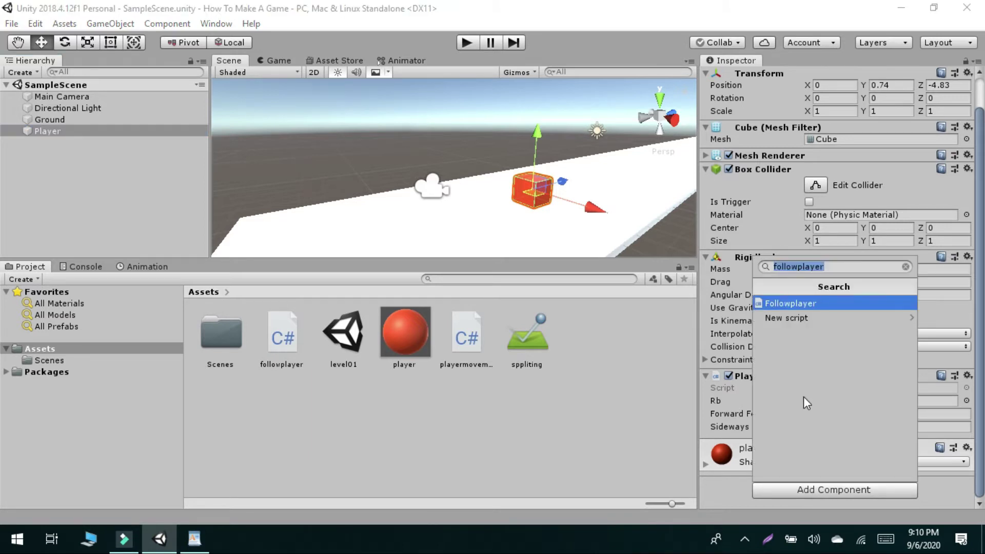
pyautogui.write('P')
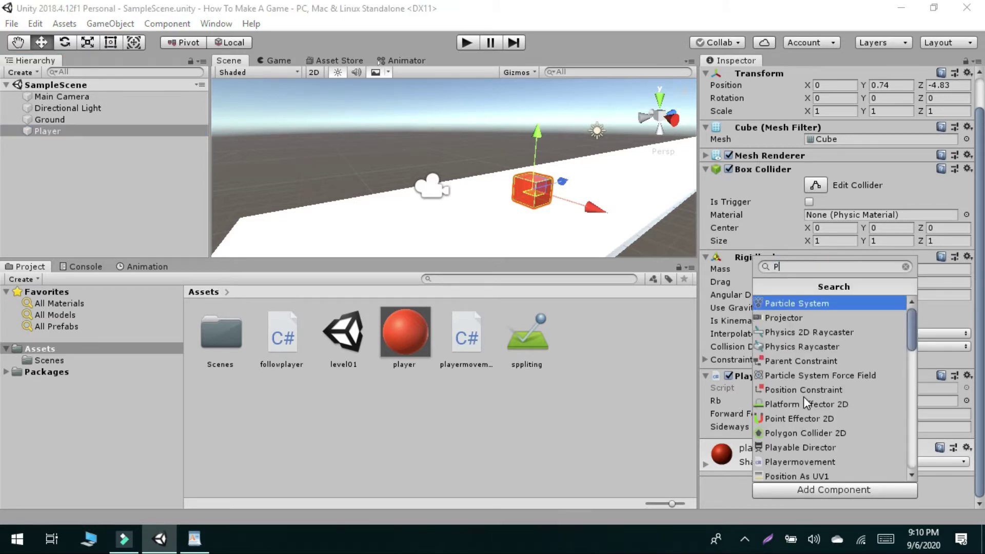
pyautogui.write('LAYER')
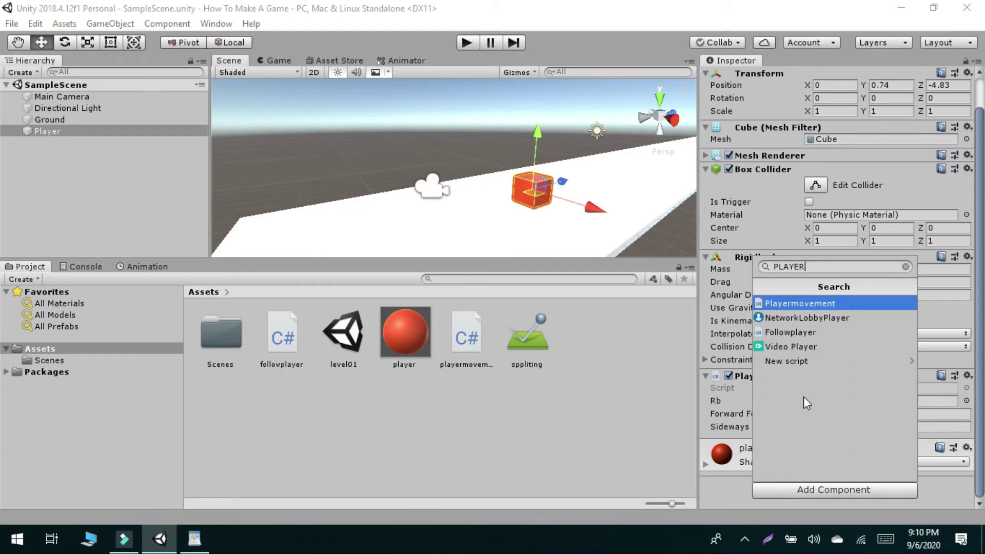
pyautogui.write('COLLI')
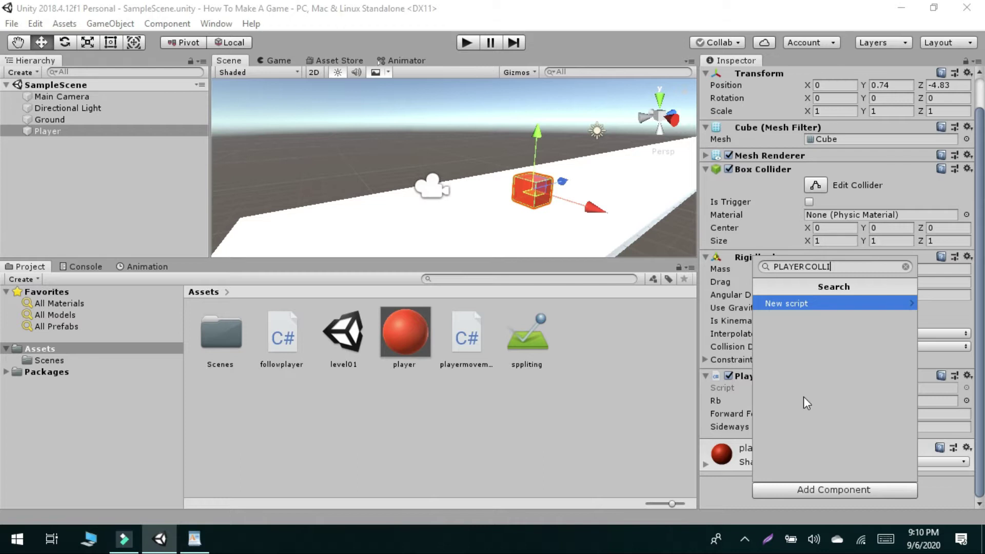
pyautogui.write('SION')
pyautogui.press('Return')
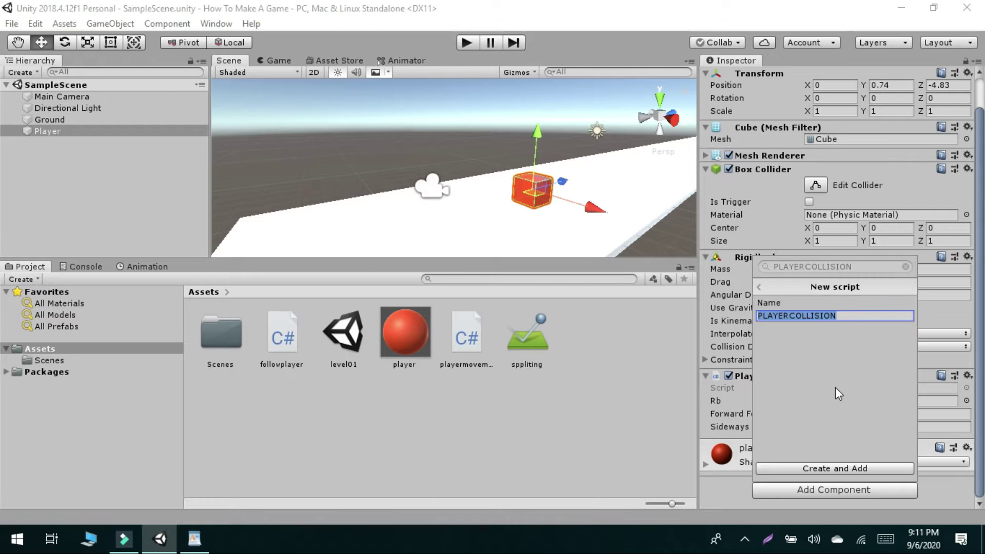
pyautogui.press('BackSpace')
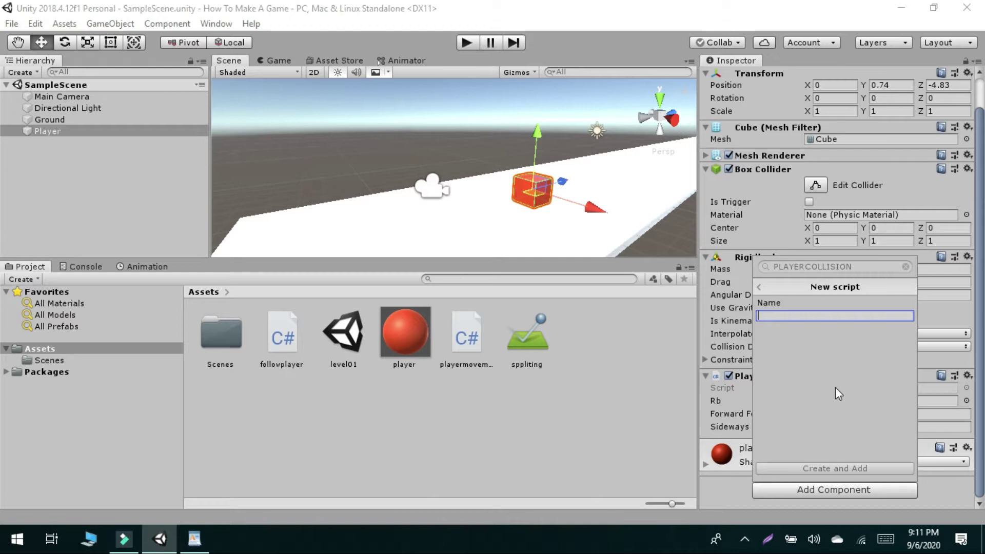
pyautogui.write('player')
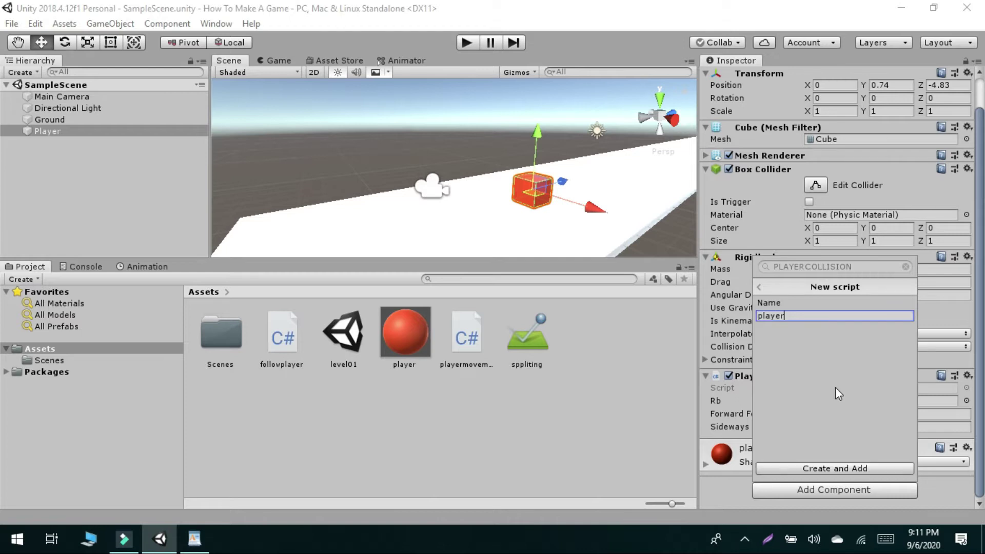
pyautogui.write('coll')
pyautogui.write('isiom')
pyautogui.press('BackSpace')
pyautogui.write('n')
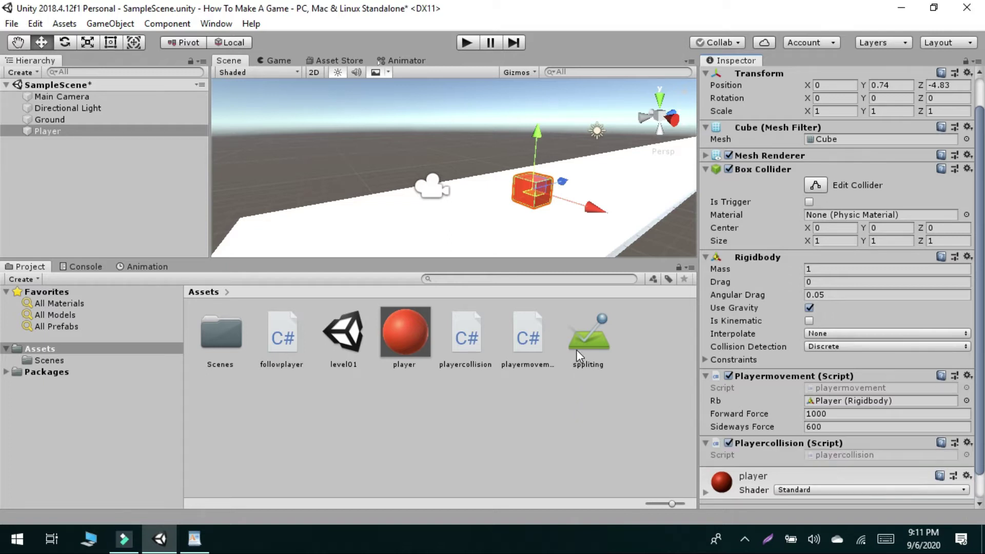
# Open playercollision in Visual Studio and delete the two unused System using lines.
pyautogui.doubleClick(862, 455)
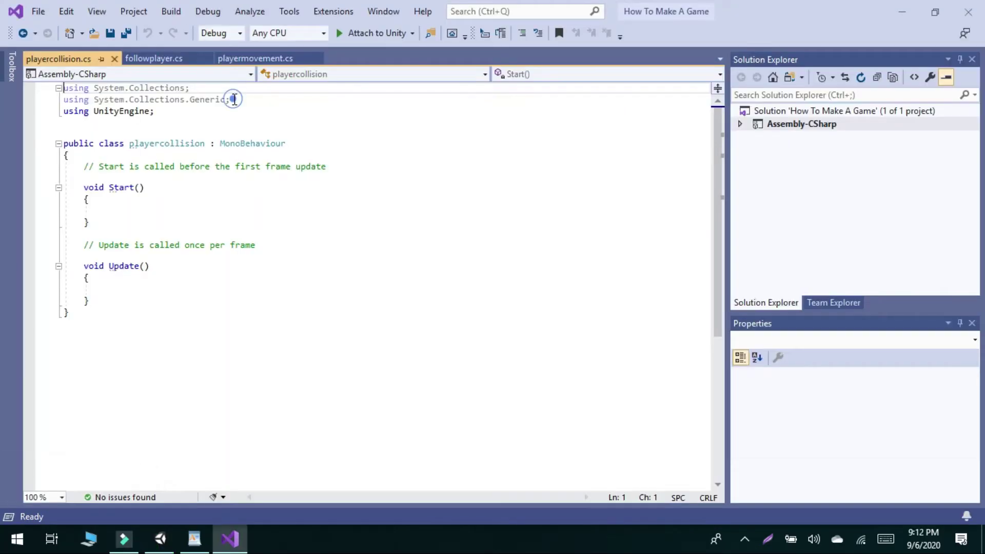
pyautogui.moveTo(231, 99); pyautogui.dragTo(47, 94)
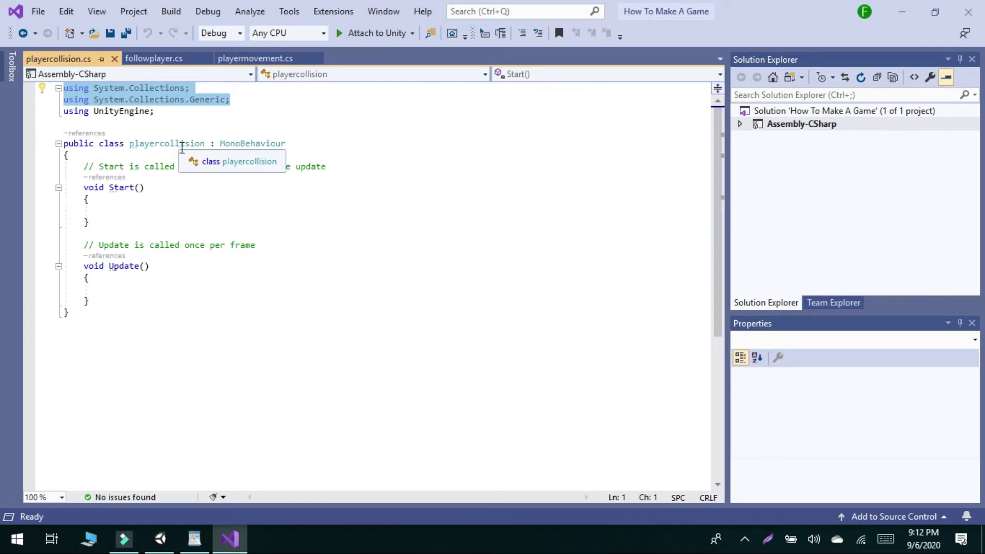
pyautogui.press('Delete')
# Delete the Start and Update methods with their comments, leaving an empty class body.
pyautogui.click(99, 292)
pyautogui.click(92, 278)
pyautogui.moveTo(94, 289); pyautogui.dragTo(58, 167)
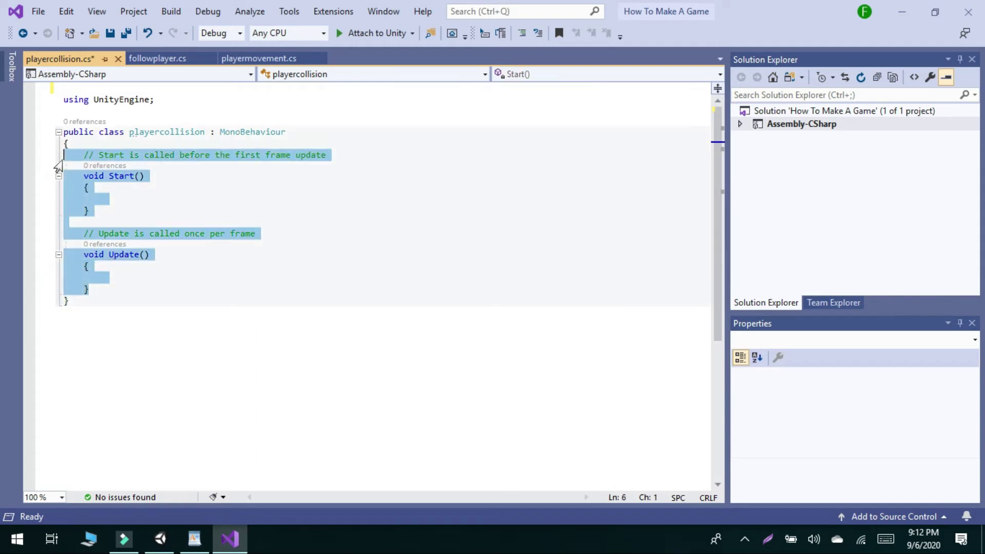
pyautogui.press('Delete')
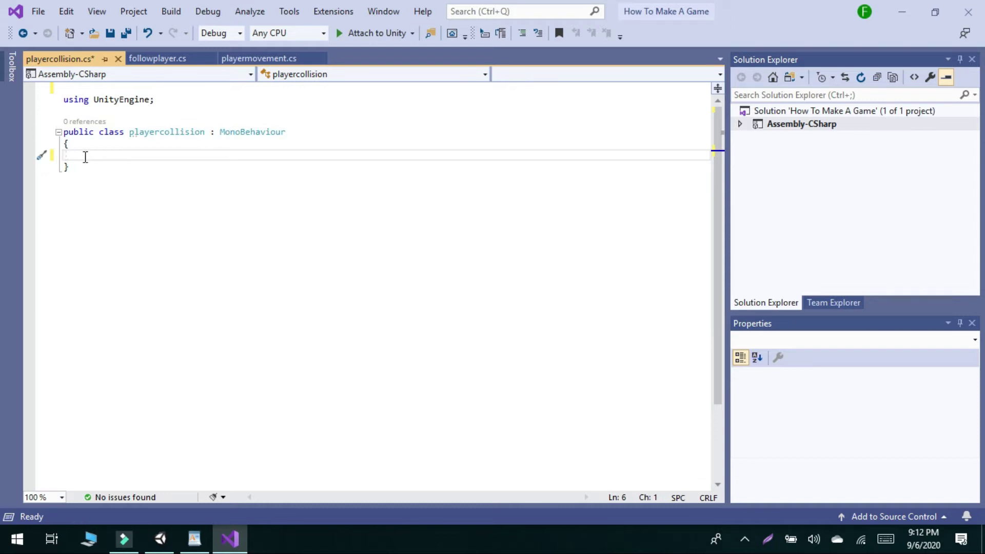
pyautogui.press('Return')
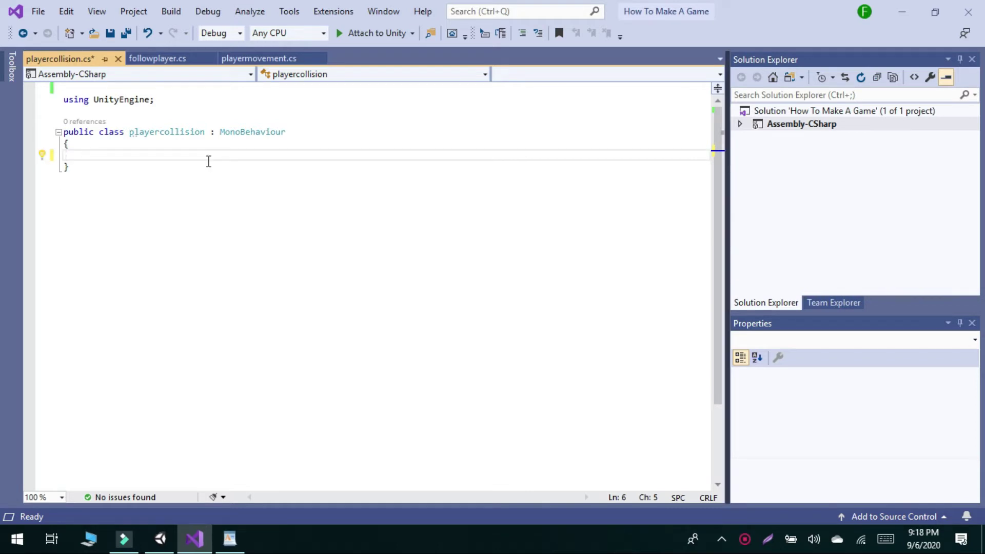
# Write OnCollisionEnter() containing Debug.Log("We hitting something"); and save the script.
pyautogui.write('void OnCollisionEnter()')
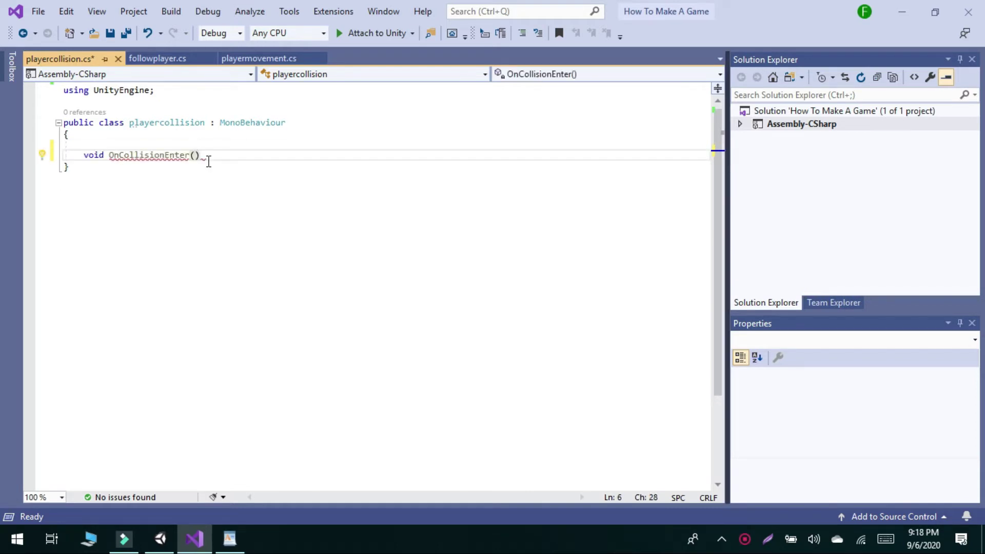
pyautogui.click(208, 161)
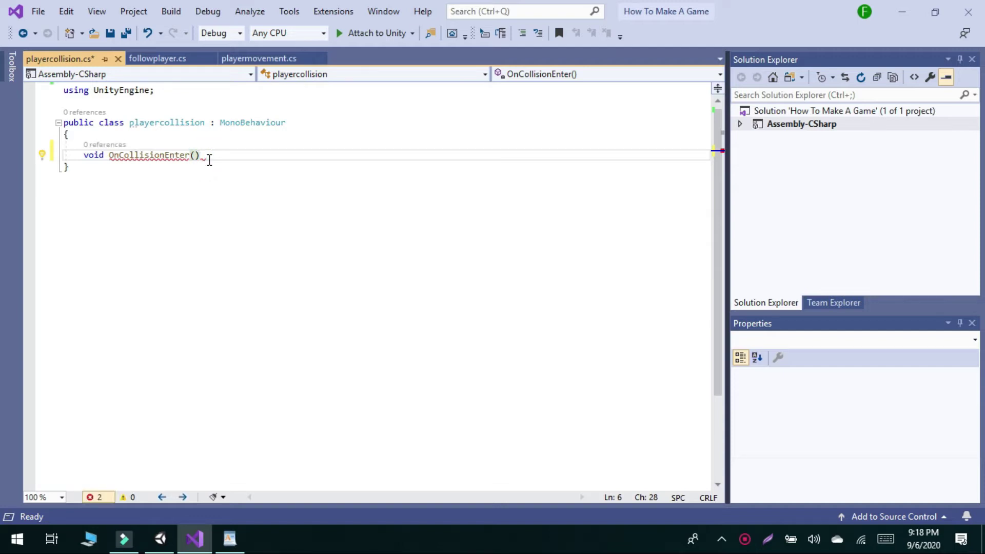
pyautogui.press('Return')
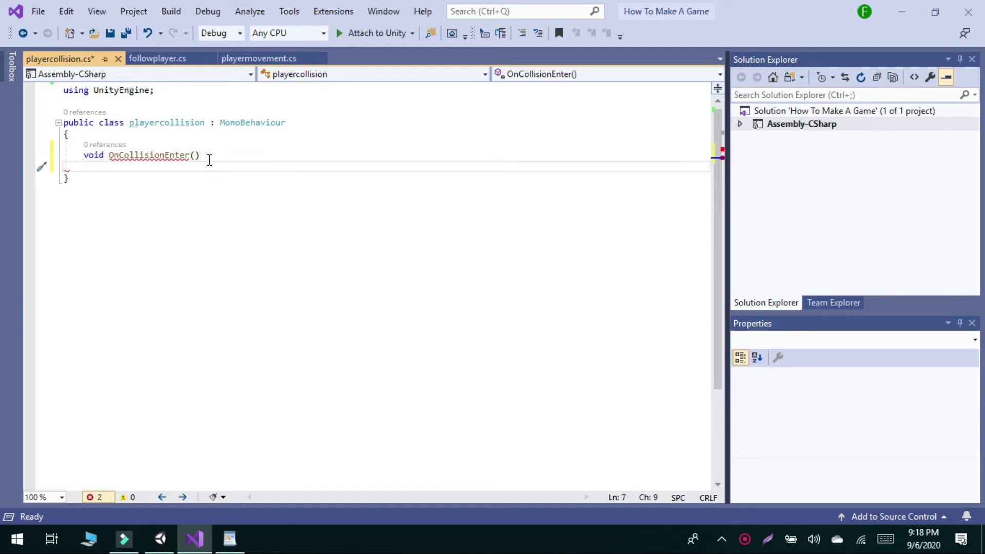
pyautogui.write('{')
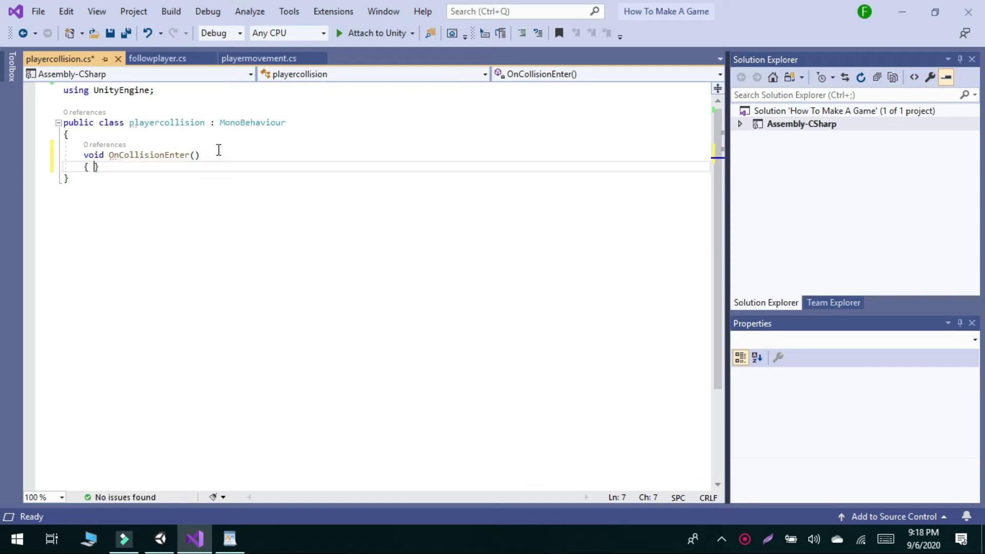
pyautogui.press('Return')
pyautogui.write('deb')
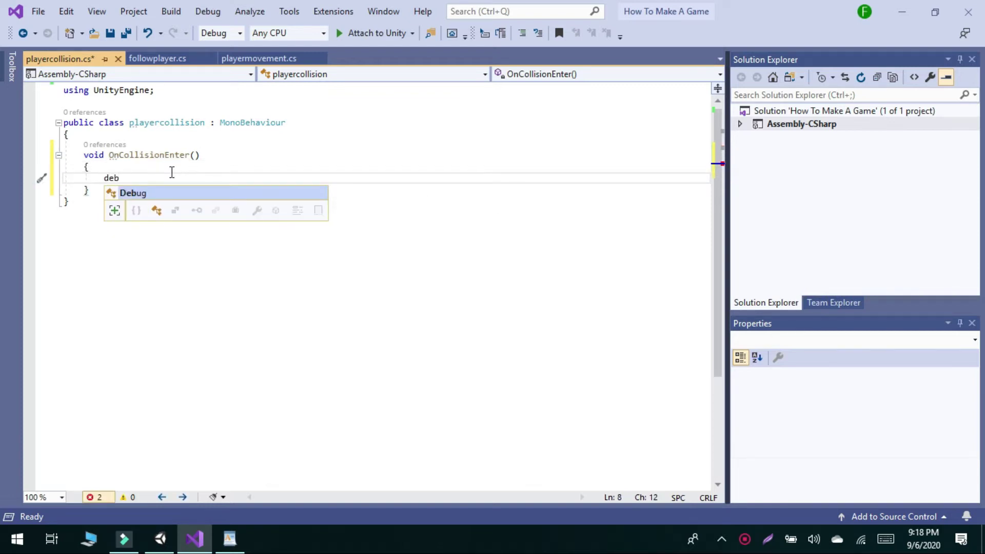
pyautogui.press('Tab')
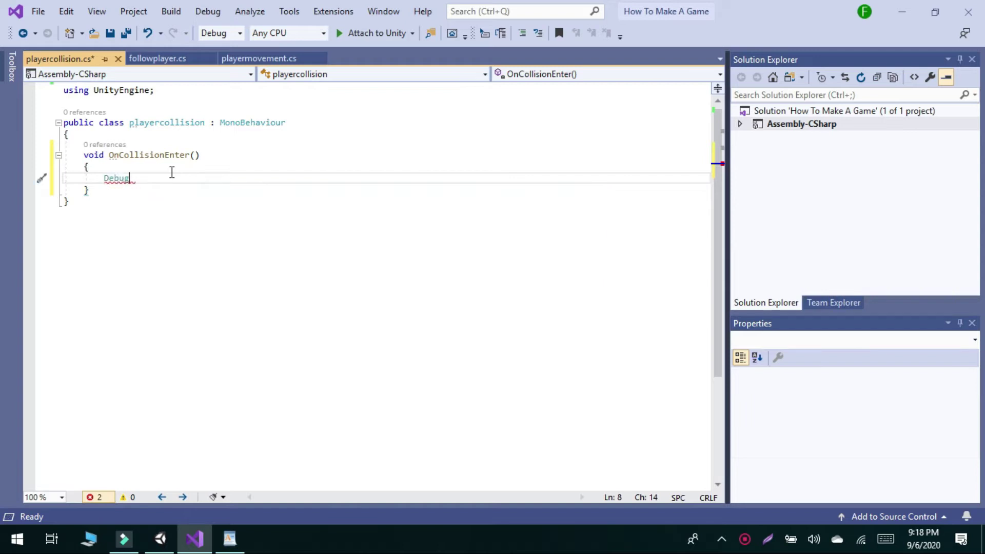
pyautogui.write('.lo')
pyautogui.press('Tab')
pyautogui.write('("')
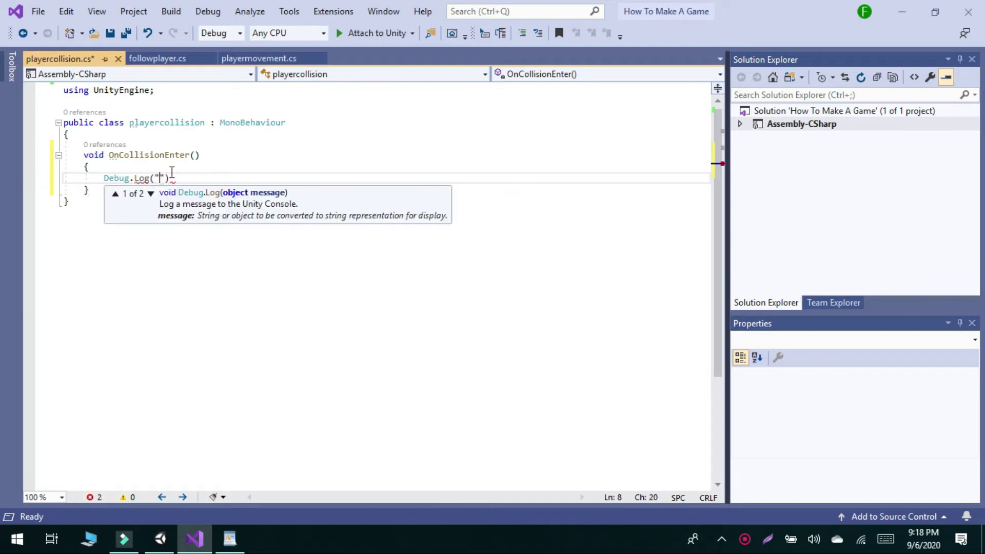
pyautogui.write('We hitting s')
pyautogui.write('omething")')
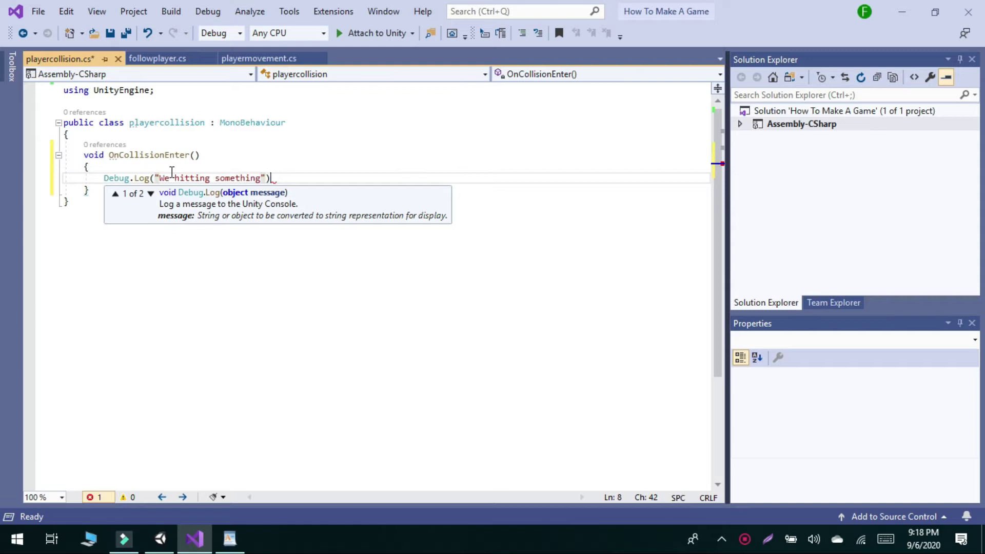
pyautogui.write(';')
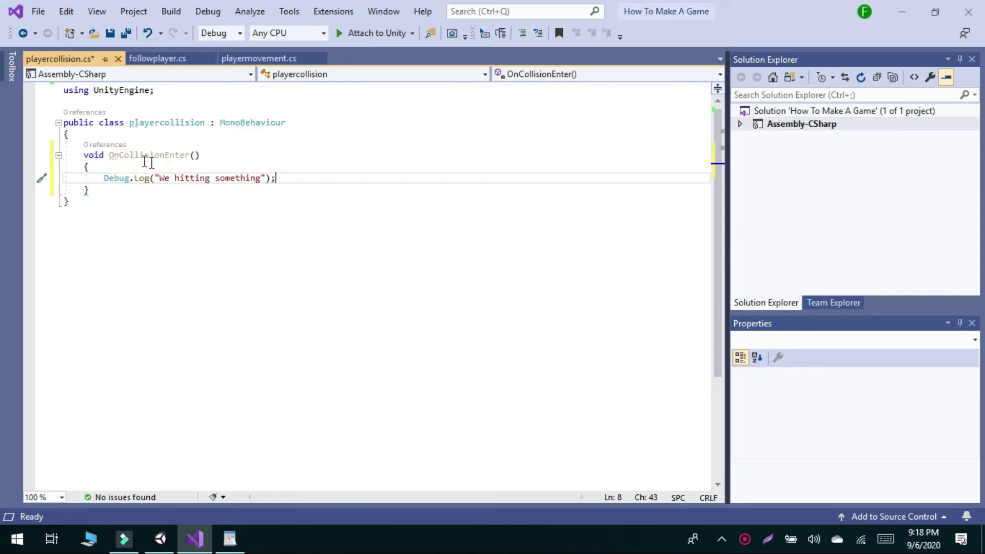
pyautogui.moveTo(146, 160)
pyautogui.hotkey('ctrl', 's')
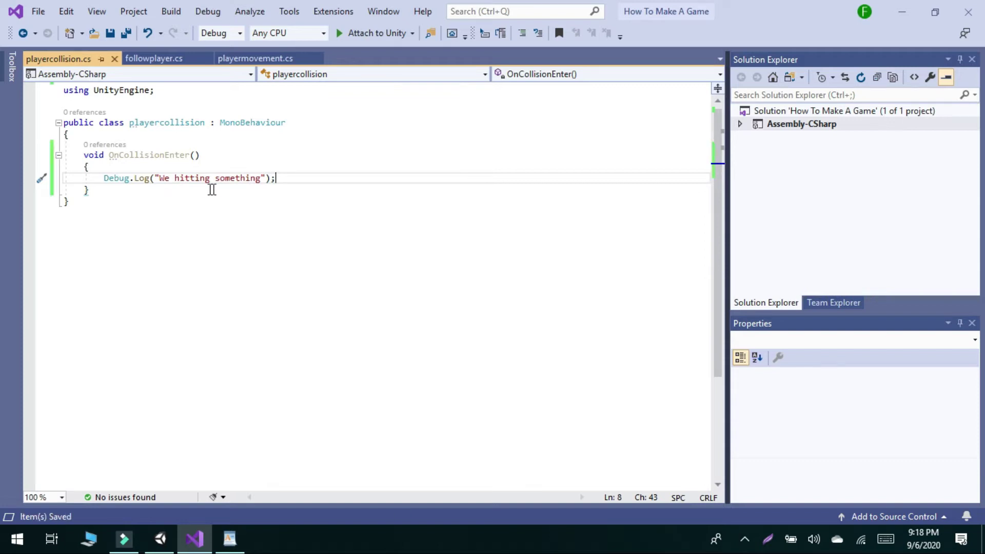
# Bring the Unity editor back to the front and maximize its window.
pyautogui.click(166, 540)
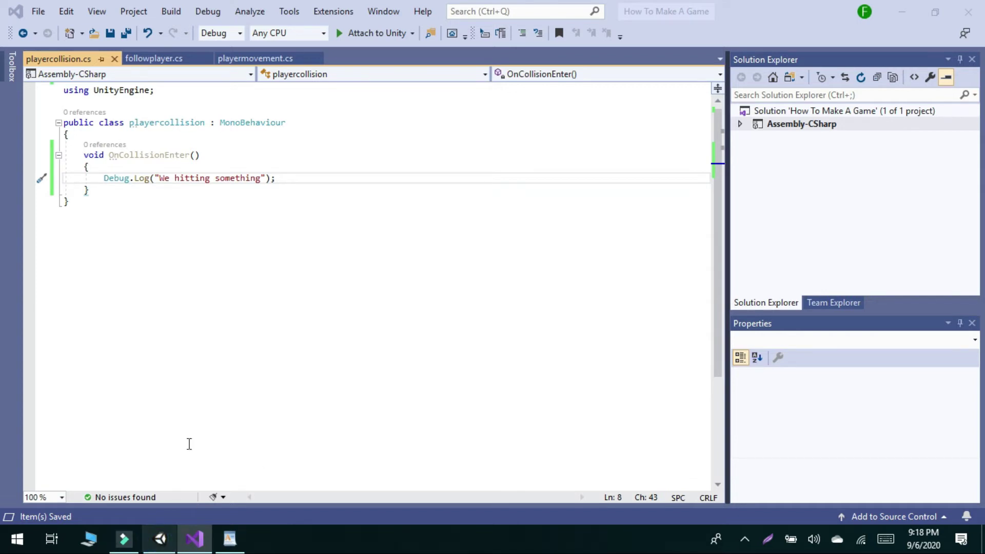
pyautogui.moveTo(160, 545)
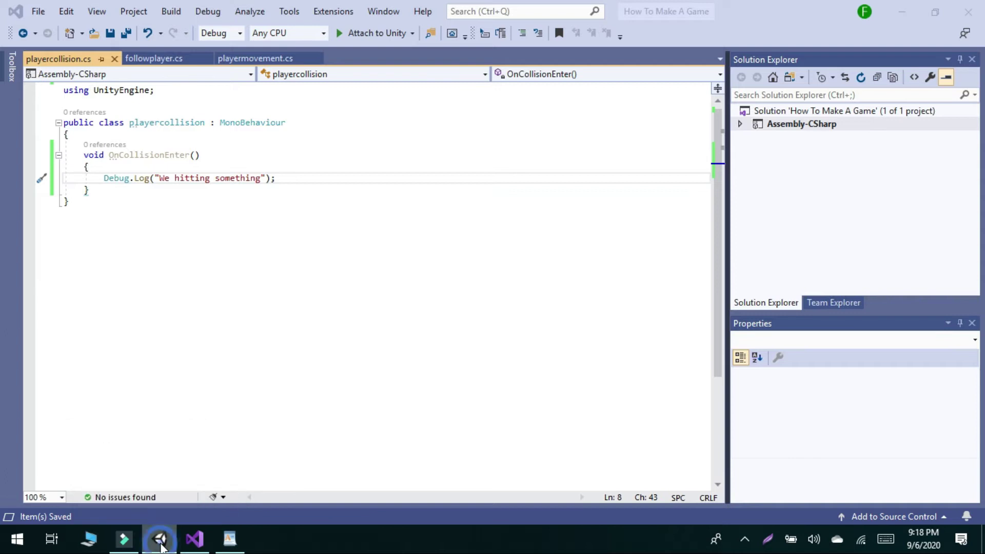
pyautogui.click(173, 424)
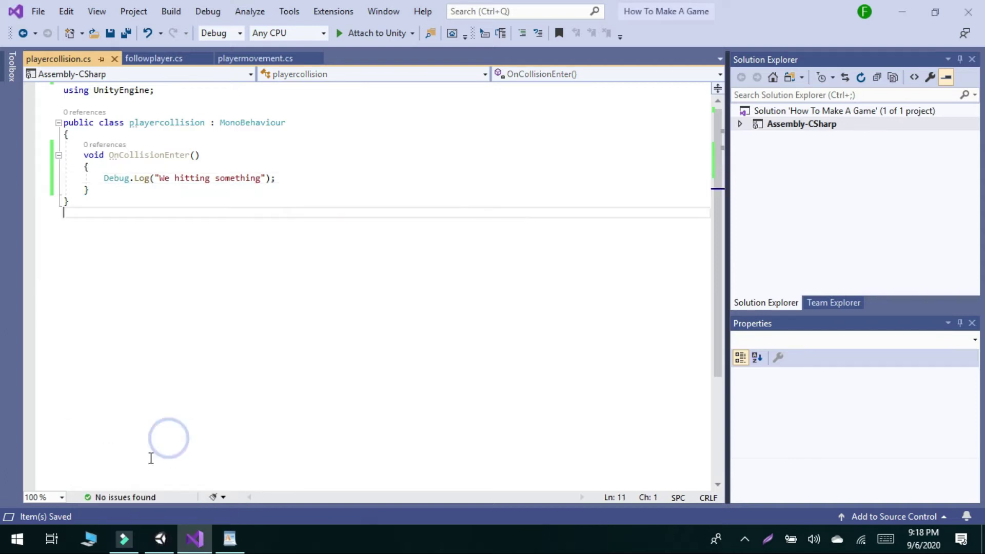
pyautogui.click(161, 540)
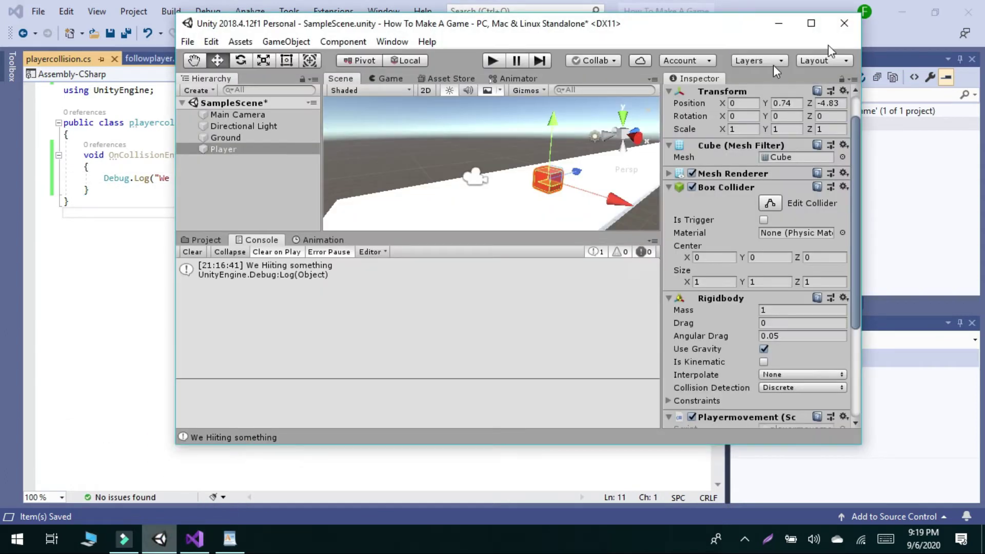
pyautogui.click(810, 23)
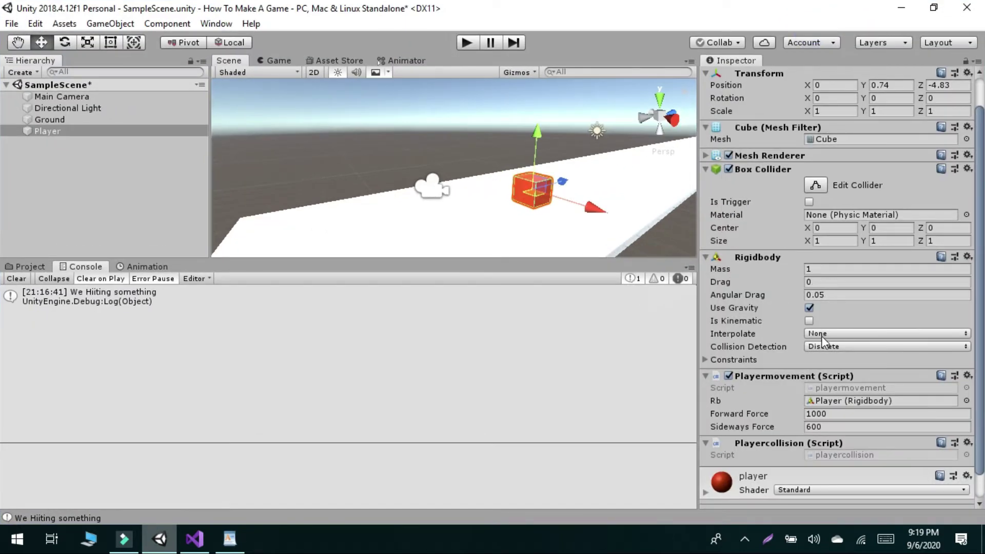
pyautogui.scroll(-2, 845, 415)
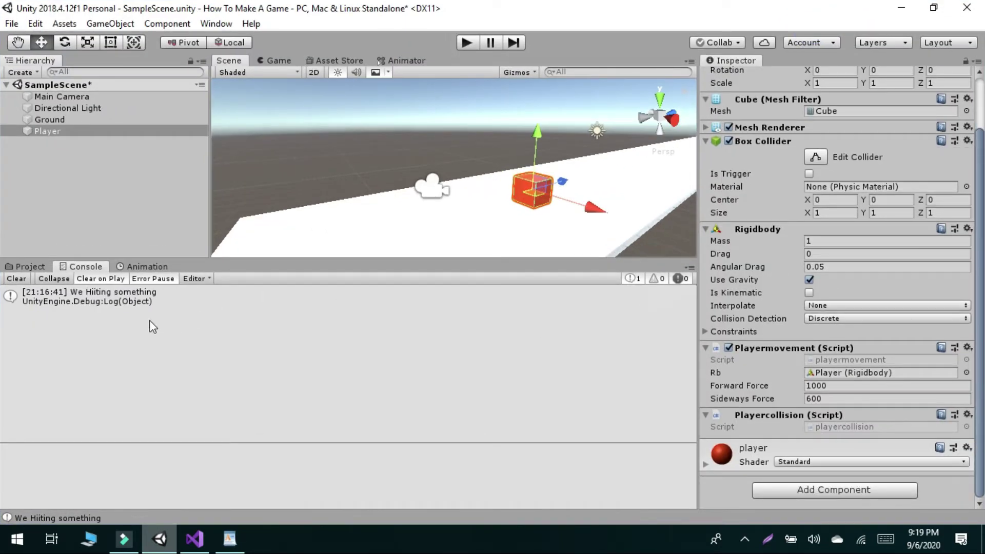
# Clear the console, show the Project assets, enlarge the scene view and enter play mode.
pyautogui.click(17, 280)
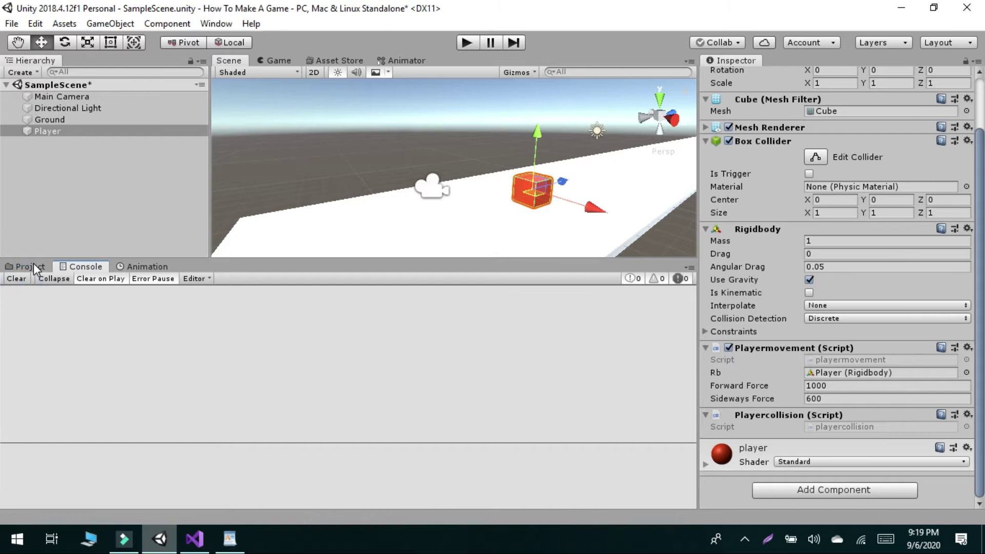
pyautogui.click(30, 267)
pyautogui.moveTo(304, 258); pyautogui.dragTo(297, 317)
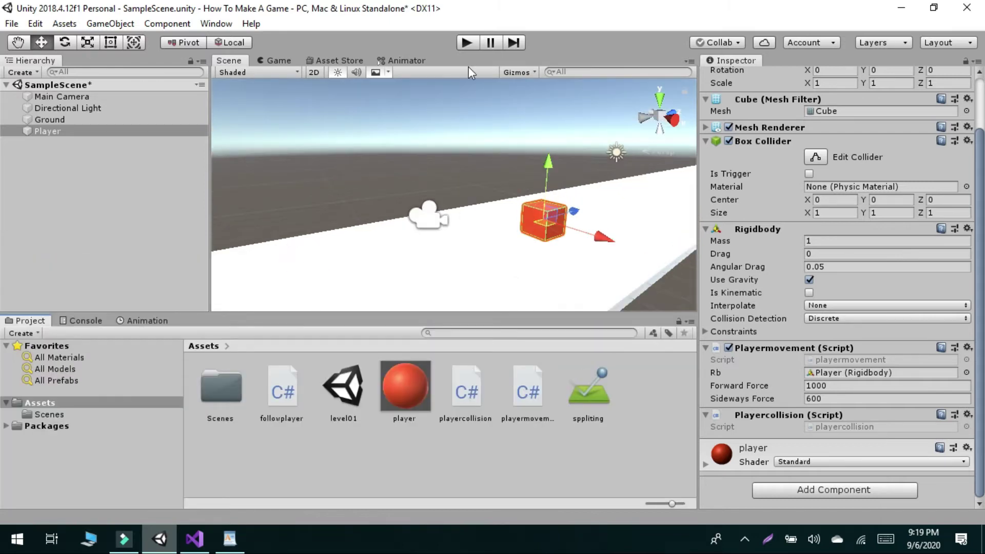
pyautogui.click(467, 42)
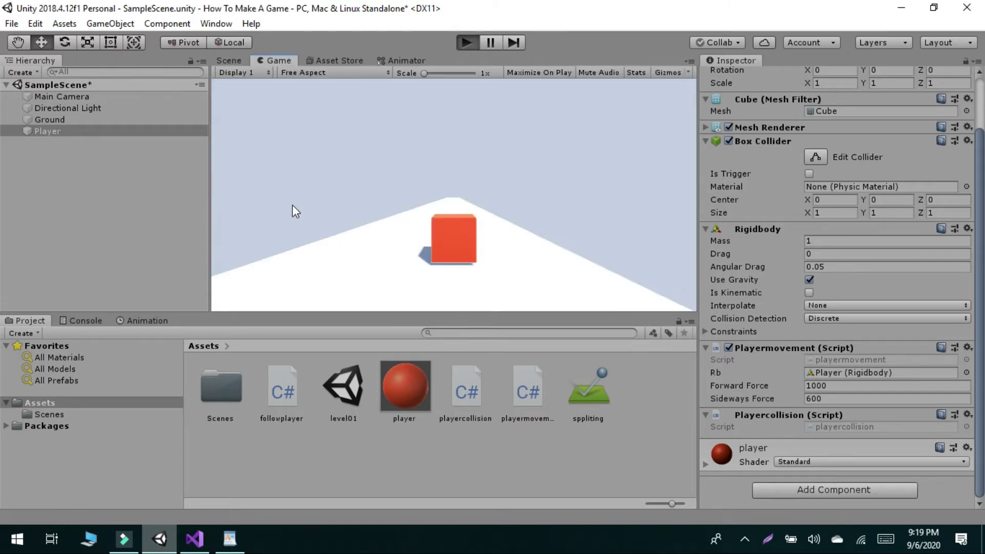
# Check the Console for the "We hitting something" message, then stop play mode.
pyautogui.click(79, 322)
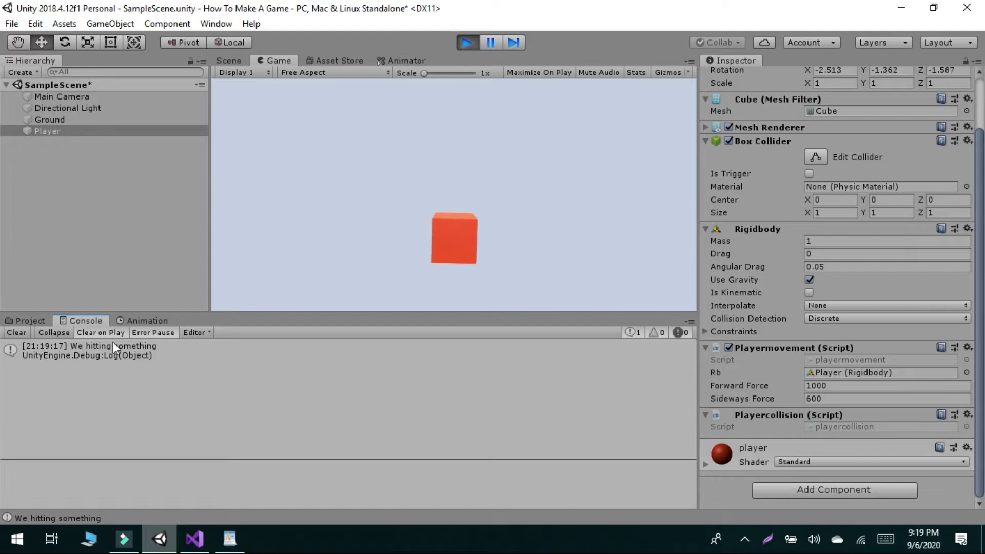
pyautogui.click(464, 46)
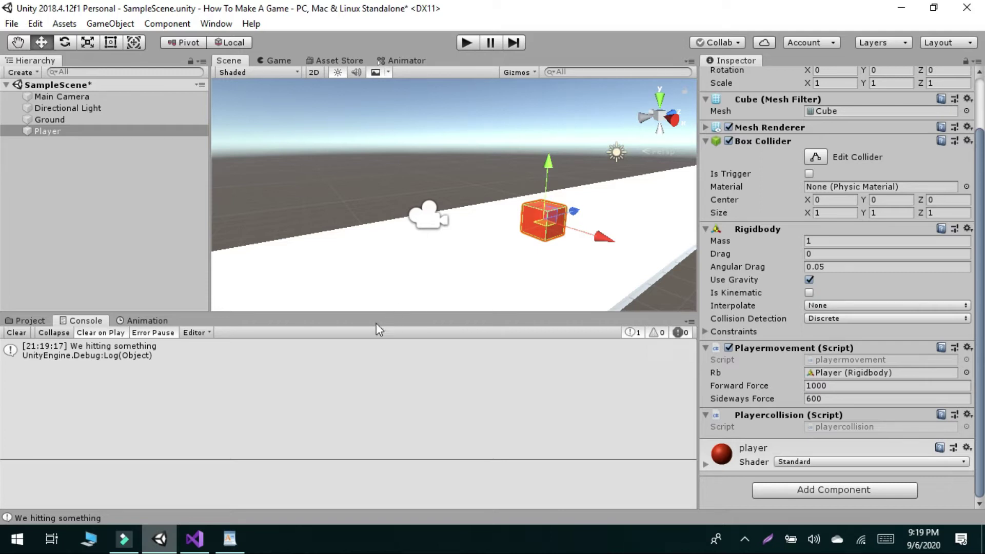
pyautogui.click(195, 539)
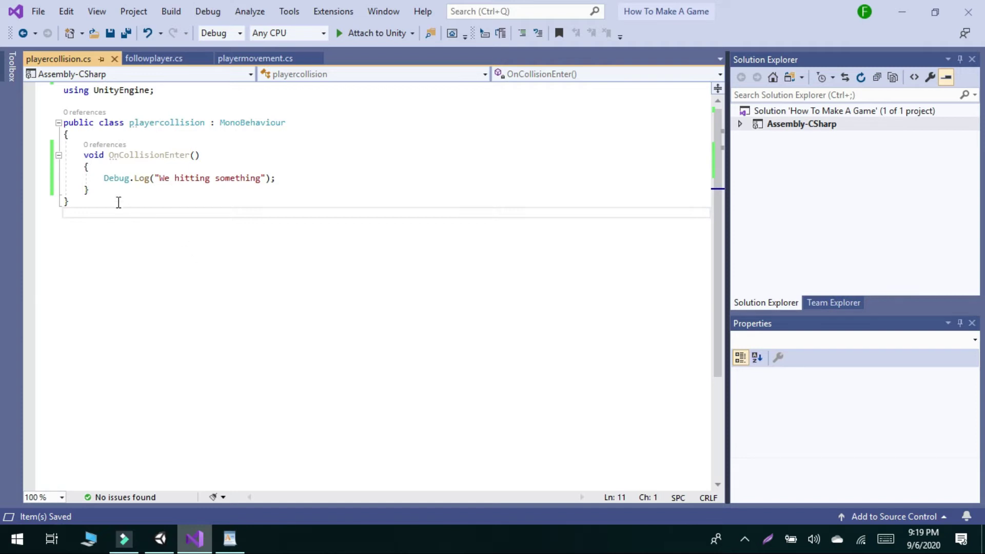
pyautogui.click(163, 543)
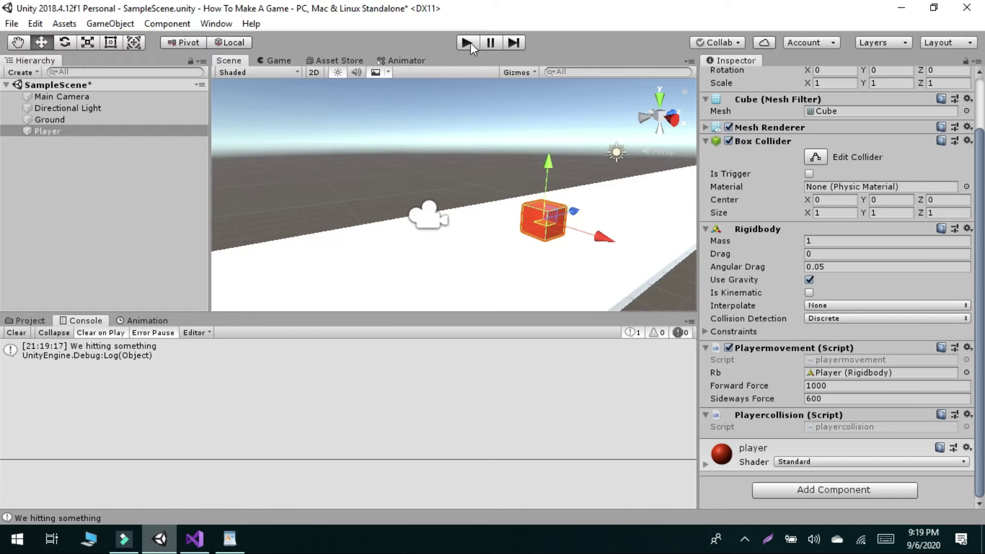
# Clear the console and add a 3D Cube to the scene with its Transform reset to 0, 0, 0.
pyautogui.click(19, 335)
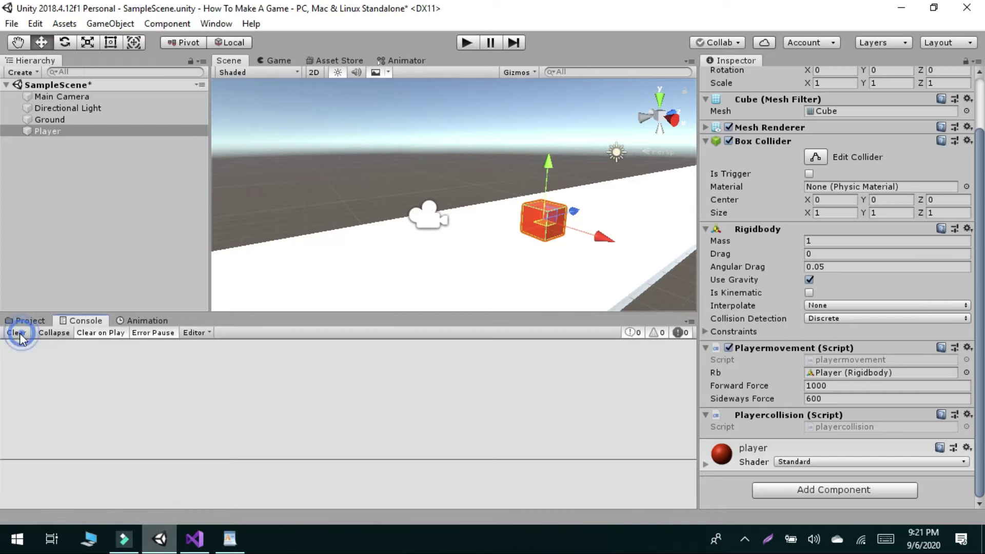
pyautogui.moveTo(145, 309)
pyautogui.mouseDown()
pyautogui.moveTo(134, 369)
pyautogui.moveTo(133, 345)
pyautogui.mouseUp()
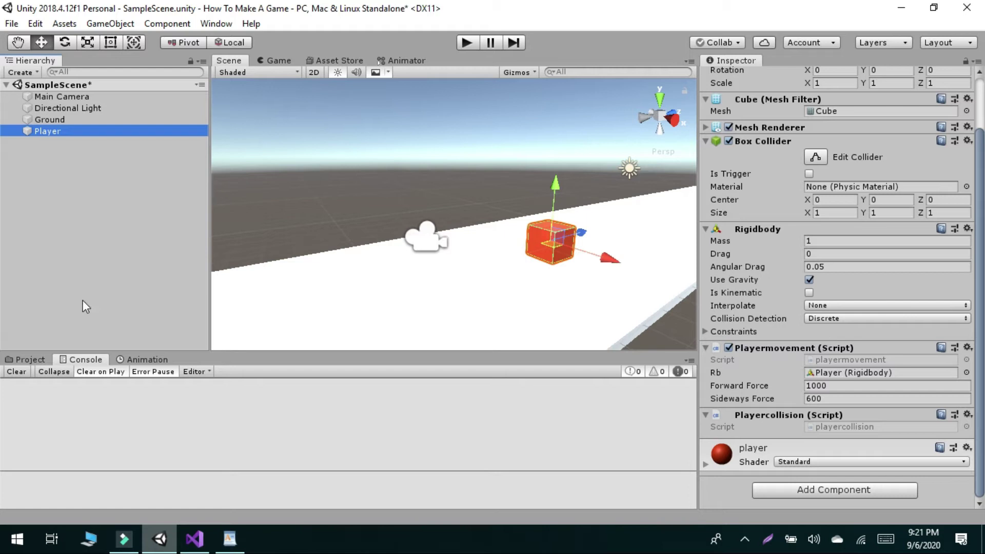
pyautogui.rightClick(57, 183)
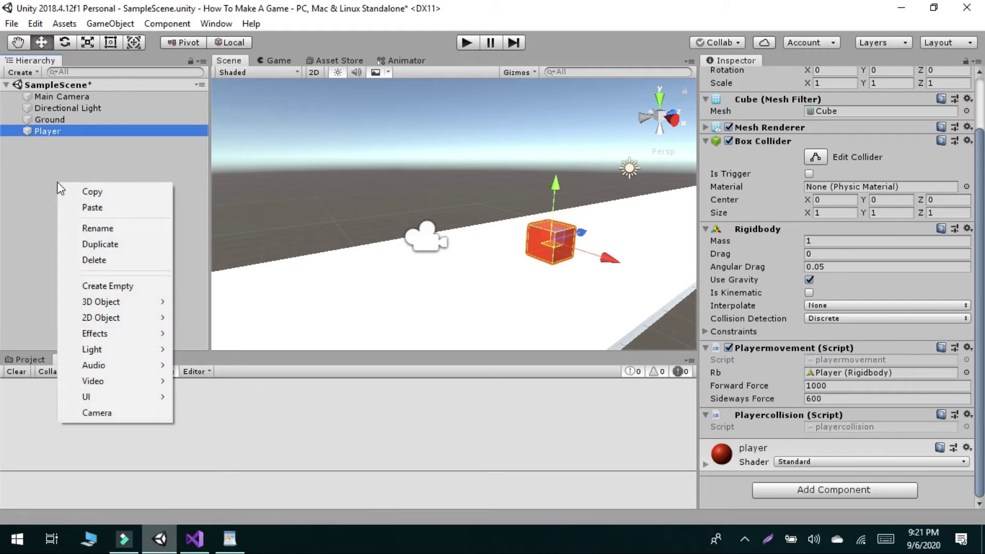
pyautogui.moveTo(139, 306)
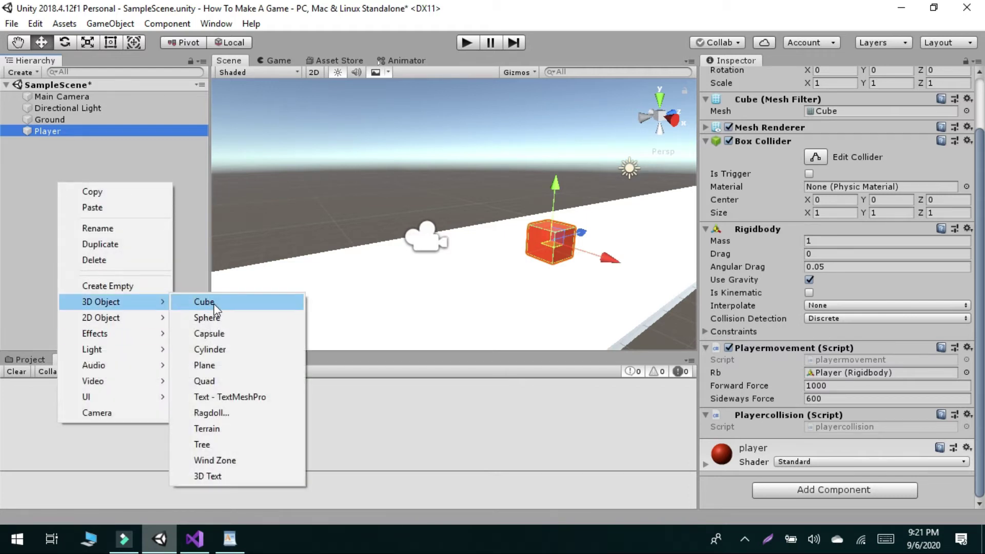
pyautogui.click(214, 305)
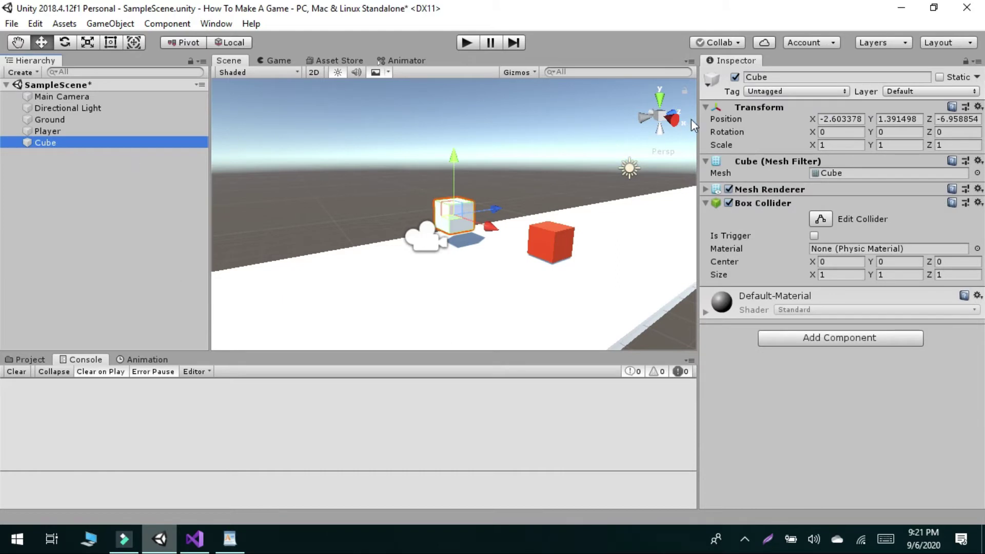
pyautogui.rightClick(771, 108)
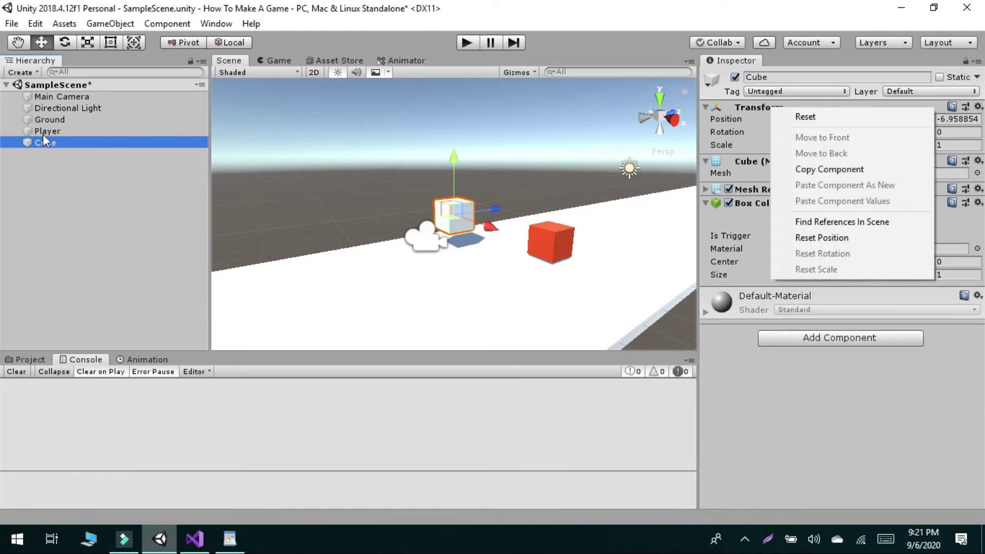
pyautogui.click(823, 116)
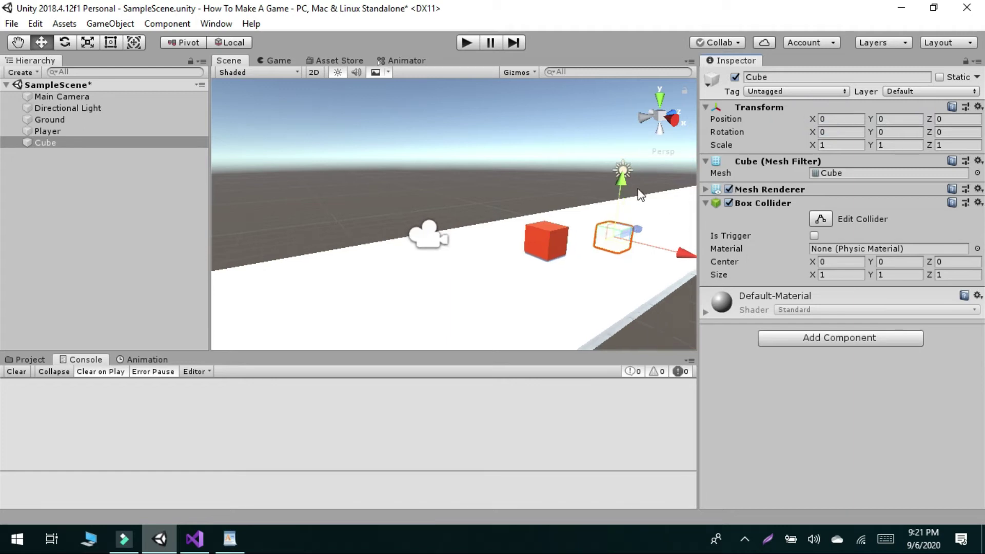
pyautogui.scroll(-5, 639, 193)
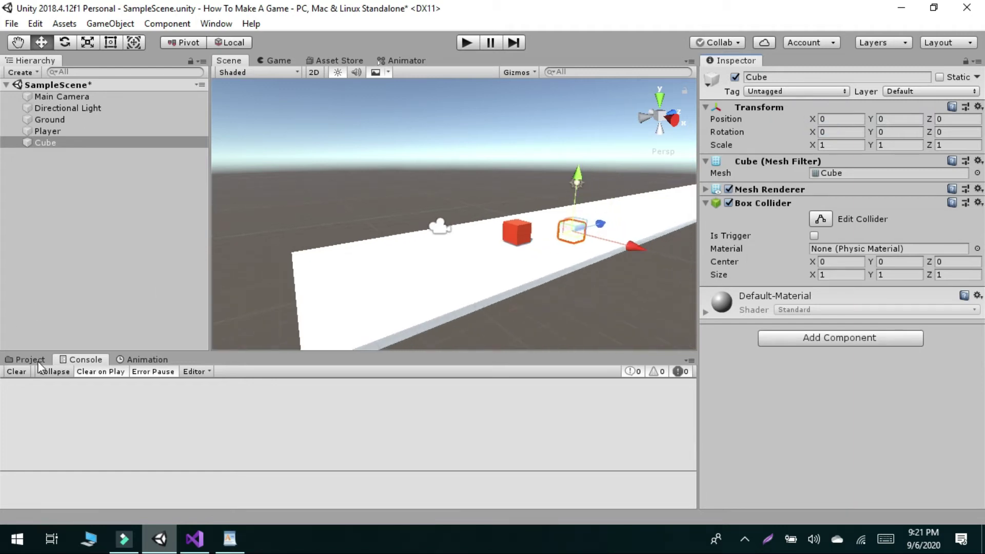
# Move the cube to 0, 0.81, 16.58 ahead of the Player and set its X scale to 1.61.
pyautogui.click(31, 359)
pyautogui.moveTo(578, 177); pyautogui.dragTo(588, 164)
pyautogui.moveTo(600, 207); pyautogui.dragTo(649, 206)
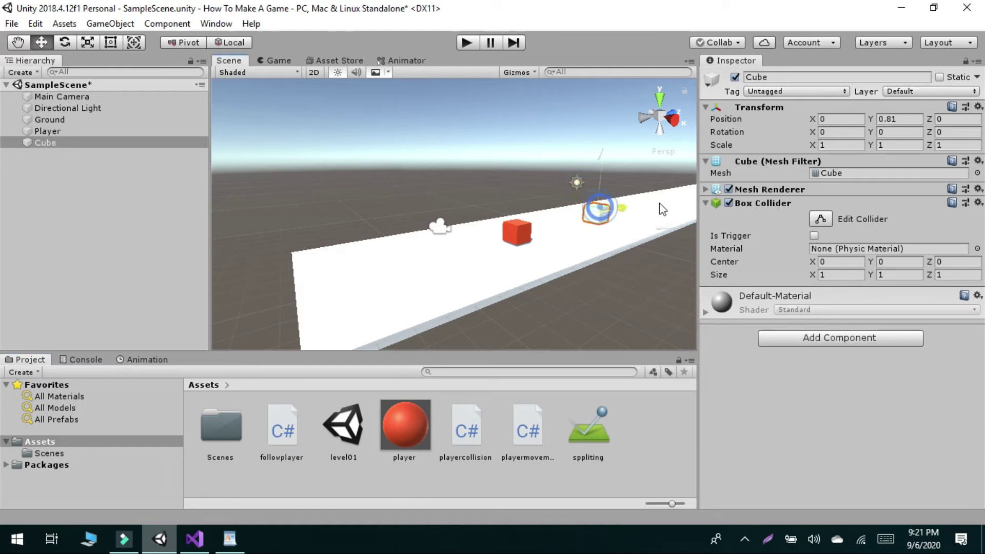
pyautogui.moveTo(514, 227)
pyautogui.keyDown('alt'); pyautogui.mouseDown()
pyautogui.moveTo(425, 236)
pyautogui.moveTo(528, 303)
pyautogui.moveTo(373, 275)
pyautogui.moveTo(571, 272)
pyautogui.mouseUp(); pyautogui.keyUp('alt')
pyautogui.click(17, 42)
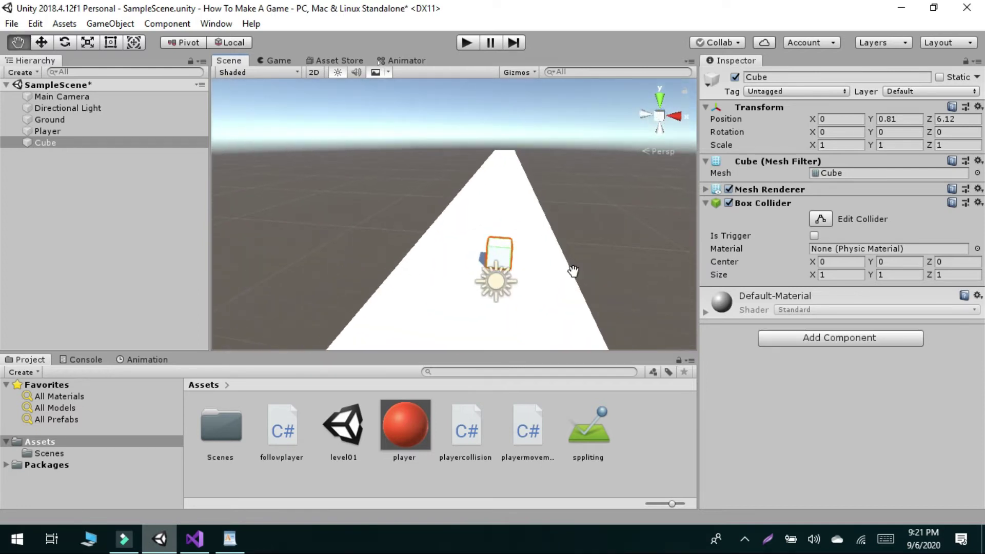
pyautogui.click(41, 42)
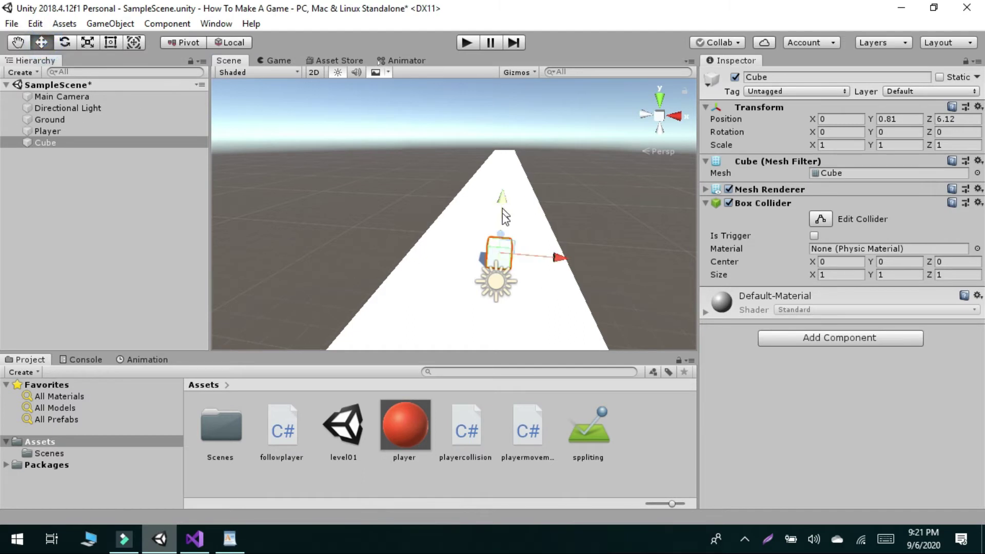
pyautogui.moveTo(500, 235); pyautogui.dragTo(506, 150)
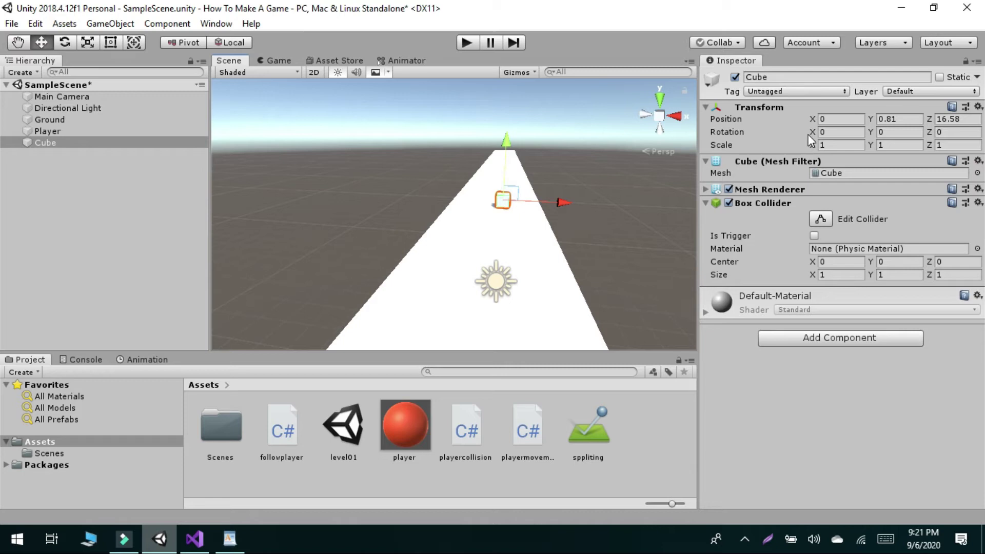
pyautogui.moveTo(813, 144); pyautogui.dragTo(832, 145)
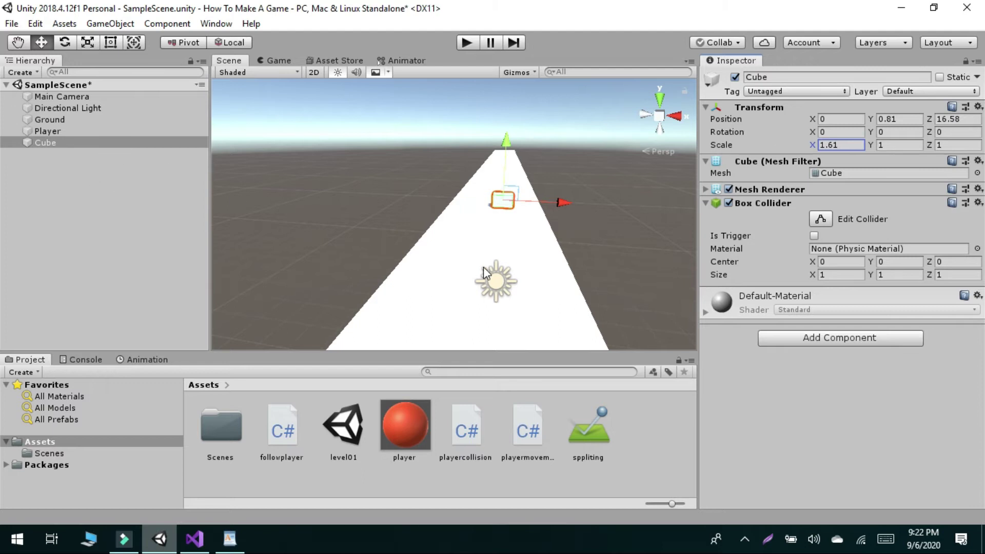
pyautogui.moveTo(404, 214); pyautogui.dragTo(414, 230, button='right')
pyautogui.scroll(-1, 414, 231)
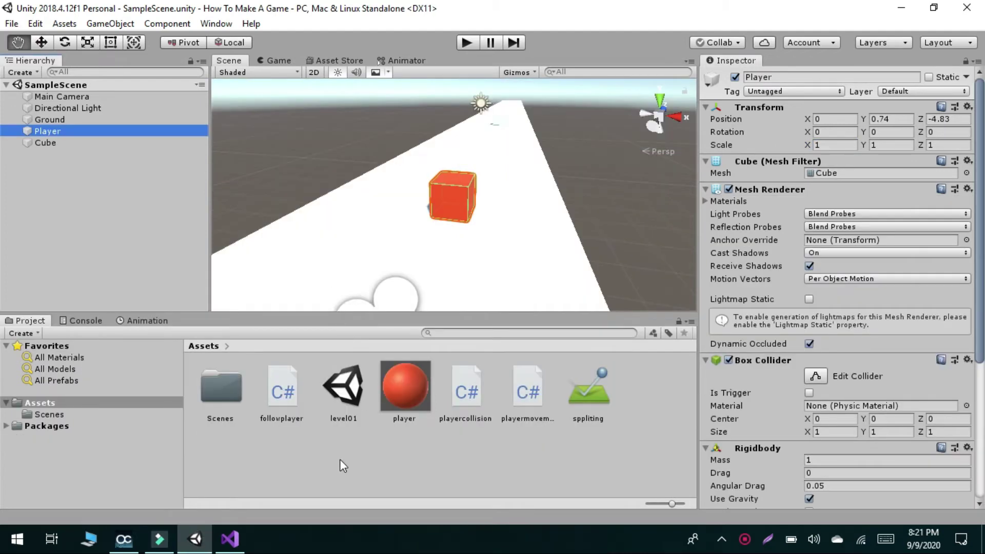
# Create a new material in Assets named Obstacleclr.
pyautogui.rightClick(337, 457)
pyautogui.moveTo(487, 118)
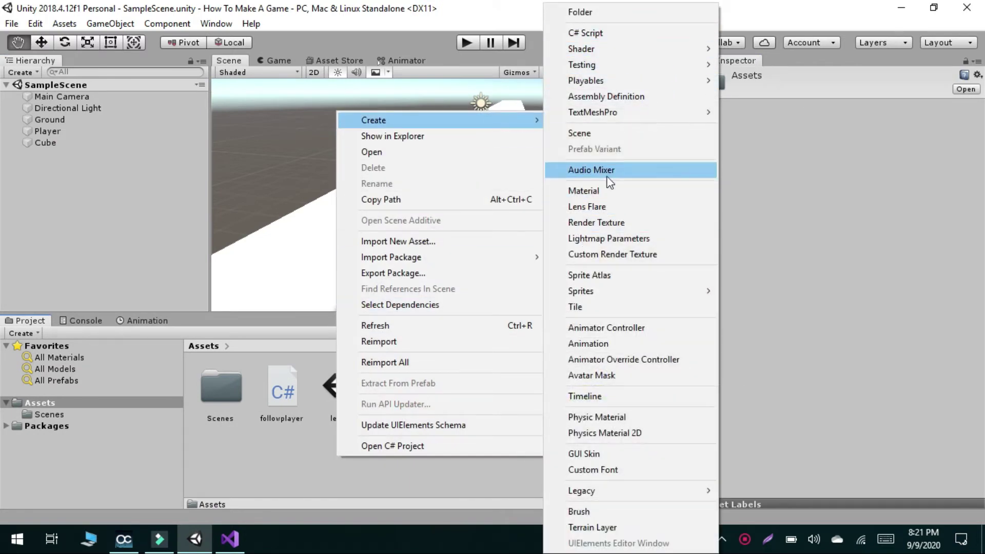
pyautogui.click(605, 191)
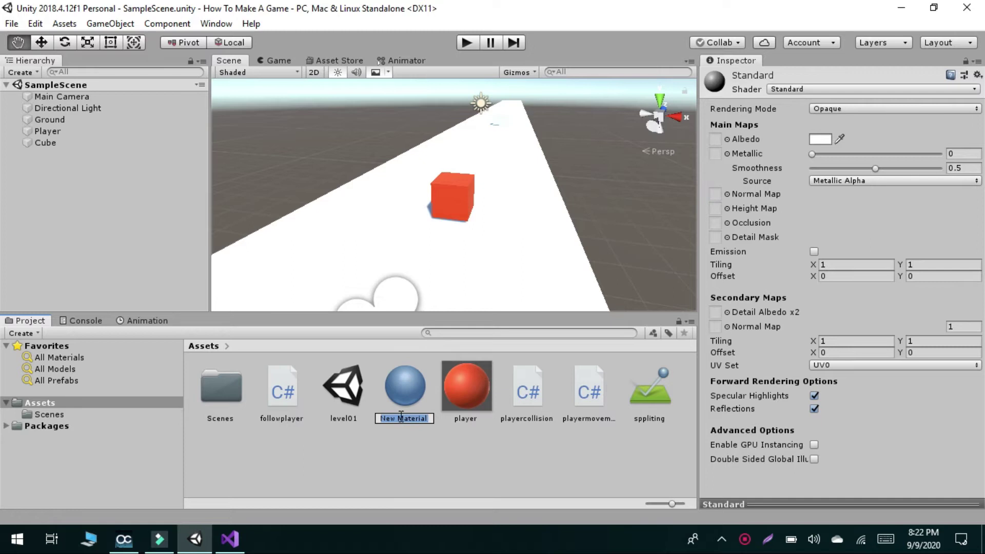
pyautogui.write('otacleclr')
pyautogui.press('Return')
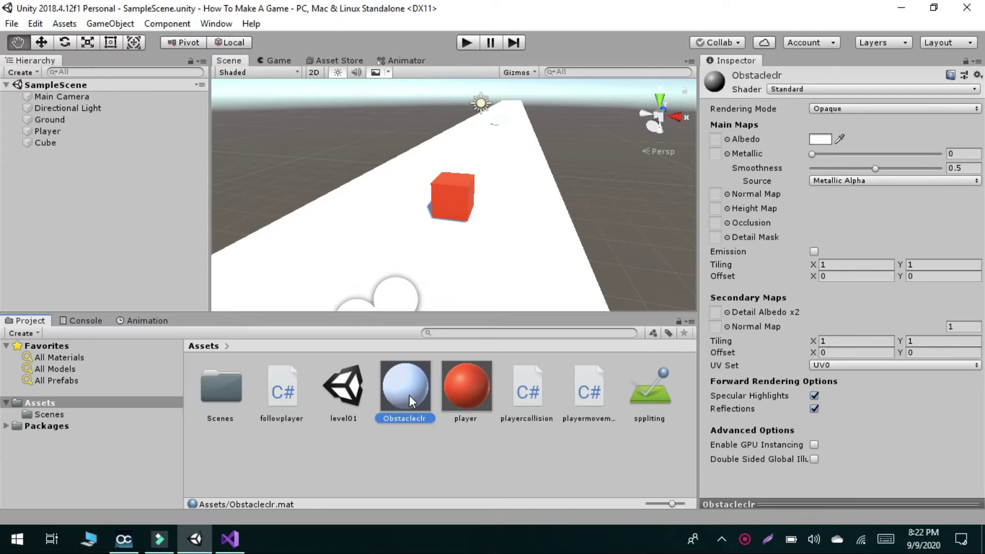
# Colour Obstacleclr grey (766D6D), apply it to the Cube, and set its smoothness to 0.
pyautogui.click(41, 140)
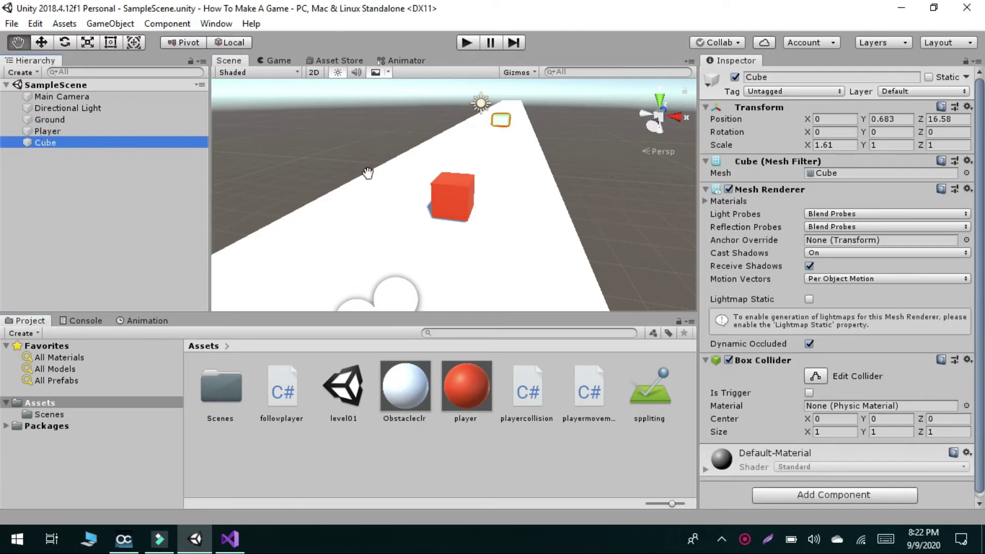
pyautogui.doubleClick(44, 144)
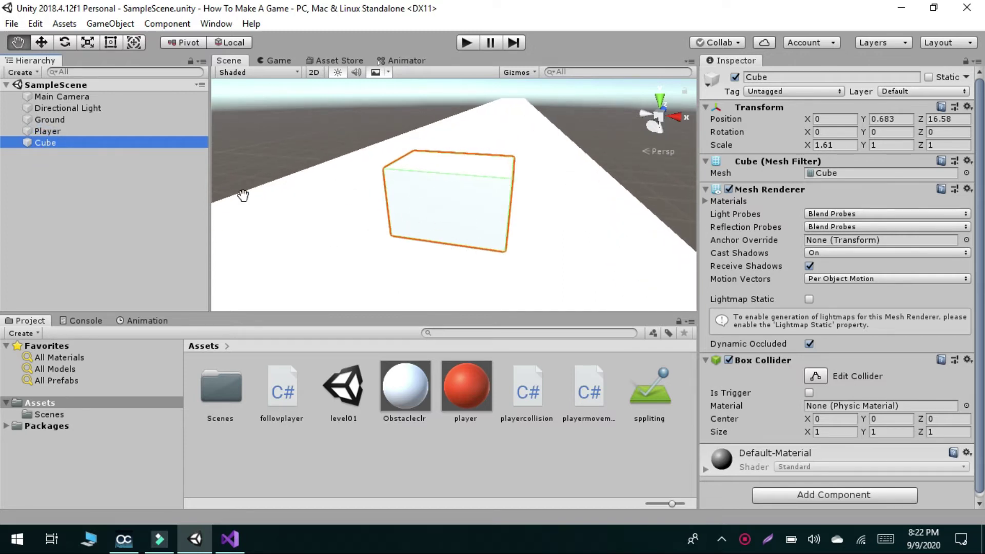
pyautogui.doubleClick(42, 130)
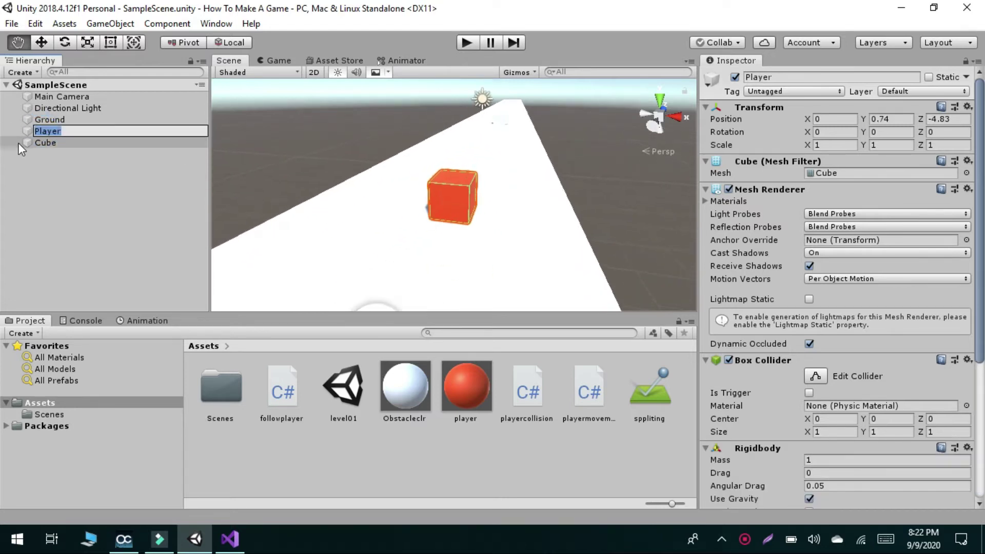
pyautogui.doubleClick(33, 145)
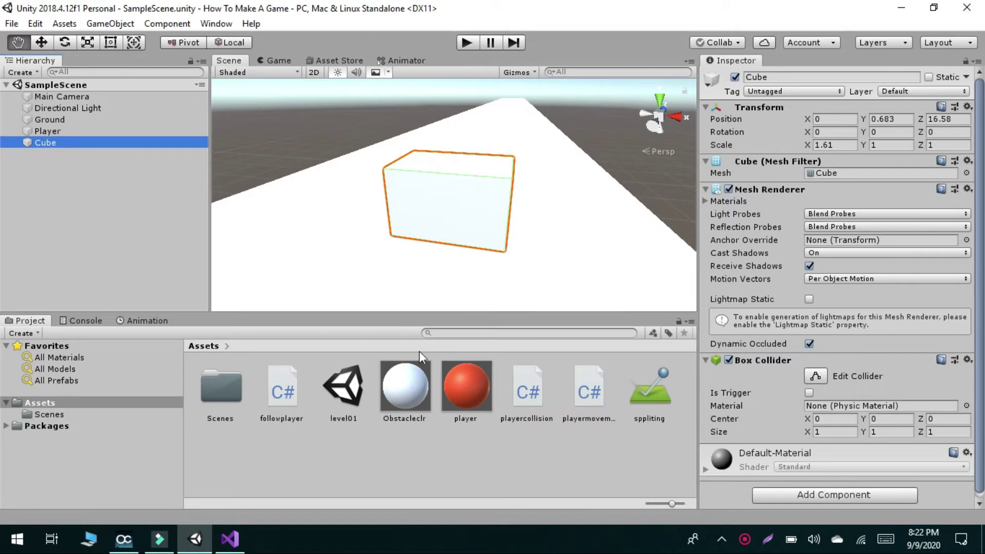
pyautogui.click(408, 384)
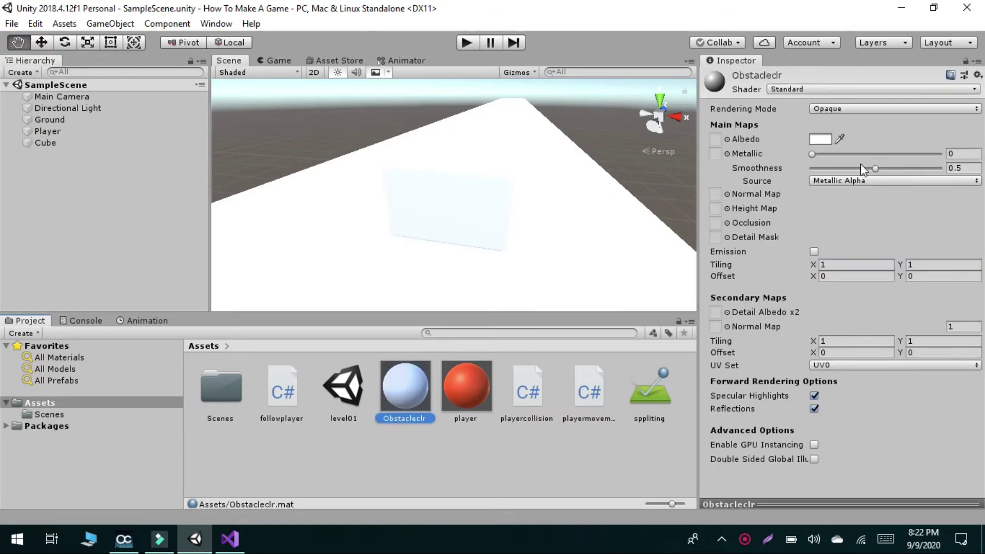
pyautogui.click(821, 139)
pyautogui.moveTo(85, 159); pyautogui.dragTo(57, 139)
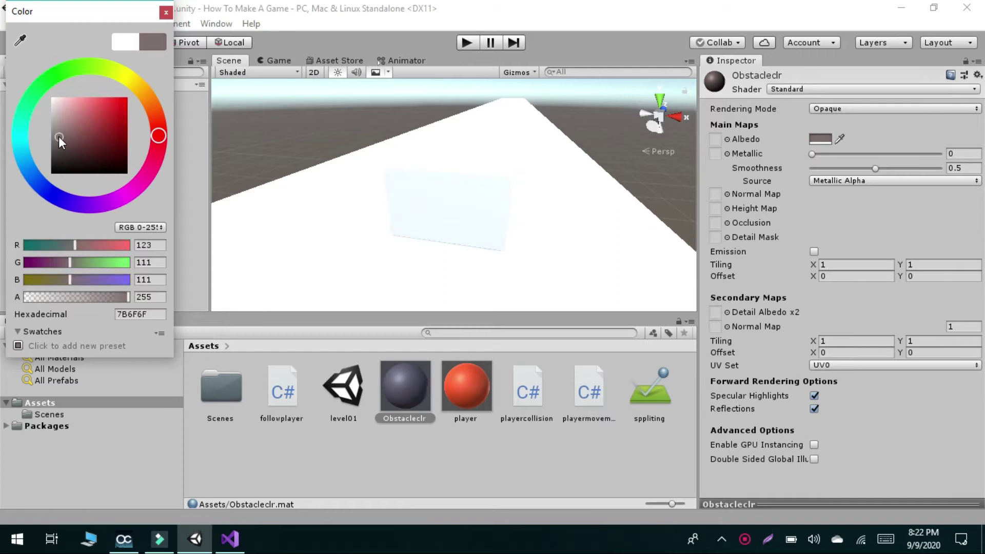
pyautogui.click(164, 12)
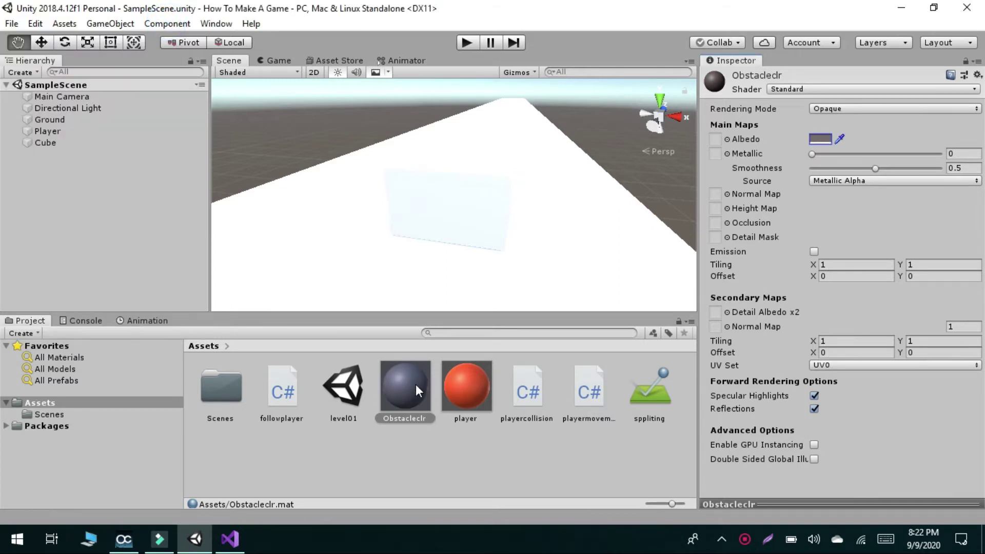
pyautogui.moveTo(417, 381); pyautogui.dragTo(446, 216)
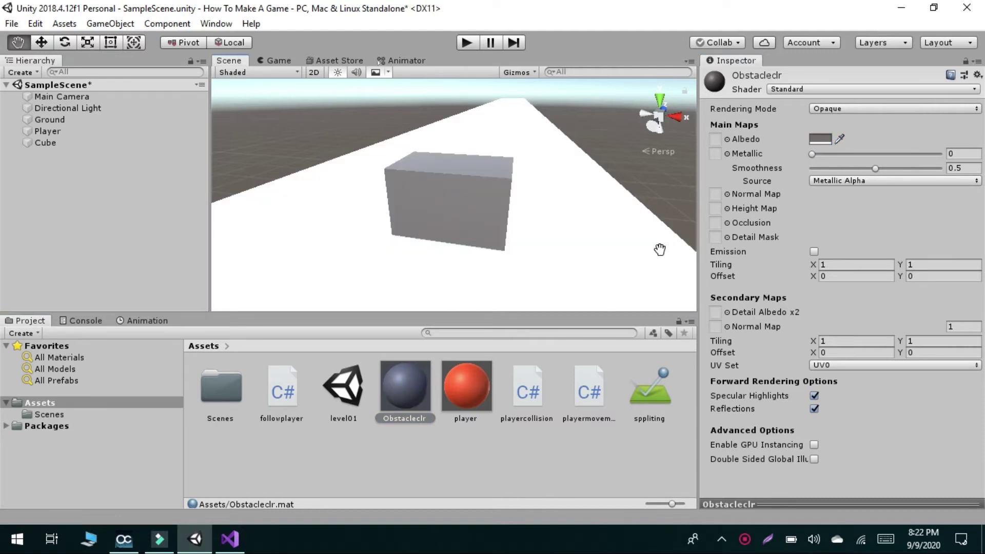
pyautogui.moveTo(876, 168); pyautogui.dragTo(811, 168)
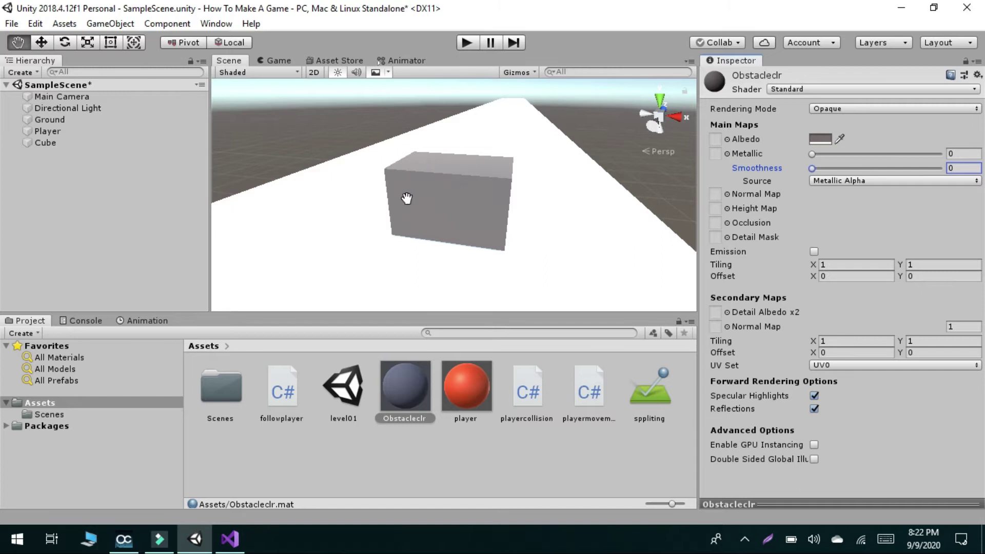
# Add a Rigidbody to the Cube and set its Mass to 2.
pyautogui.click(50, 145)
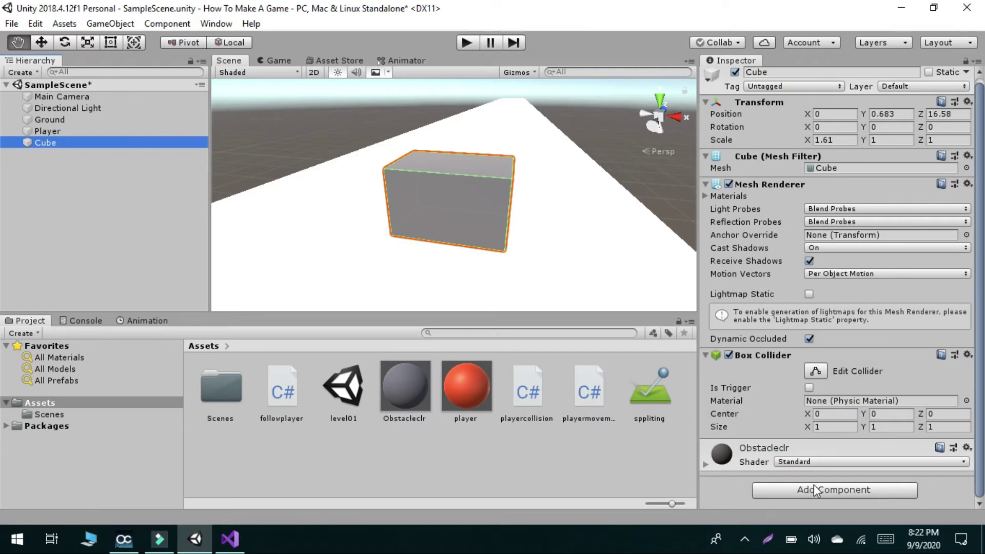
pyautogui.click(814, 488)
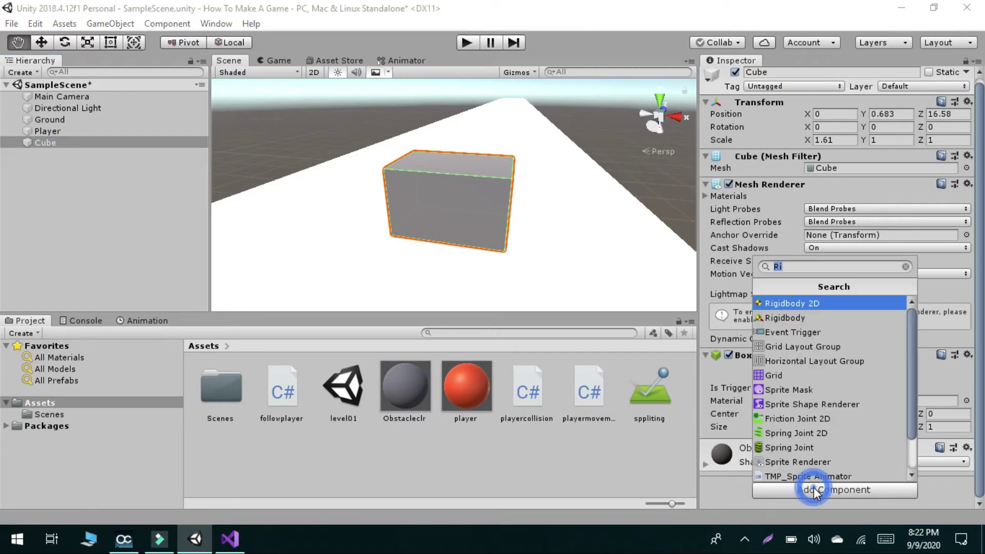
pyautogui.click(787, 313)
pyautogui.scroll(-5, 787, 318)
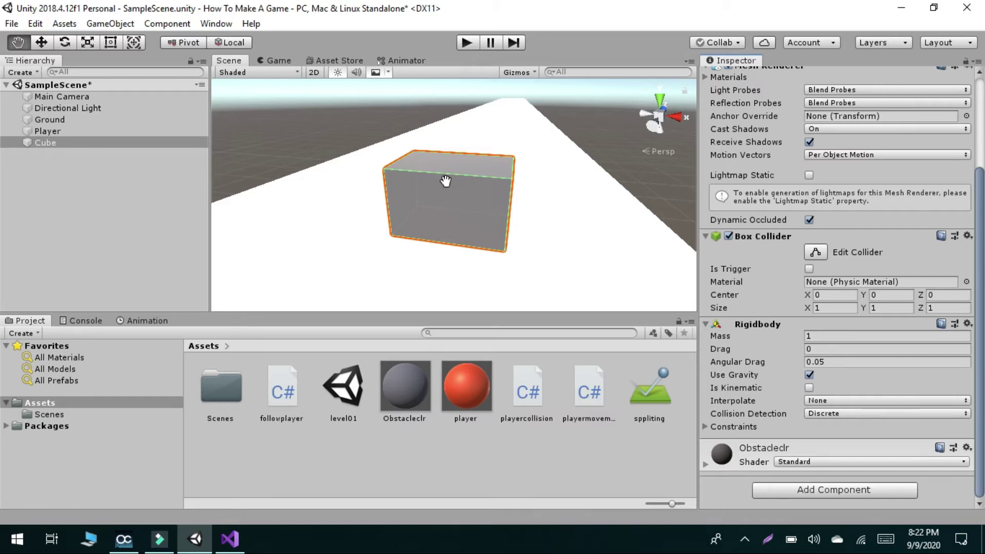
pyautogui.click(837, 338)
pyautogui.write('2')
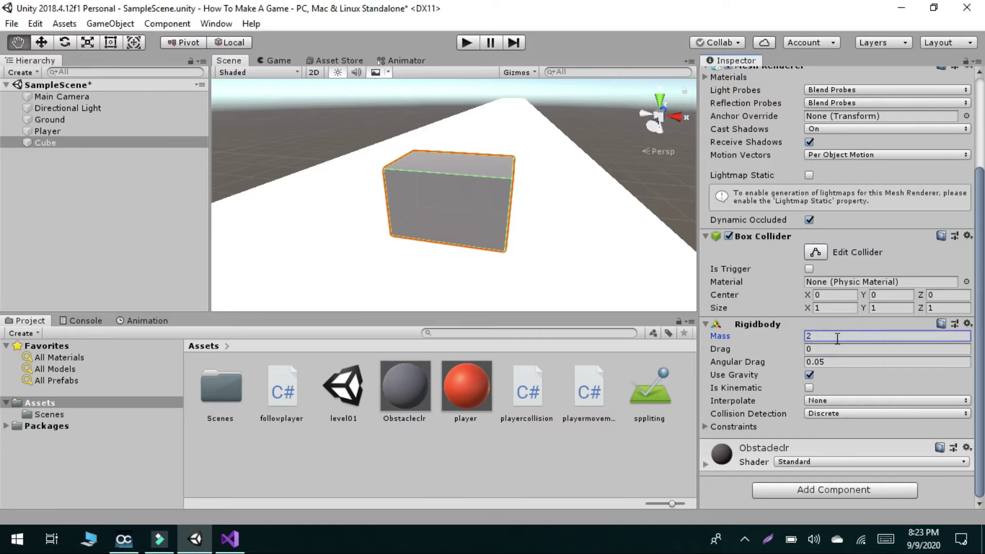
# Compare the Cube and Player settings, then return to the playercollision script in Visual Studio.
pyautogui.click(540, 434)
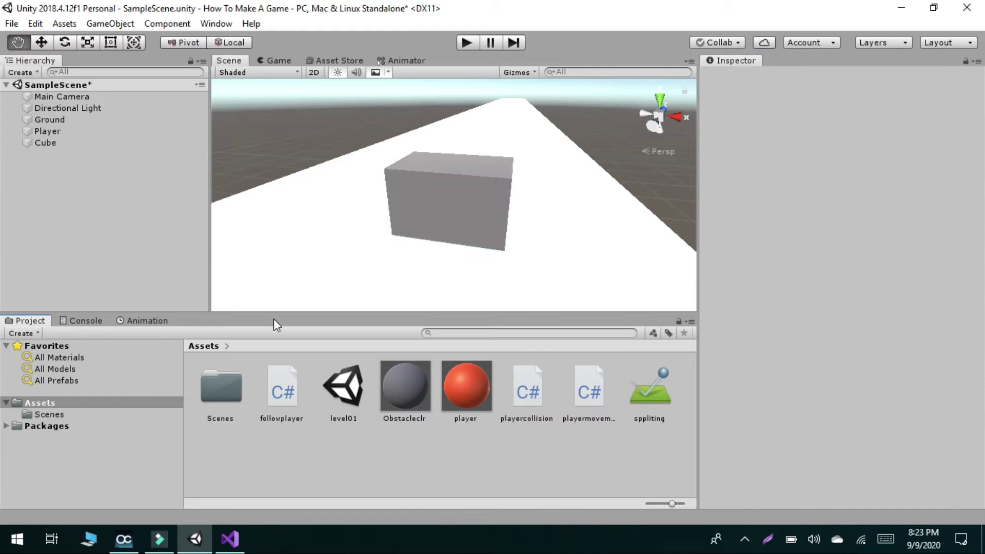
pyautogui.click(44, 143)
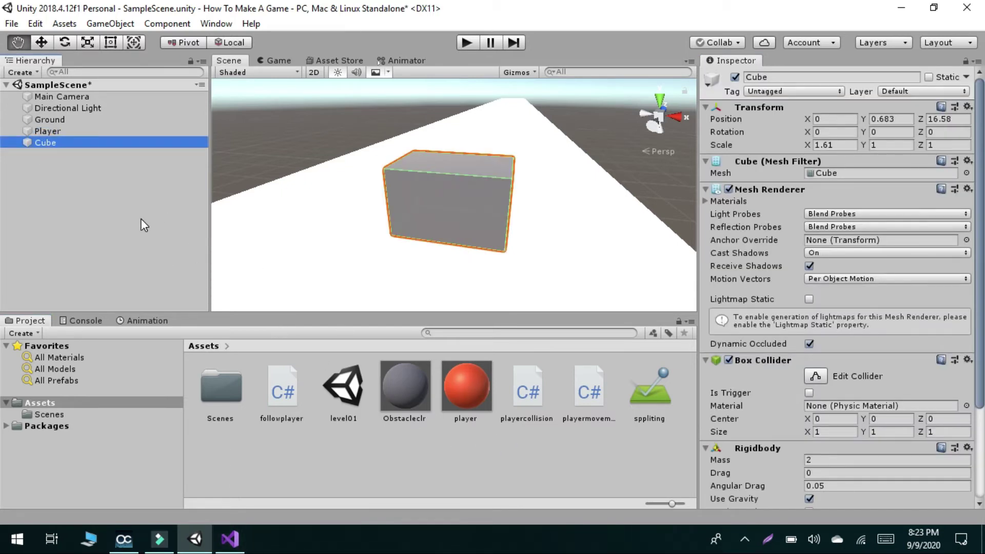
pyautogui.click(45, 131)
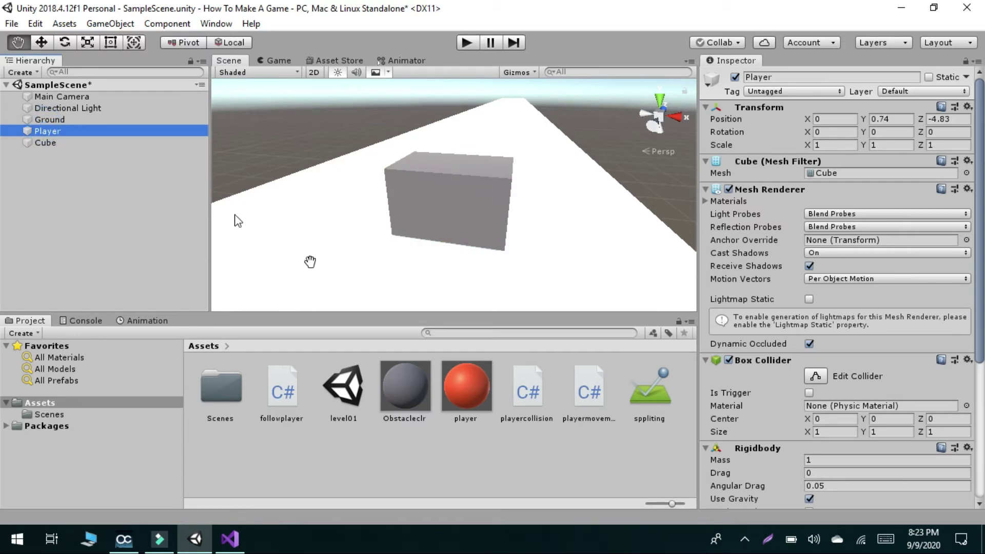
pyautogui.click(230, 539)
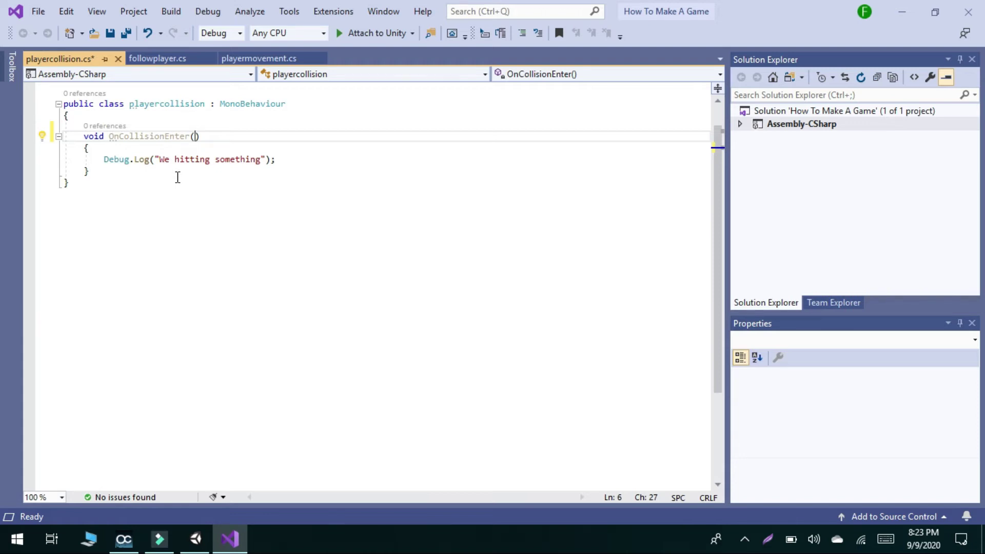
# Give OnCollisionEnter a Collision parameter named collisiomInfo.
pyautogui.write('Co')
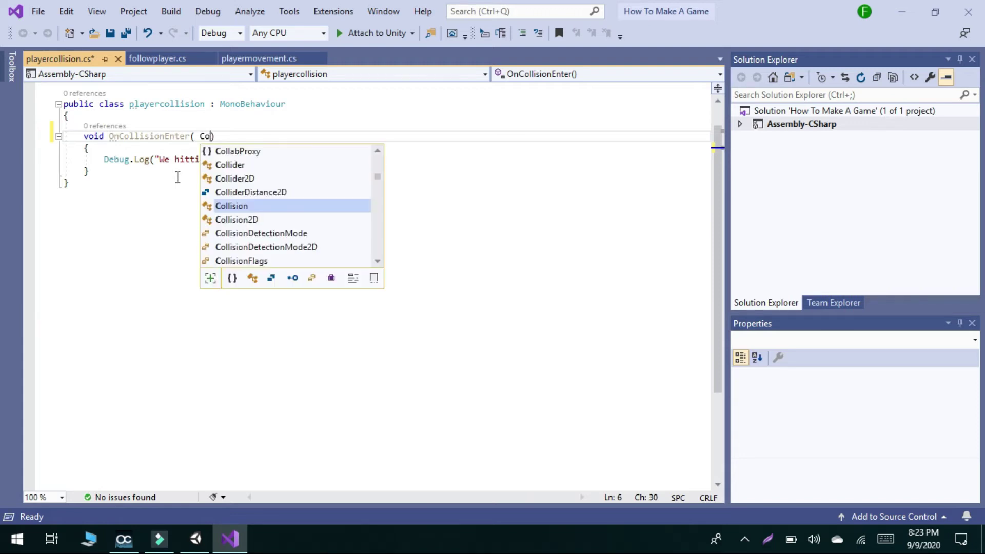
pyautogui.write('o')
pyautogui.press('BackSpace')
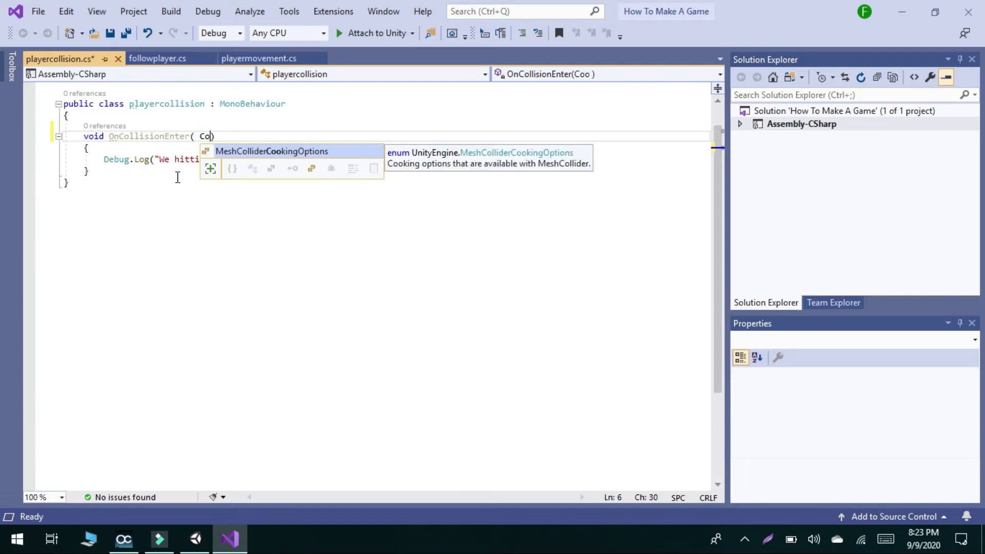
pyautogui.write('ll')
pyautogui.press('Tab')
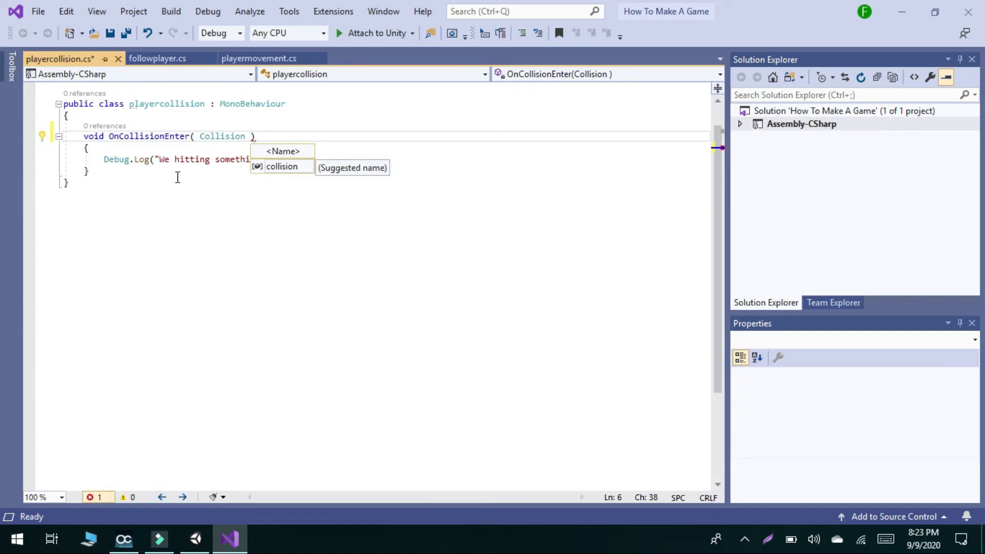
pyautogui.write('colli')
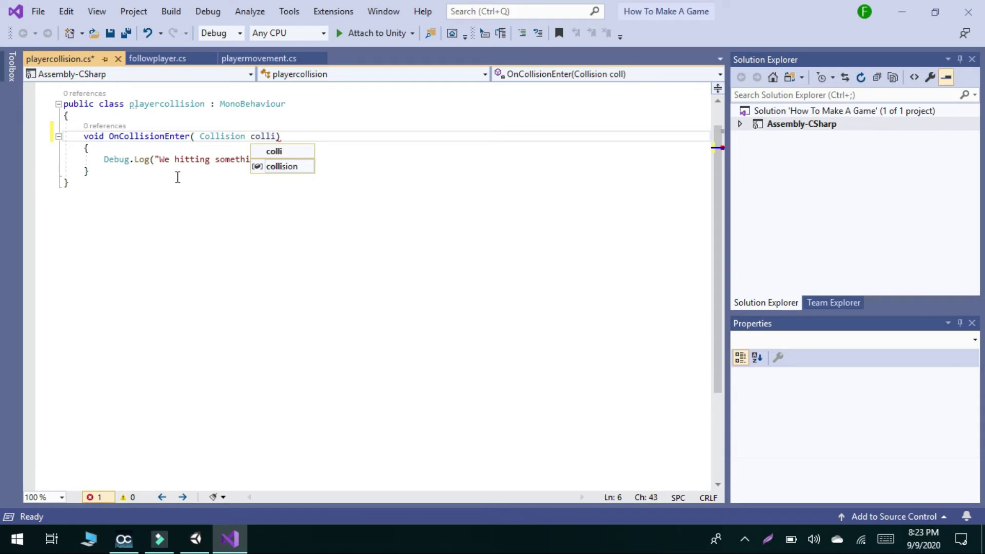
pyautogui.write('siom')
pyautogui.write('Inf')
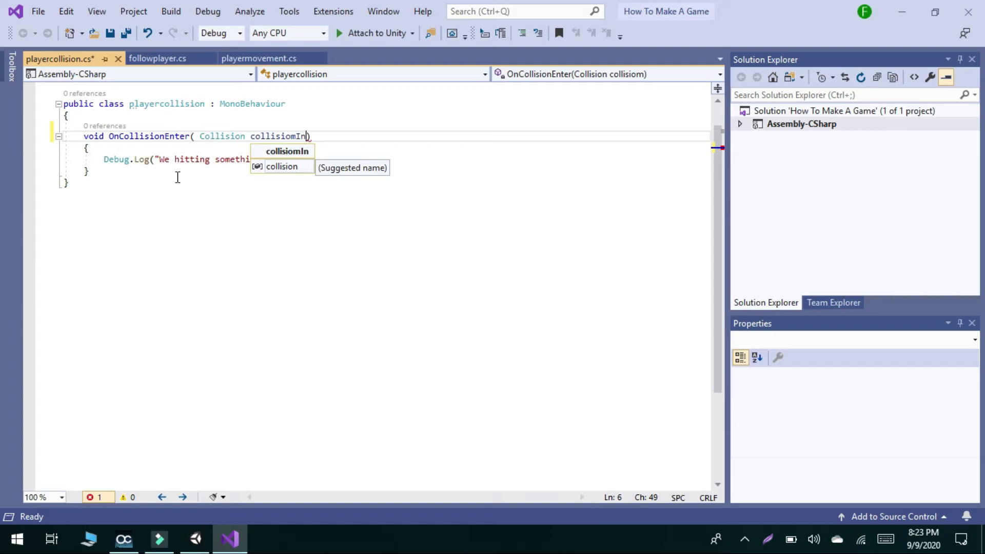
pyautogui.write('op')
pyautogui.press('BackSpace')
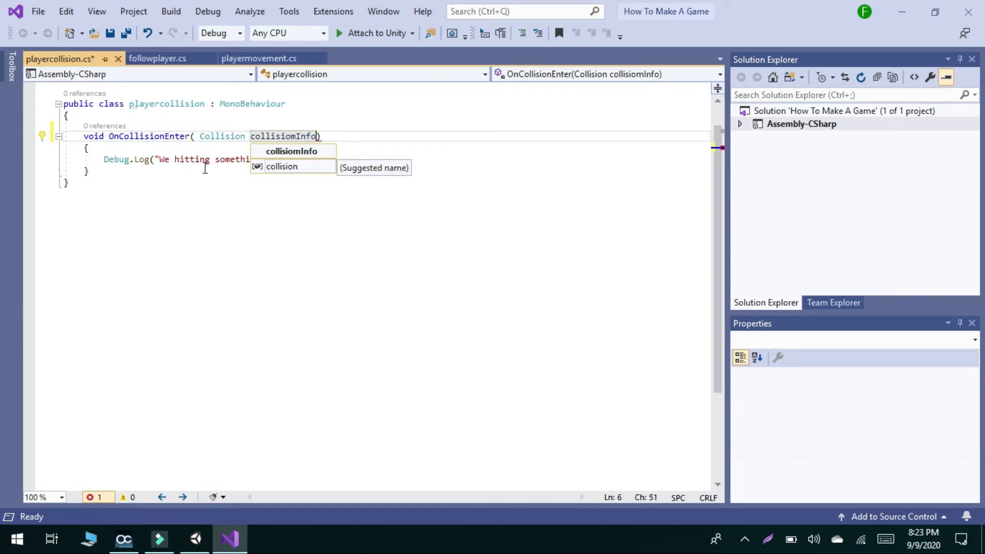
# Replace the Debug.Log message with collisiomInfo, then go back to the Unity editor.
pyautogui.click(190, 159)
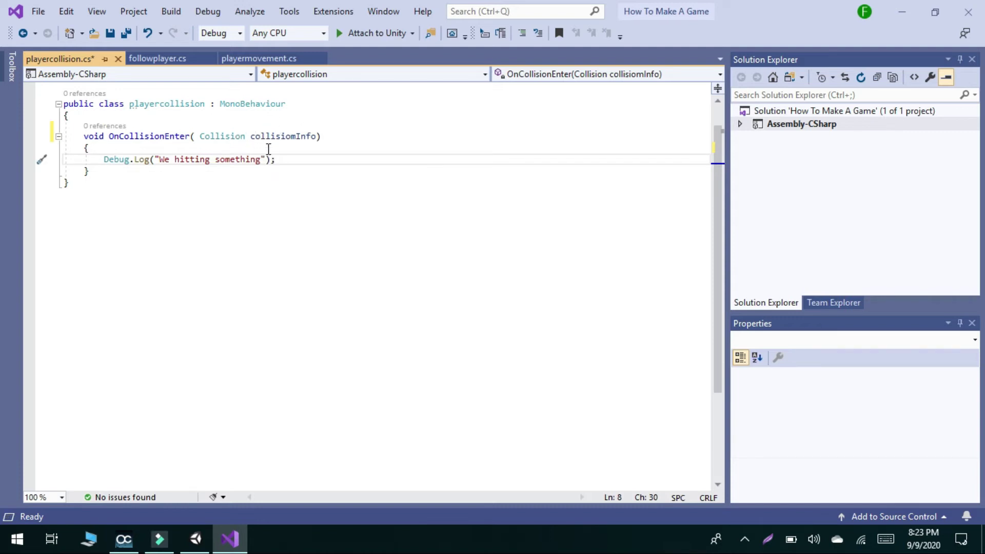
pyautogui.click(265, 160)
pyautogui.press('BackSpace')
pyautogui.press('BackSpace')
pyautogui.press('BackSpace')
pyautogui.press('BackSpace')
pyautogui.press('BackSpace')
pyautogui.press('BackSpace')
pyautogui.press('BackSpace')
pyautogui.press('BackSpace')
pyautogui.press('BackSpace')
pyautogui.press('BackSpace')
pyautogui.press('BackSpace')
pyautogui.press('BackSpace')
pyautogui.press('BackSpace')
pyautogui.press('BackSpace')
pyautogui.press('BackSpace')
pyautogui.press('BackSpace')
pyautogui.press('BackSpace')
pyautogui.press('BackSpace')
pyautogui.press('BackSpace')
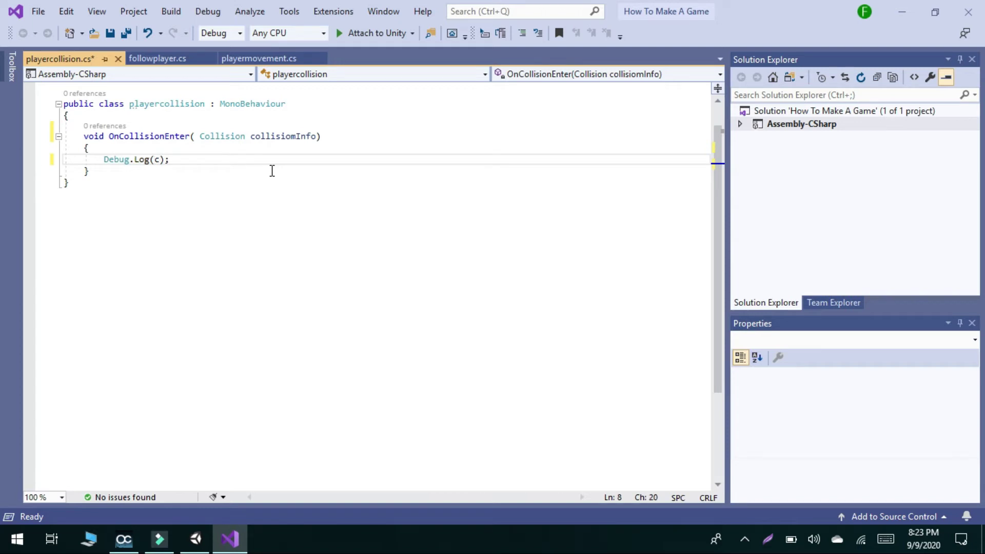
pyautogui.write('coll')
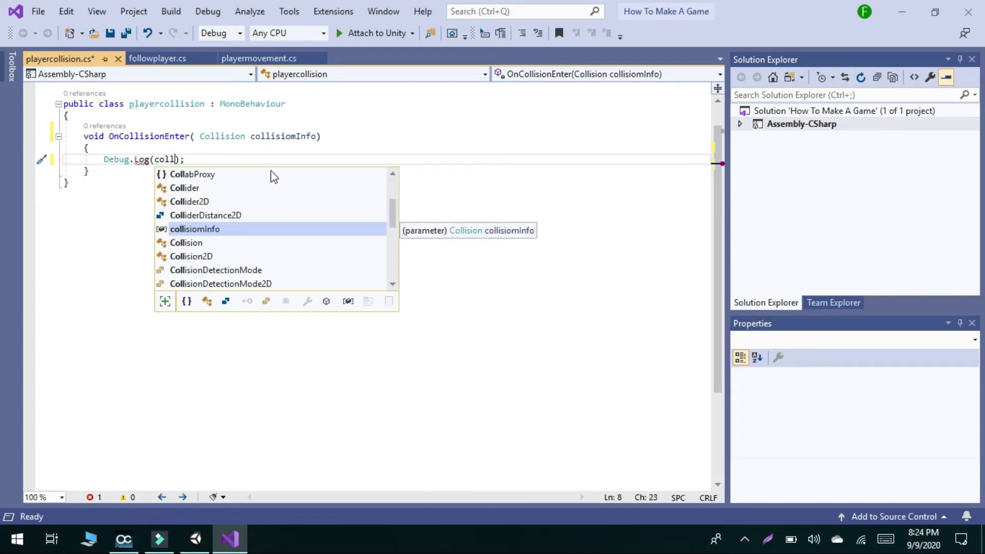
pyautogui.press('Tab')
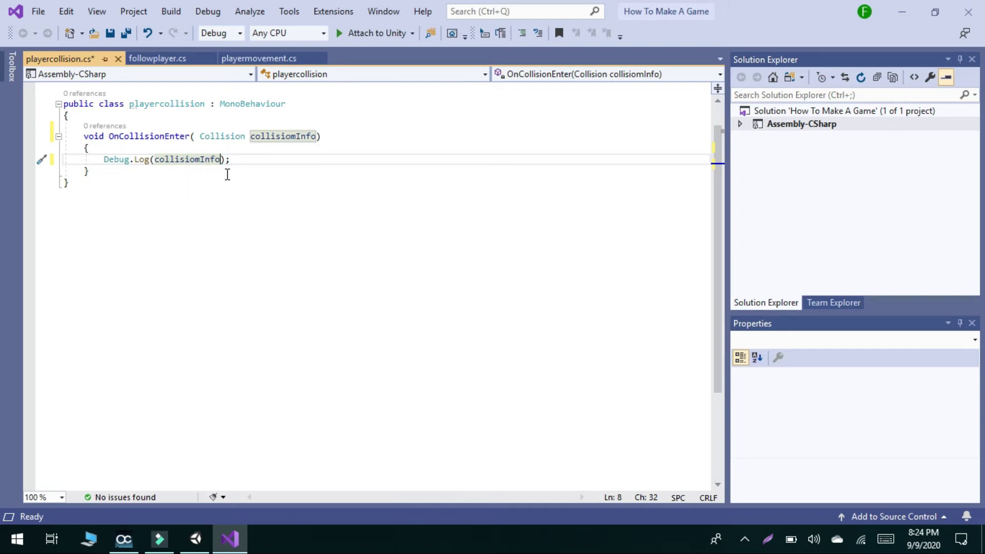
pyautogui.write('.')
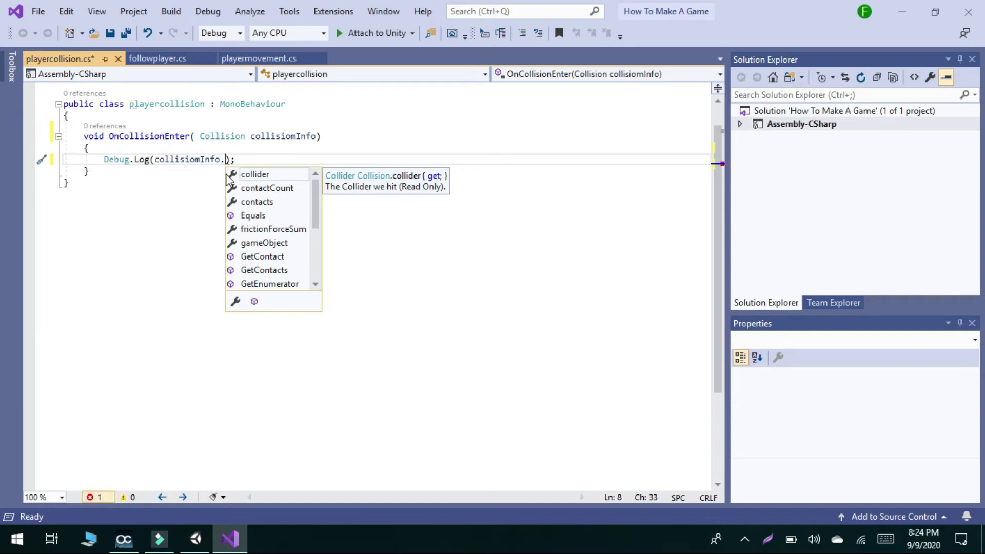
pyautogui.click(186, 547)
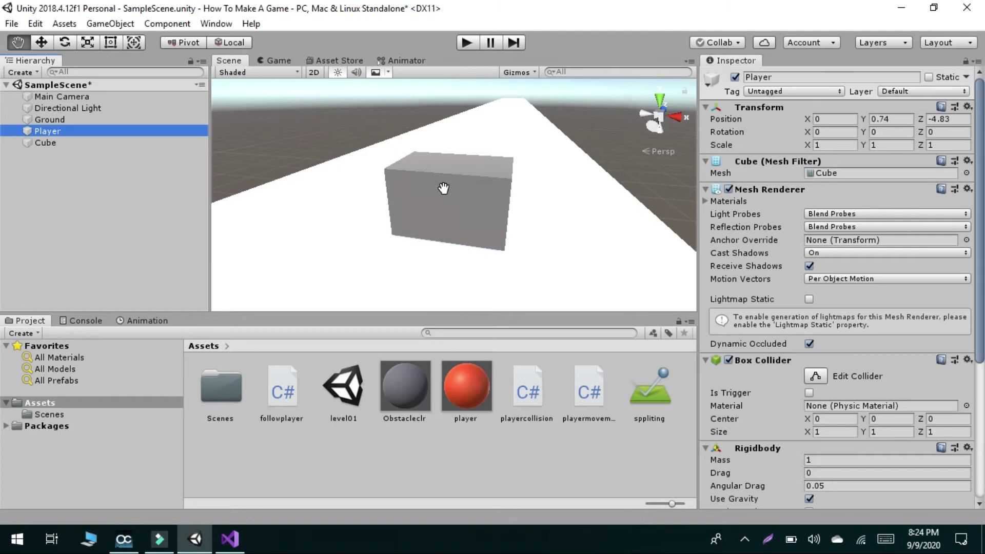
# Make Debug.Log print collisiomInfo.collider.name and save playercollision.cs.
pyautogui.click(231, 538)
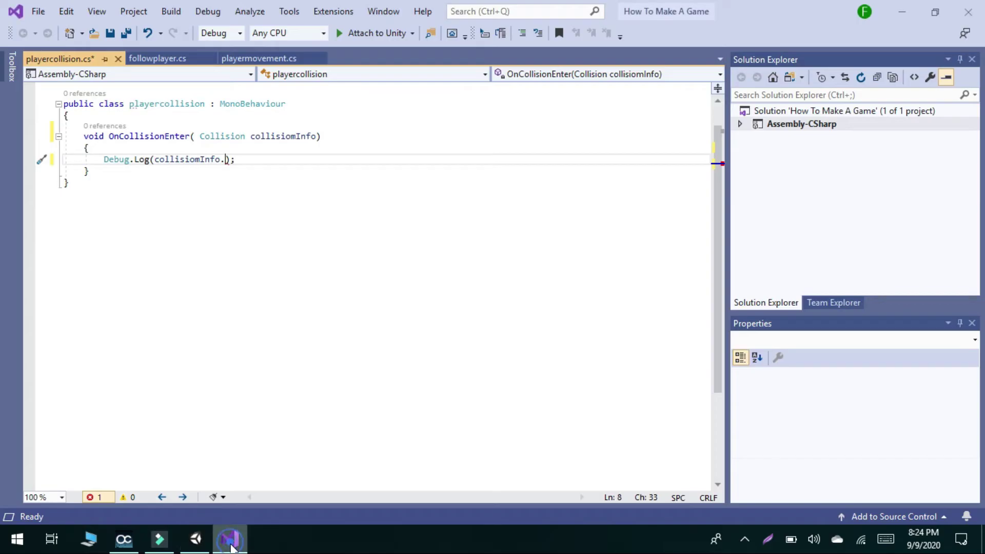
pyautogui.press('BackSpace')
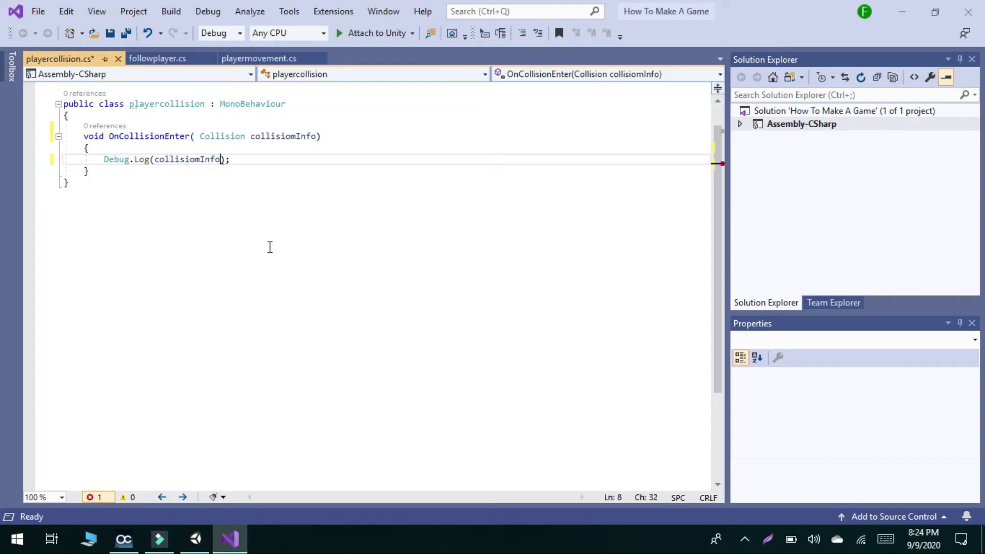
pyautogui.write('.c')
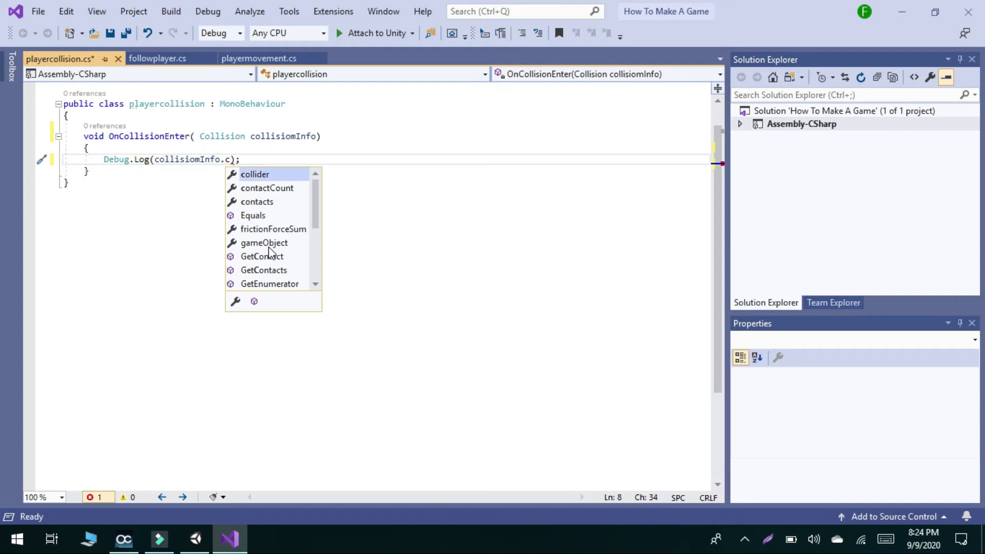
pyautogui.press('Tab')
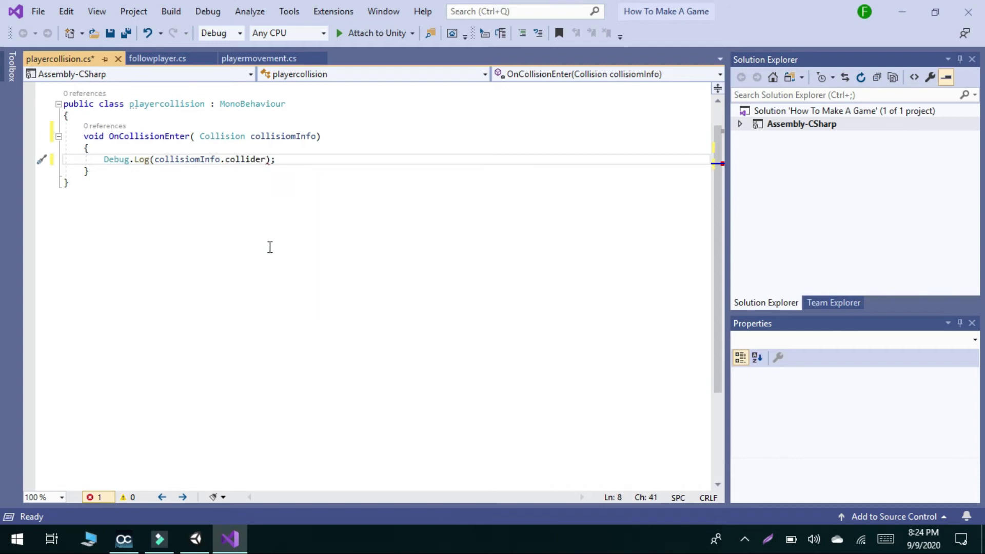
pyautogui.write('.')
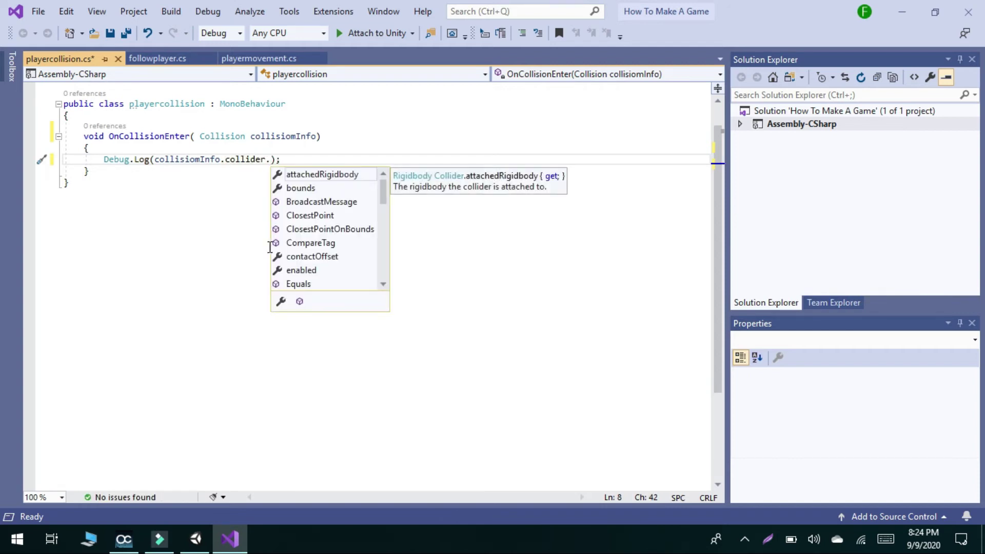
pyautogui.write('na')
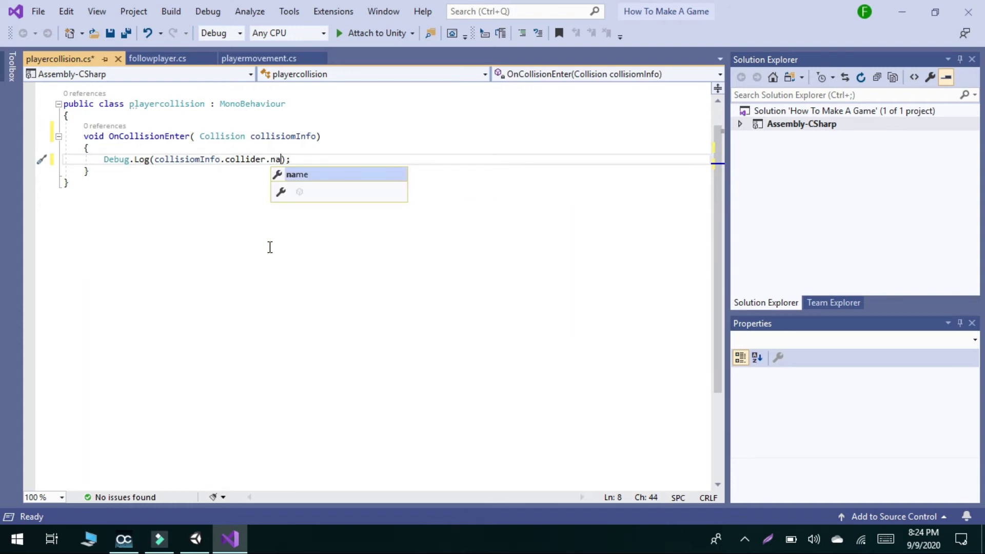
pyautogui.press('BackSpace')
pyautogui.press('BackSpace')
pyautogui.press('BackSpace')
pyautogui.write('.')
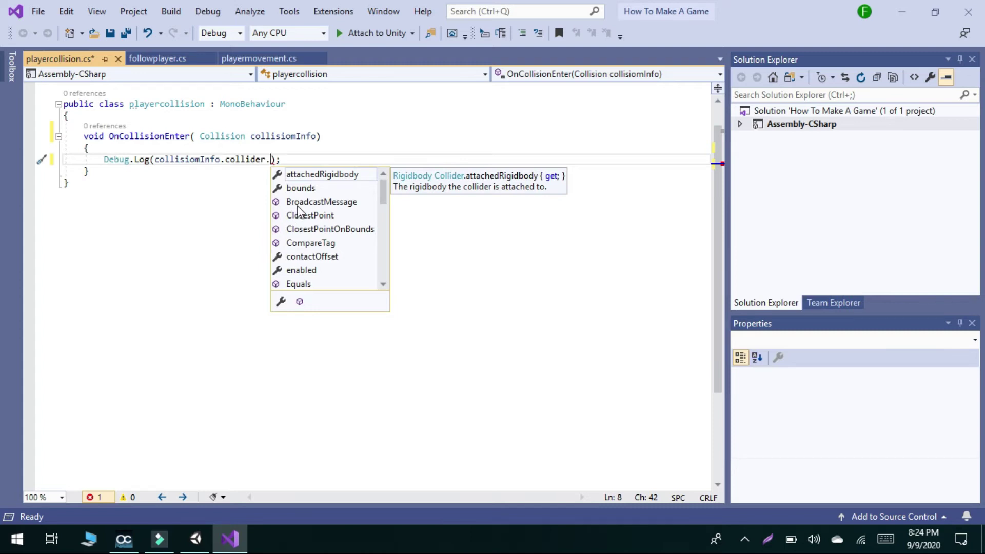
pyautogui.scroll(-1, 323, 229)
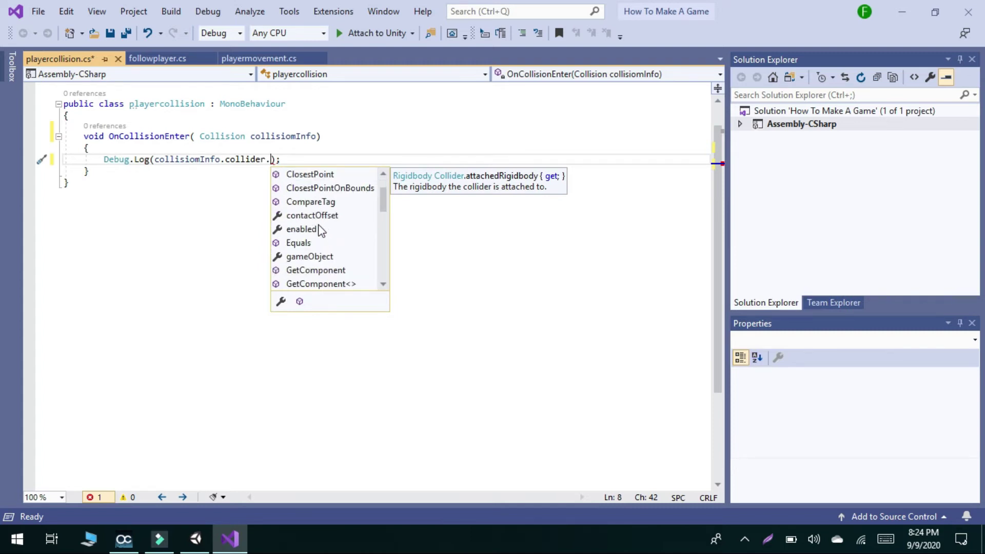
pyautogui.scroll(-1, 307, 261)
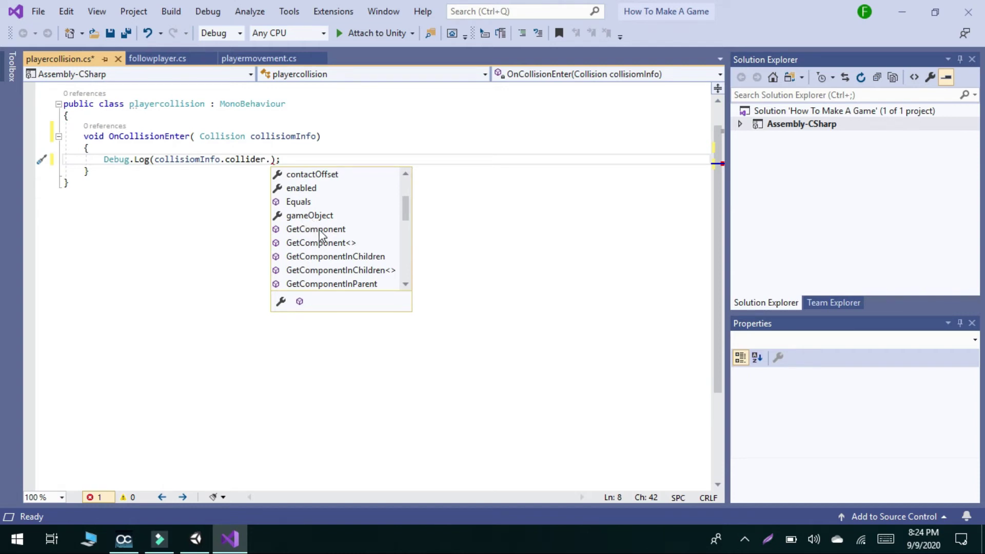
pyautogui.write('name')
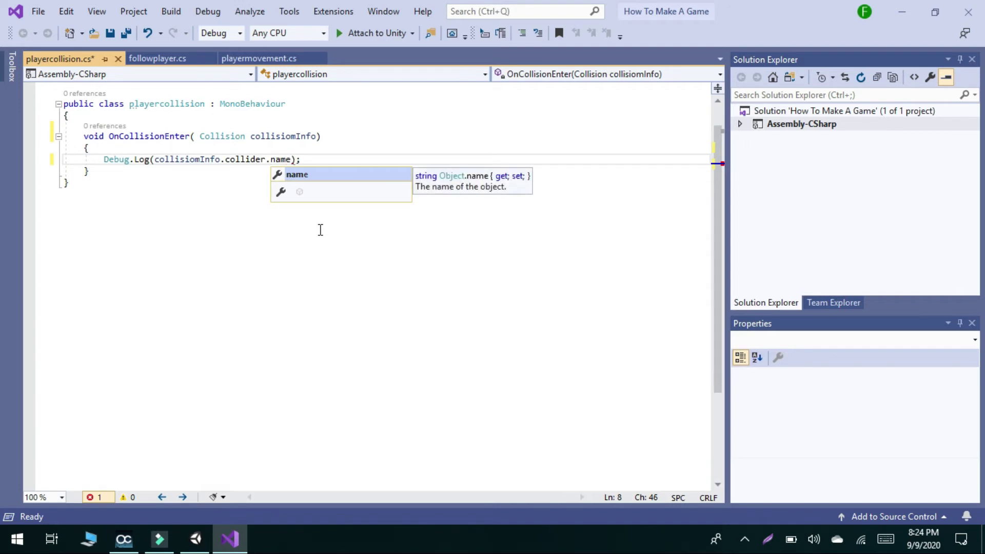
pyautogui.press('Escape')
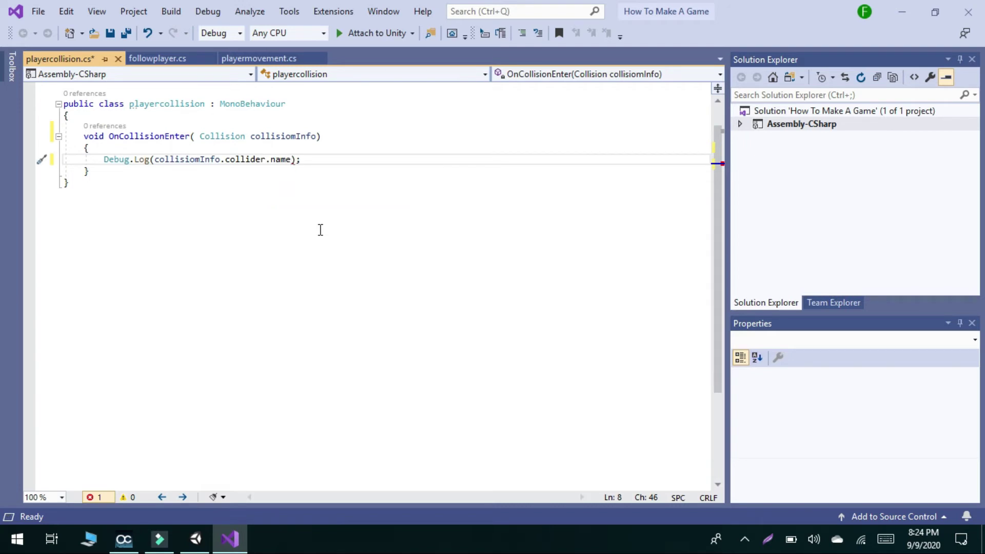
pyautogui.hotkey('ctrl', 's')
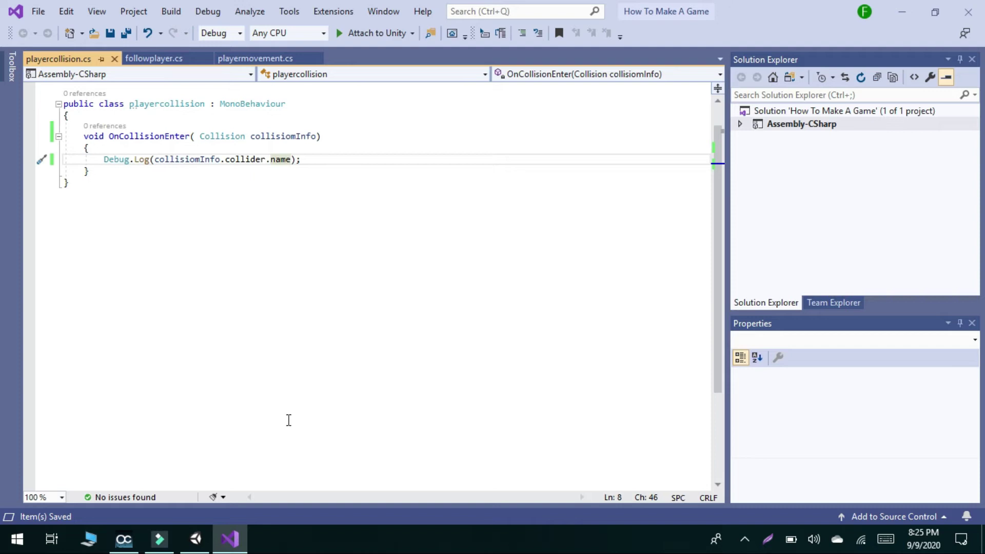
# Play the scene in Unity with the Console showing to see Ground and Cube logged, then stop.
pyautogui.click(195, 540)
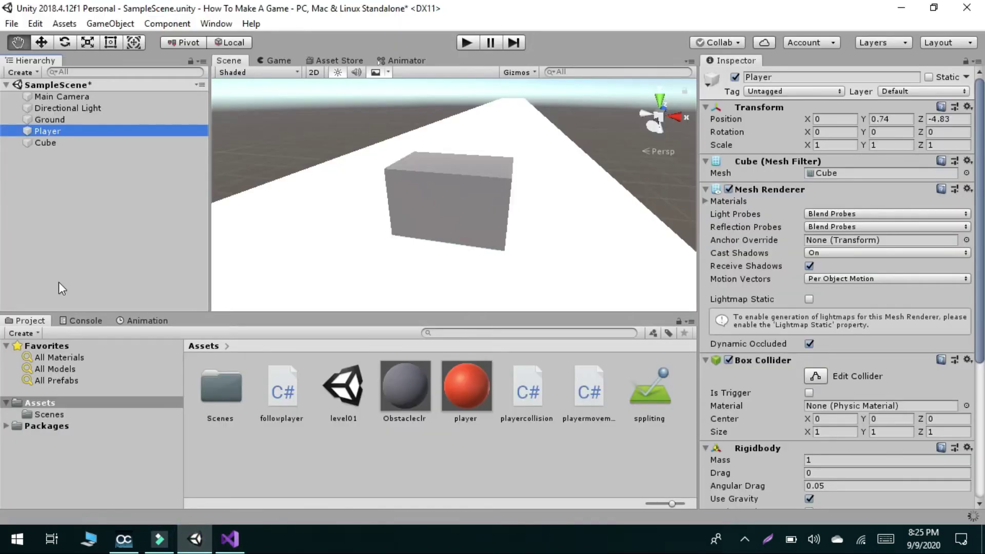
pyautogui.click(87, 324)
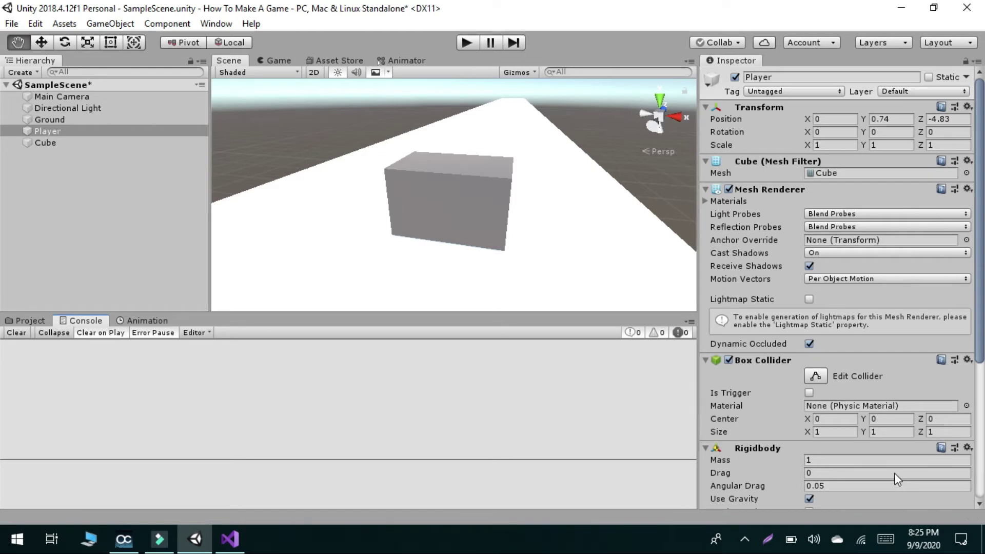
pyautogui.scroll(-3, 894, 473)
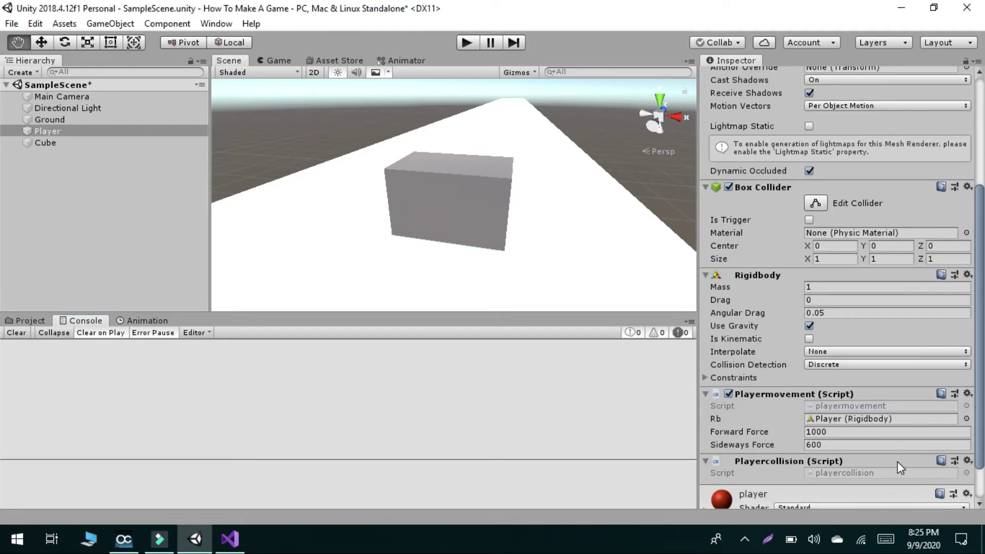
pyautogui.click(469, 42)
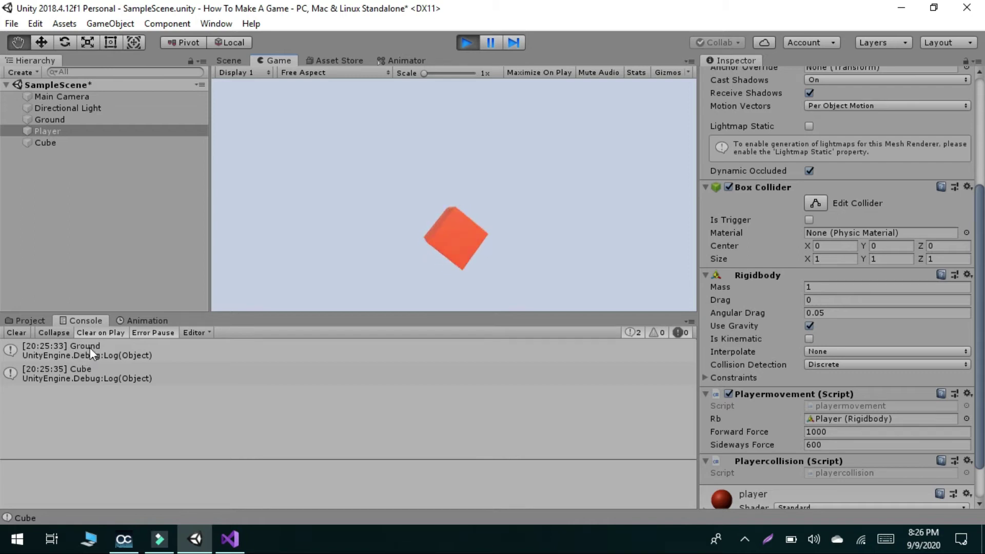
pyautogui.click(461, 45)
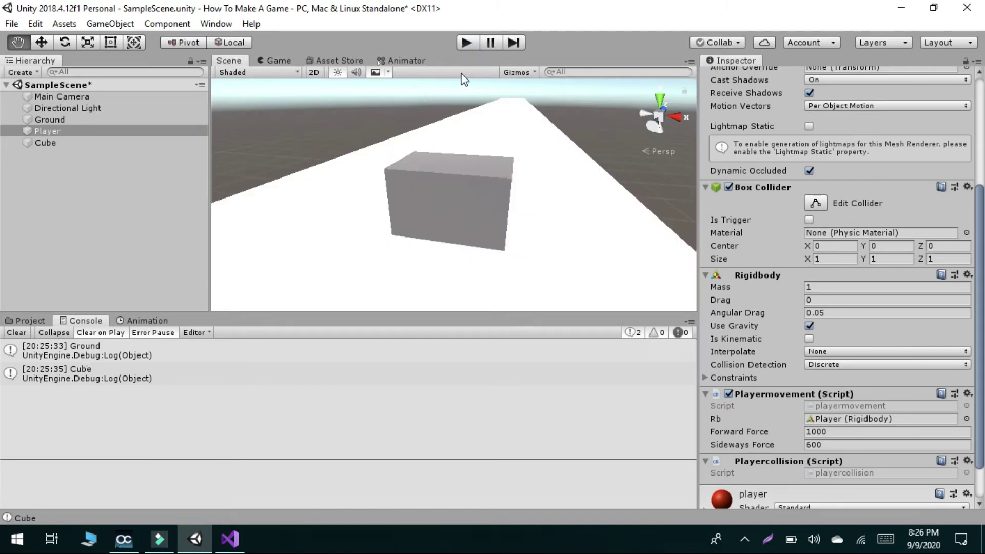
# Clear the Unity console log.
pyautogui.click(17, 332)
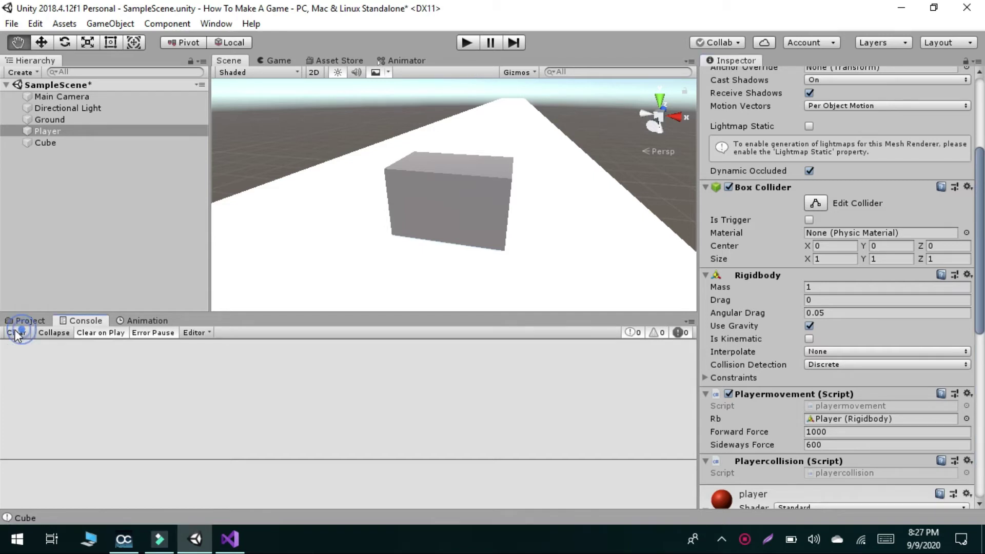
pyautogui.click(230, 538)
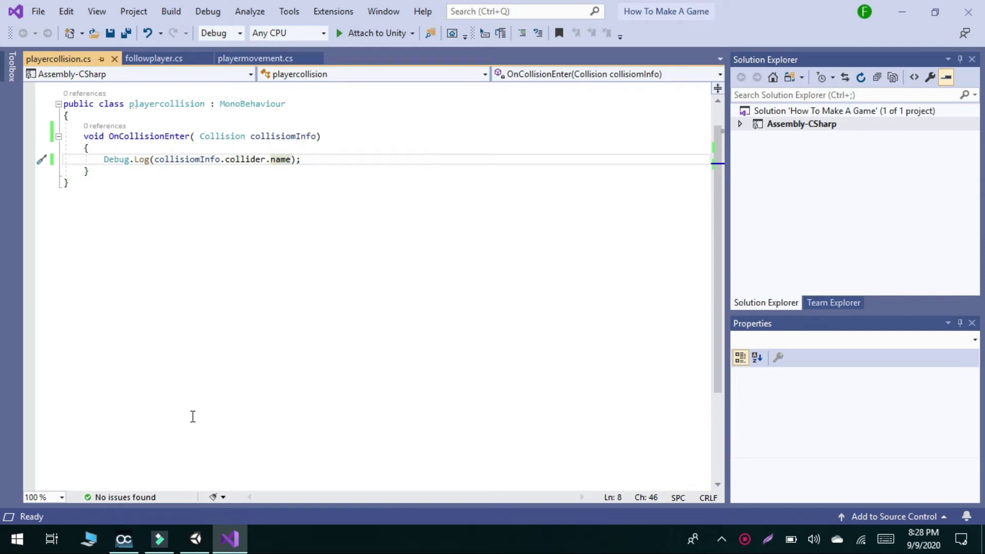
pyautogui.click(195, 538)
# Rename the Cube object to 'obstacle' through the Inspector's name field.
pyautogui.click(42, 141)
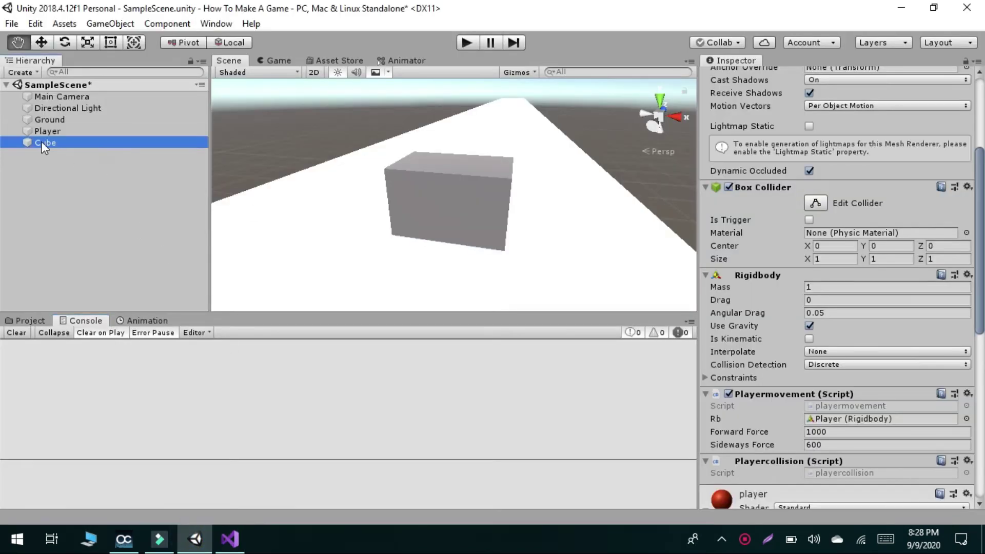
pyautogui.scroll(3, 816, 88)
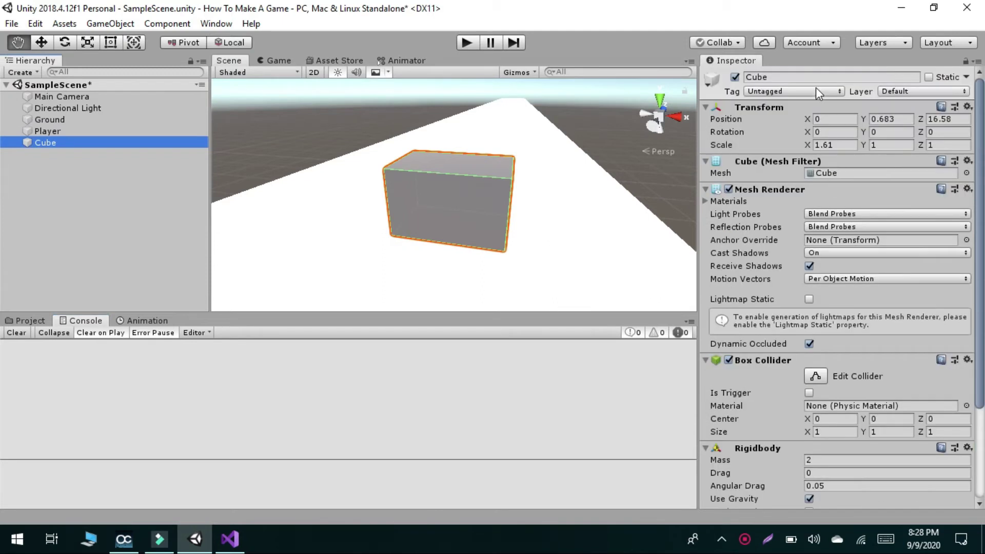
pyautogui.click(784, 77)
pyautogui.write('obstacl')
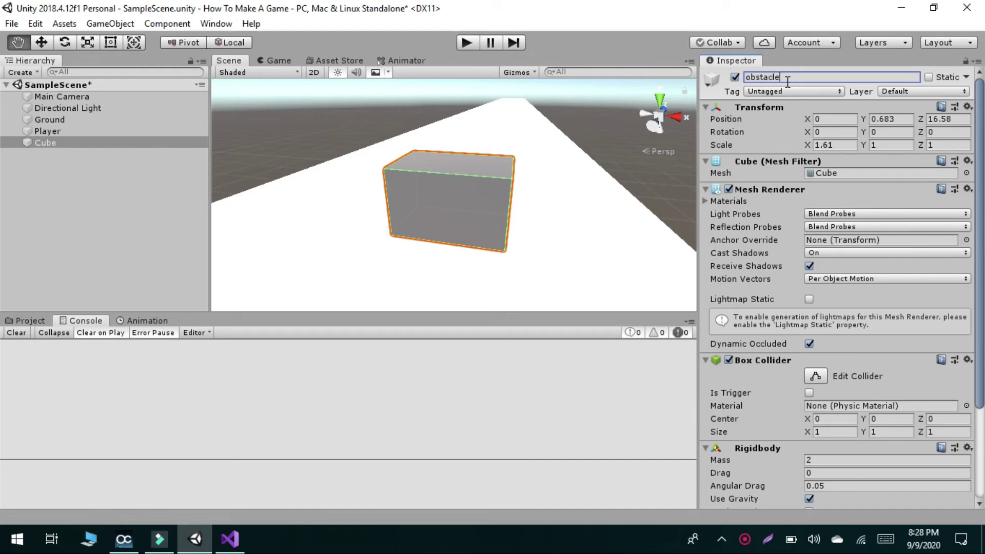
pyautogui.click(171, 186)
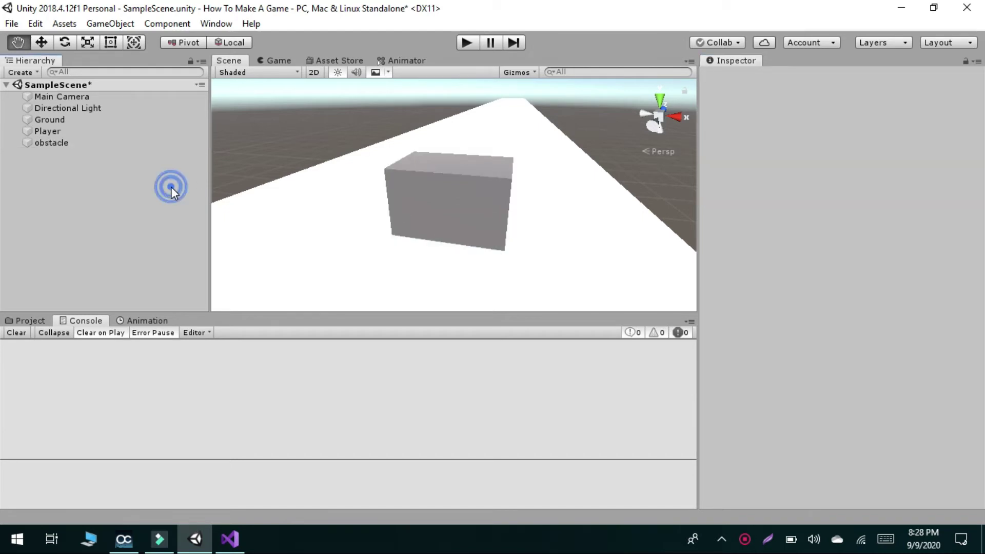
pyautogui.click(54, 144)
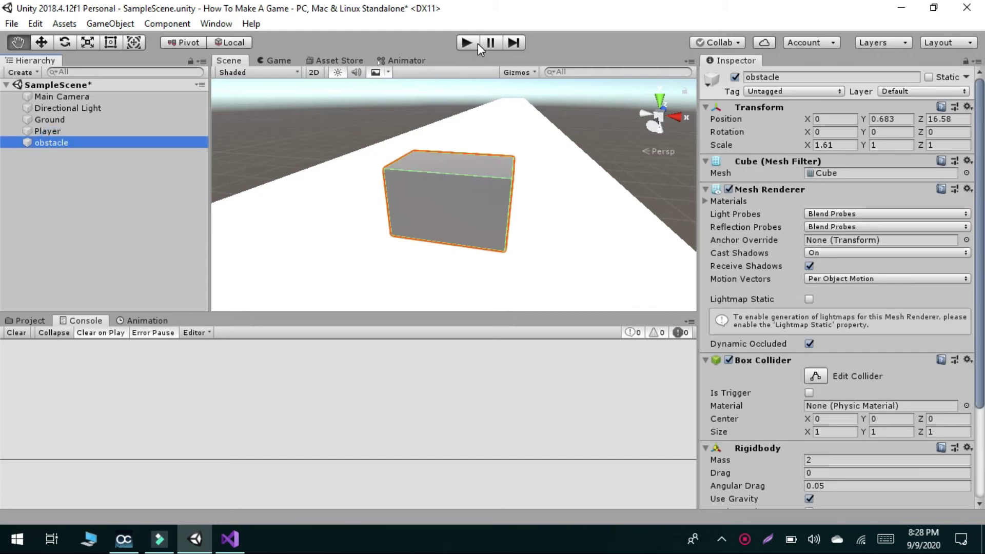
# Test-run the scene to confirm the hit logs as obstacle, then clear the console.
pyautogui.click(478, 42)
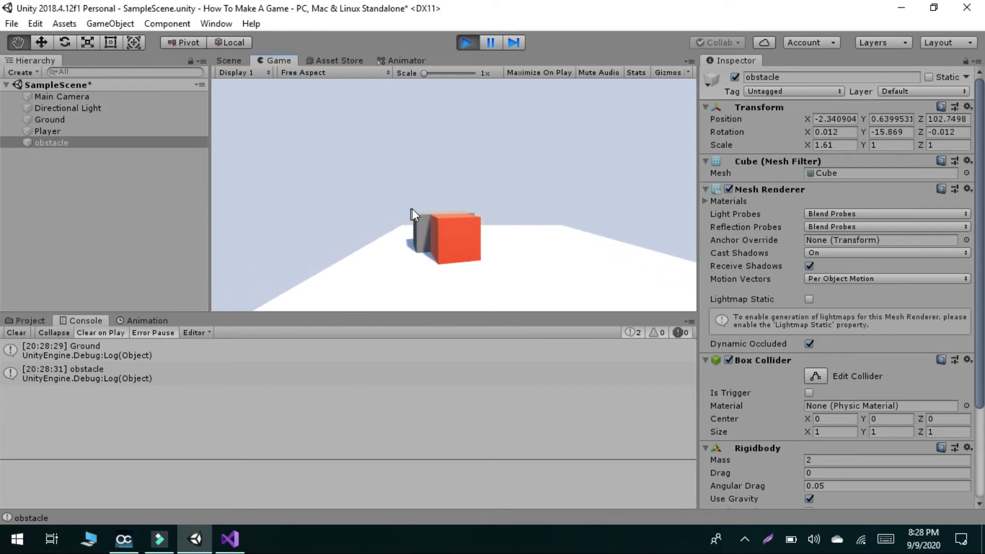
pyautogui.click(471, 41)
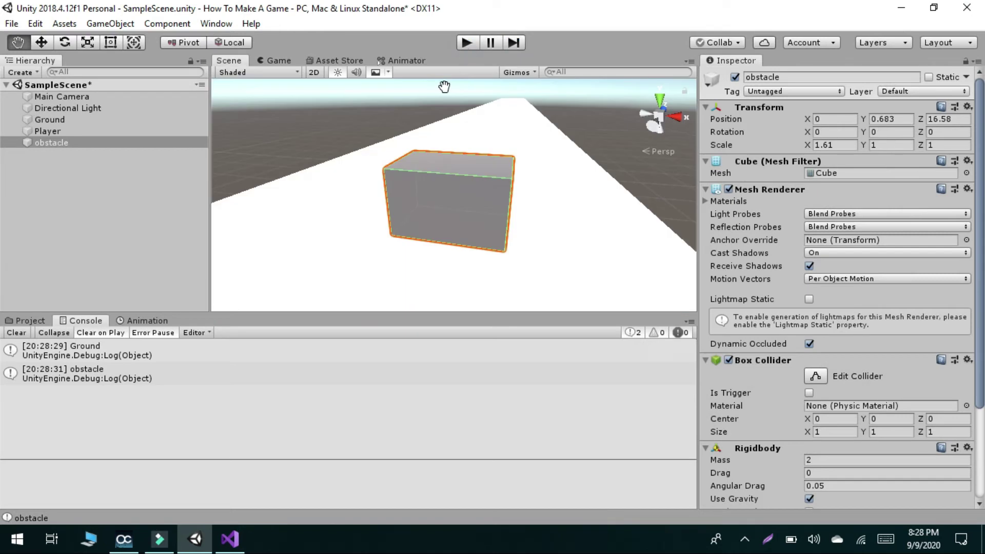
pyautogui.click(16, 332)
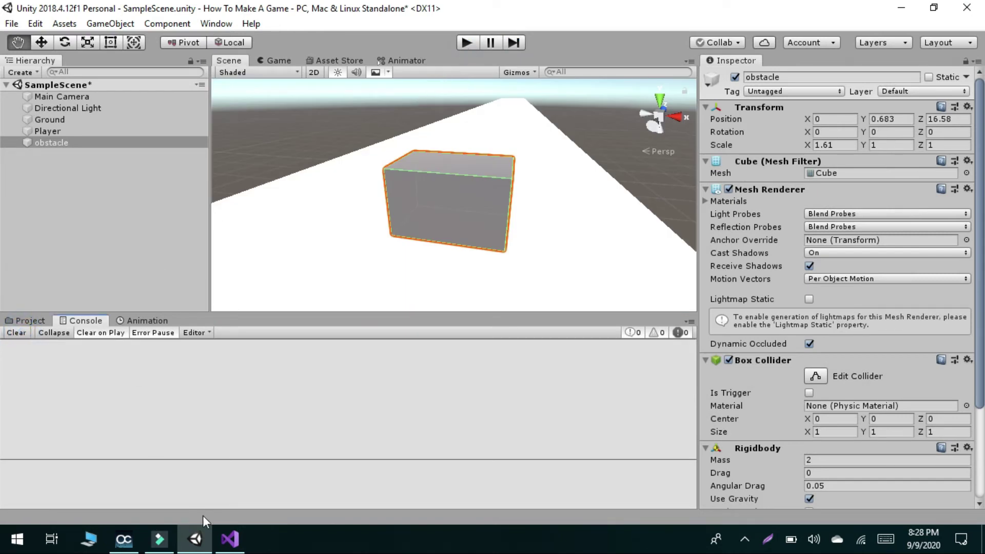
pyautogui.click(231, 539)
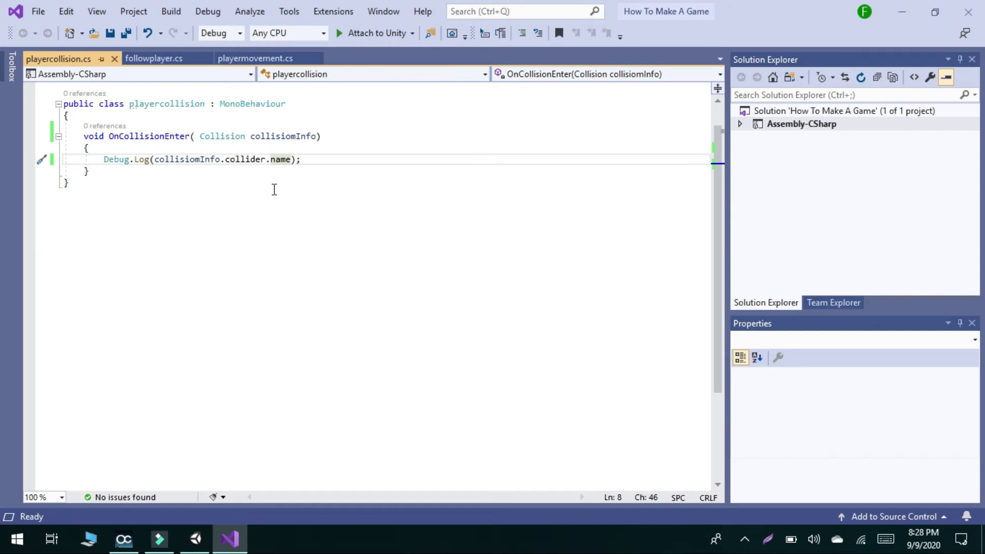
# Replace the logging line with an if checking collisiomInfo.collider.name == "obstacle".
pyautogui.press('BackSpace')
pyautogui.press('BackSpace')
pyautogui.press('BackSpace')
pyautogui.press('BackSpace')
pyautogui.press('BackSpace')
pyautogui.press('BackSpace')
pyautogui.press('BackSpace')
pyautogui.press('BackSpace')
pyautogui.press('BackSpace')
pyautogui.press('BackSpace')
pyautogui.press('BackSpace')
pyautogui.press('BackSpace')
pyautogui.press('BackSpace')
pyautogui.press('BackSpace')
pyautogui.press('BackSpace')
pyautogui.press('BackSpace')
pyautogui.press('BackSpace')
pyautogui.press('BackSpace')
pyautogui.press('BackSpace')
pyautogui.press('BackSpace')
pyautogui.press('BackSpace')
pyautogui.click(133, 163)
pyautogui.press('BackSpace')
pyautogui.press('BackSpace')
pyautogui.press('BackSpace')
pyautogui.press('BackSpace')
pyautogui.write('if ')
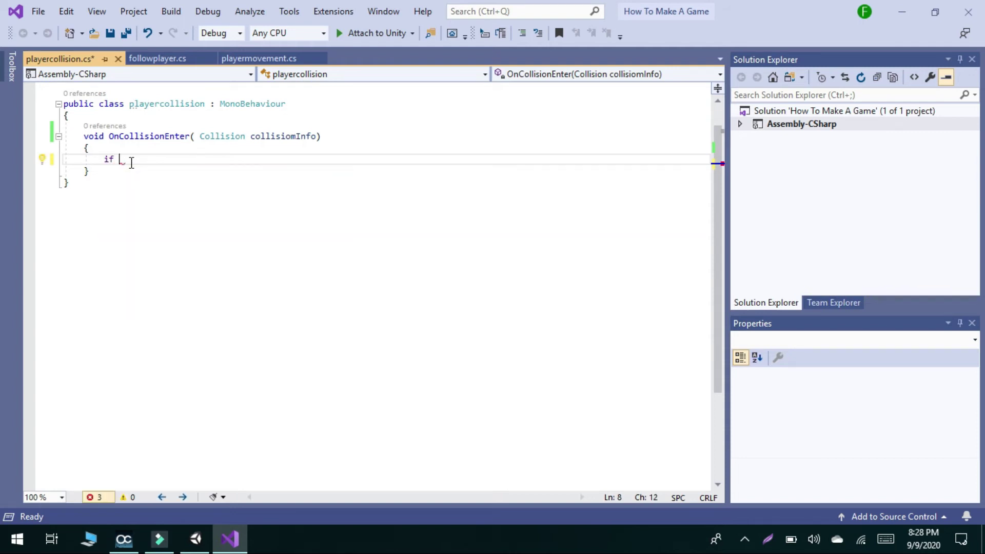
pyautogui.write('(')
pyautogui.write('  o')
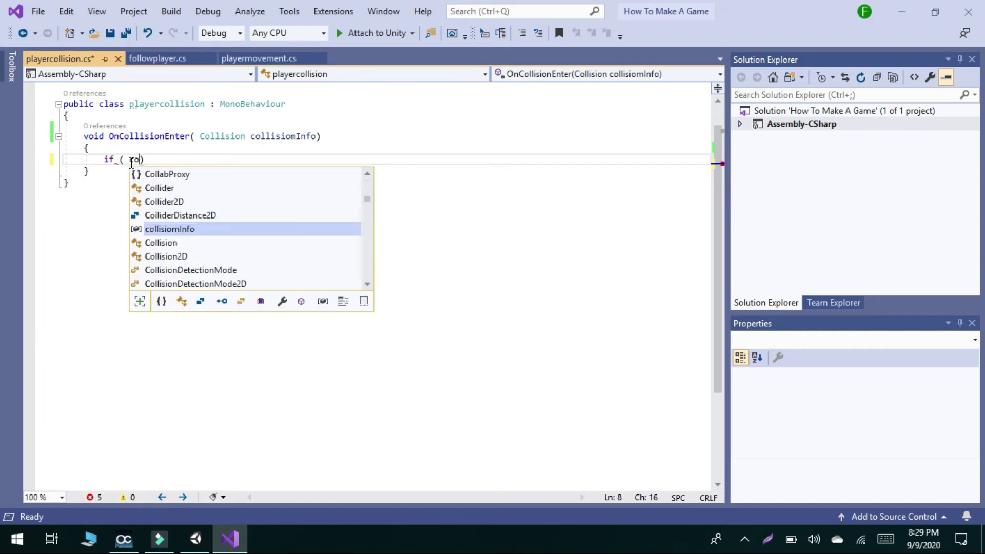
pyautogui.write('l')
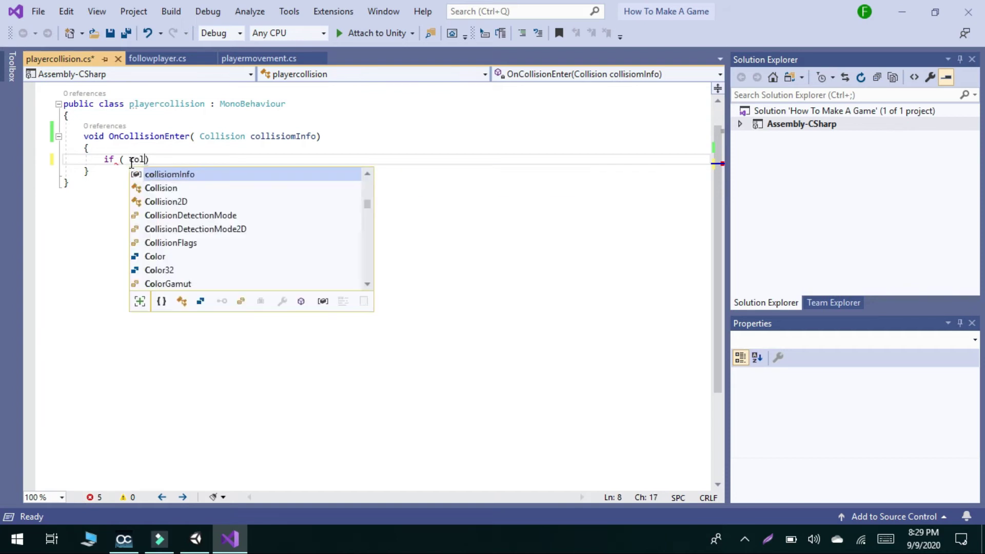
pyautogui.write('l')
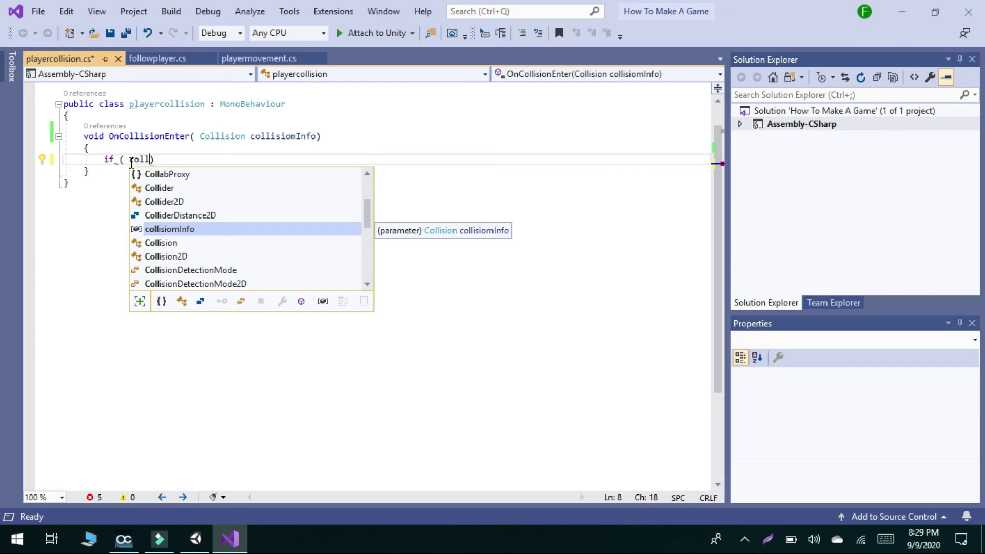
pyautogui.press('Down')
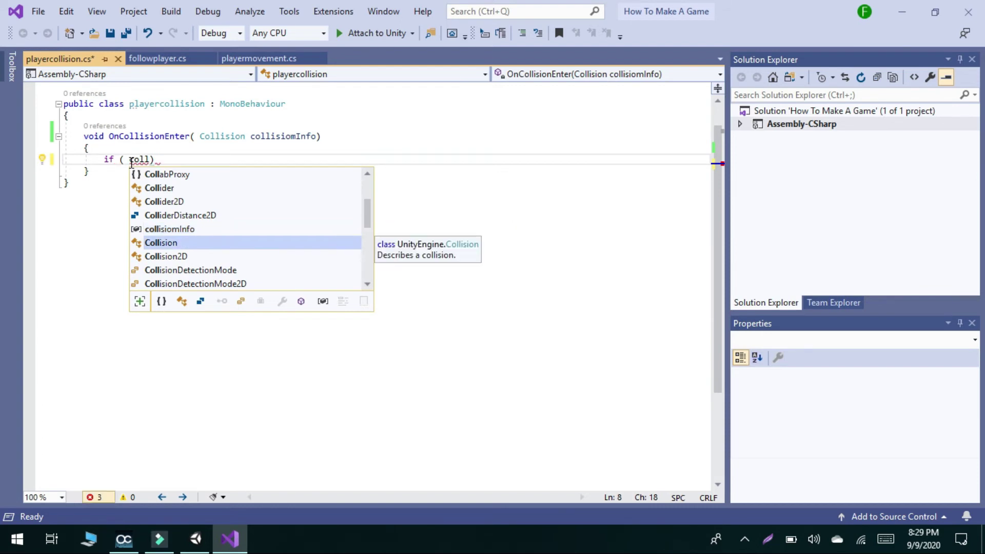
pyautogui.press('Up')
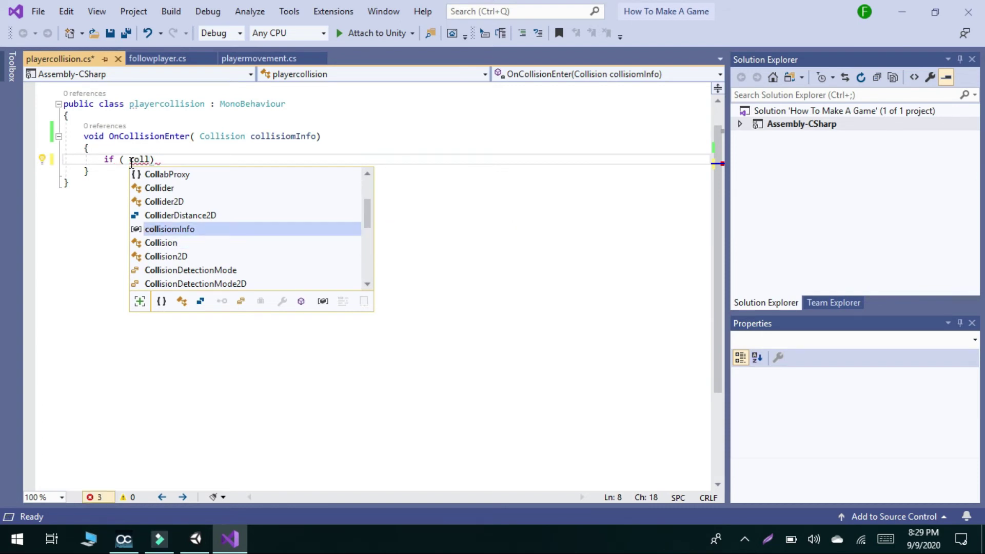
pyautogui.press('Tab')
pyautogui.write('.co')
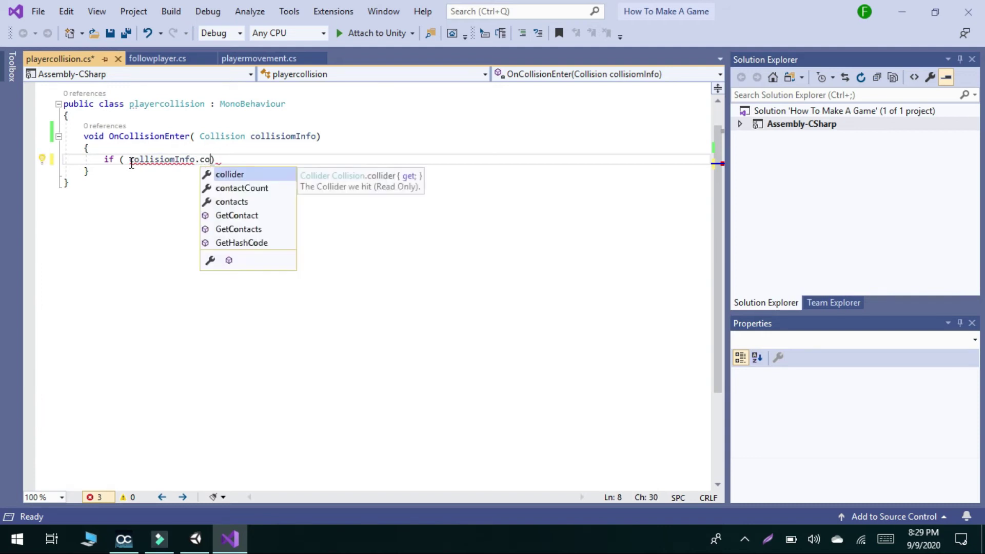
pyautogui.press('Tab')
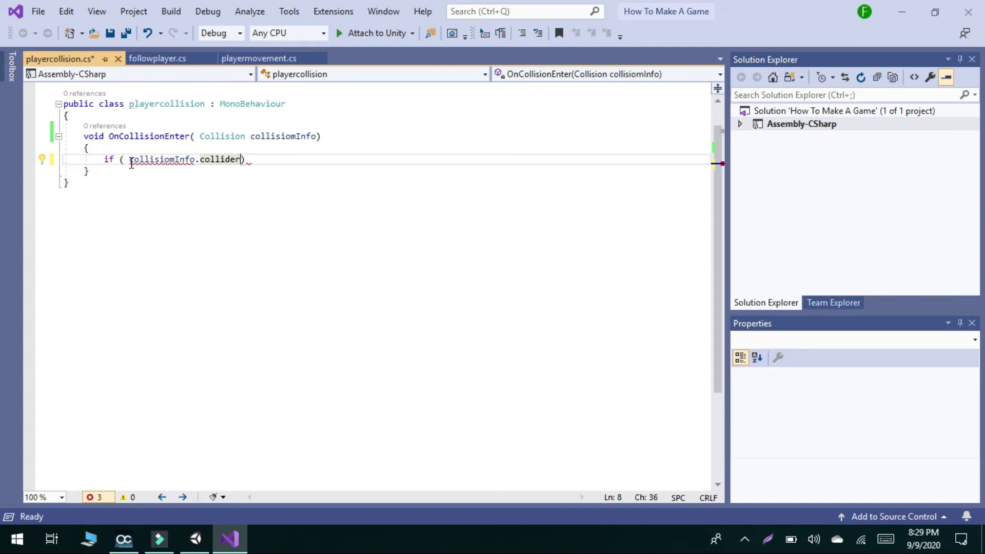
pyautogui.write('.na')
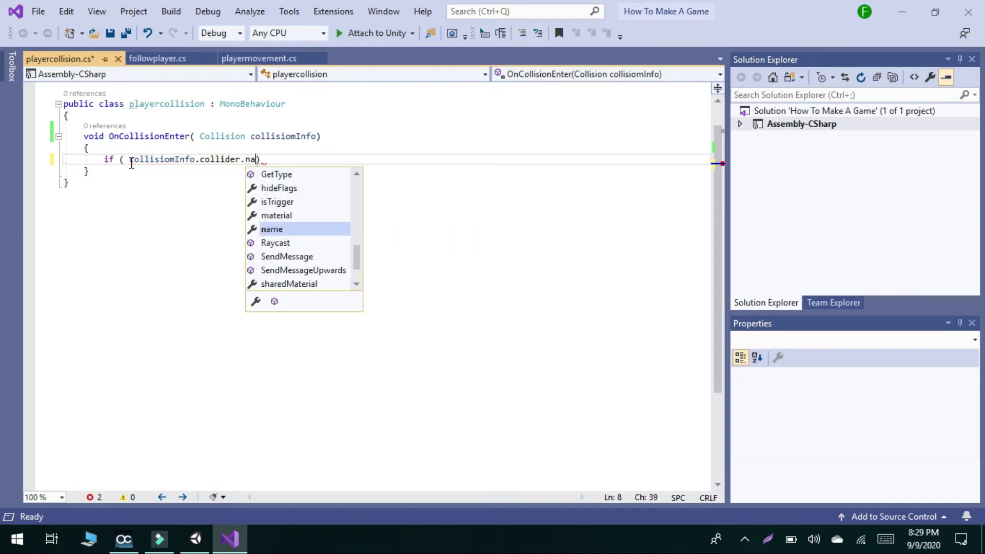
pyautogui.write('m')
pyautogui.press('space')
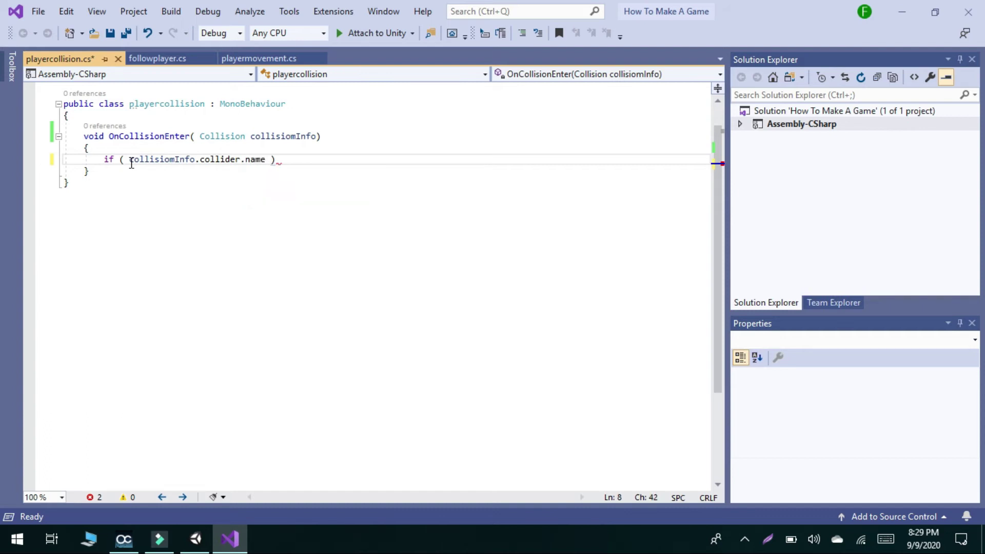
pyautogui.write('++')
pyautogui.press('BackSpace')
pyautogui.press('BackSpace')
pyautogui.write('==')
pyautogui.write('"obstacle")')
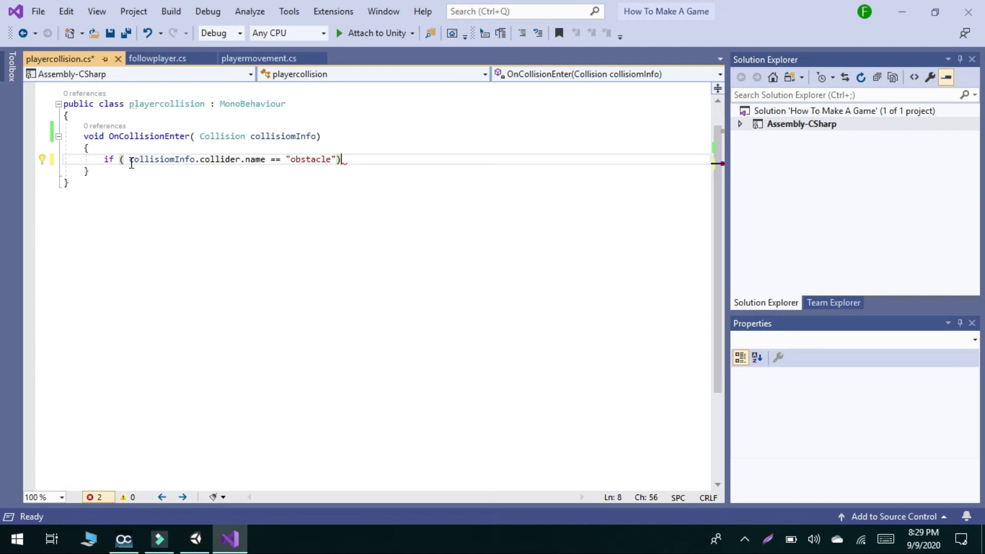
pyautogui.write('{')
pyautogui.press('Return')
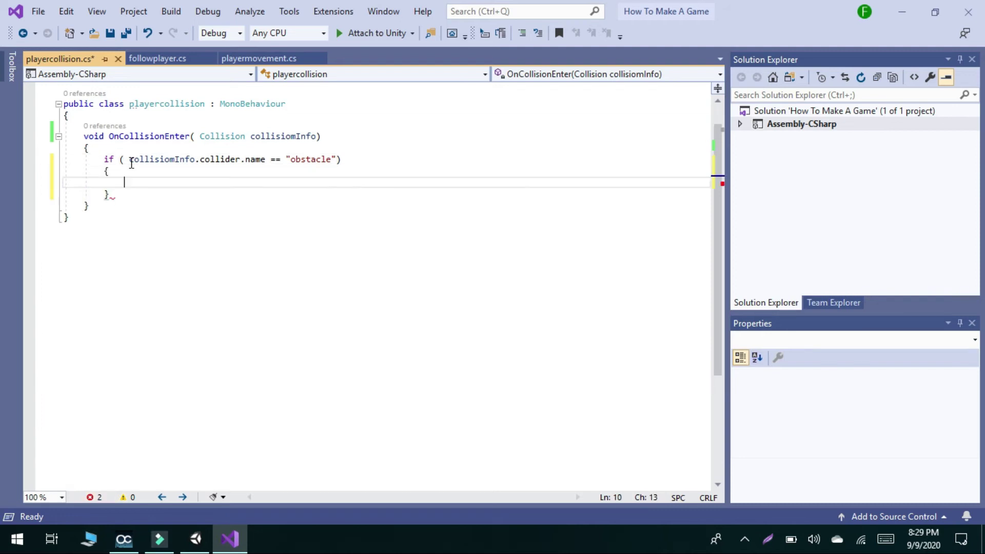
# Inside the if block, call Debug.Log("We Hitting Onstacle") and save the script.
pyautogui.write('d')
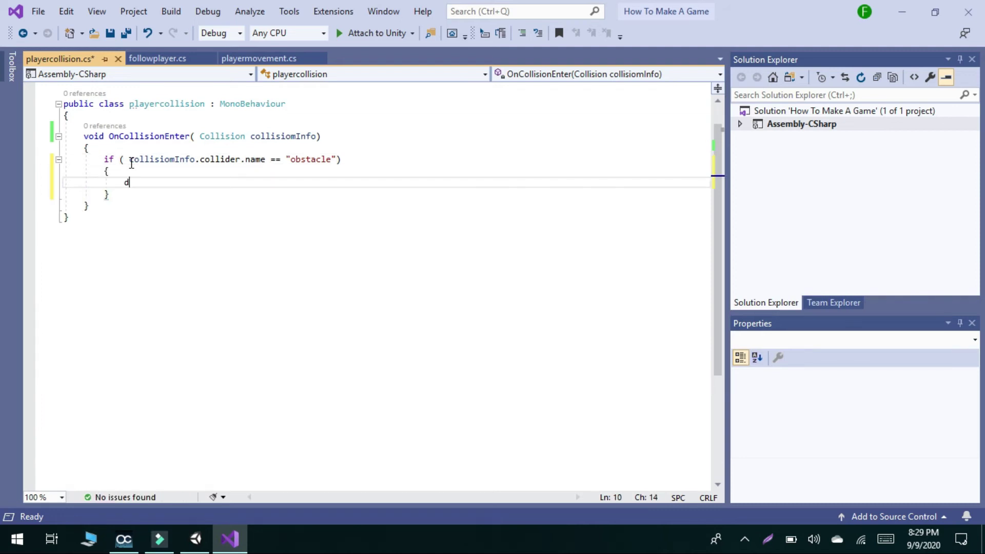
pyautogui.write('e')
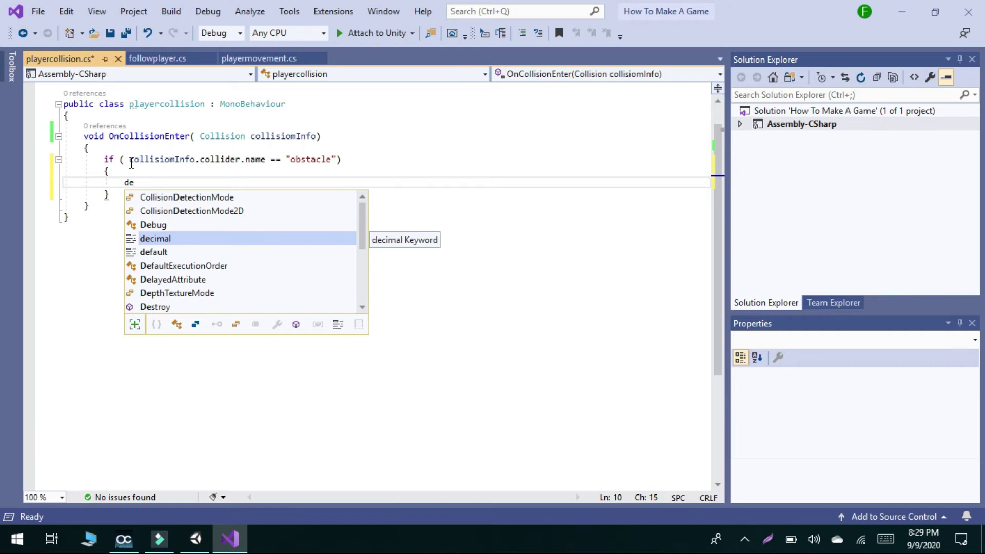
pyautogui.press('Up')
pyautogui.write(',.')
pyautogui.press('BackSpace')
pyautogui.press('BackSpace')
pyautogui.write('.log')
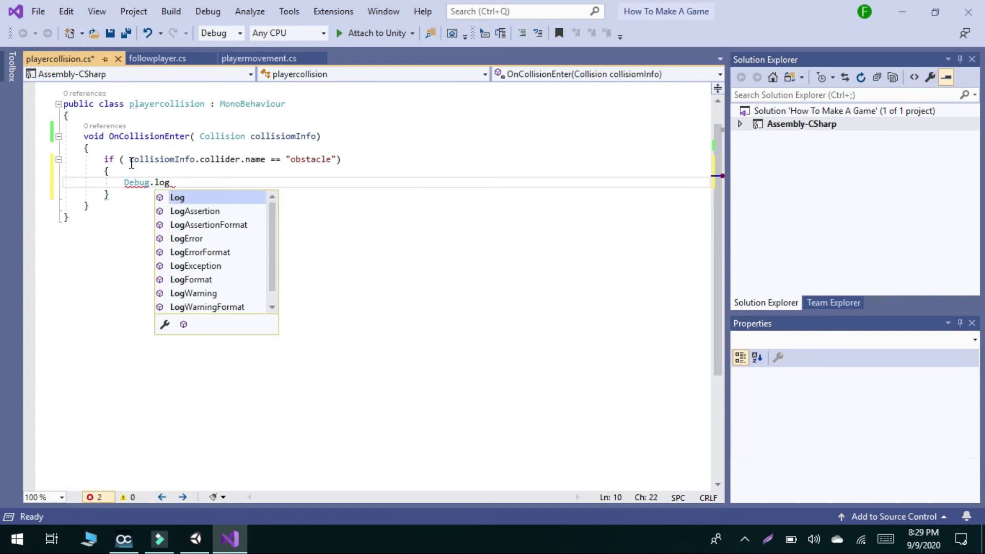
pyautogui.press('Tab')
pyautogui.write('("')
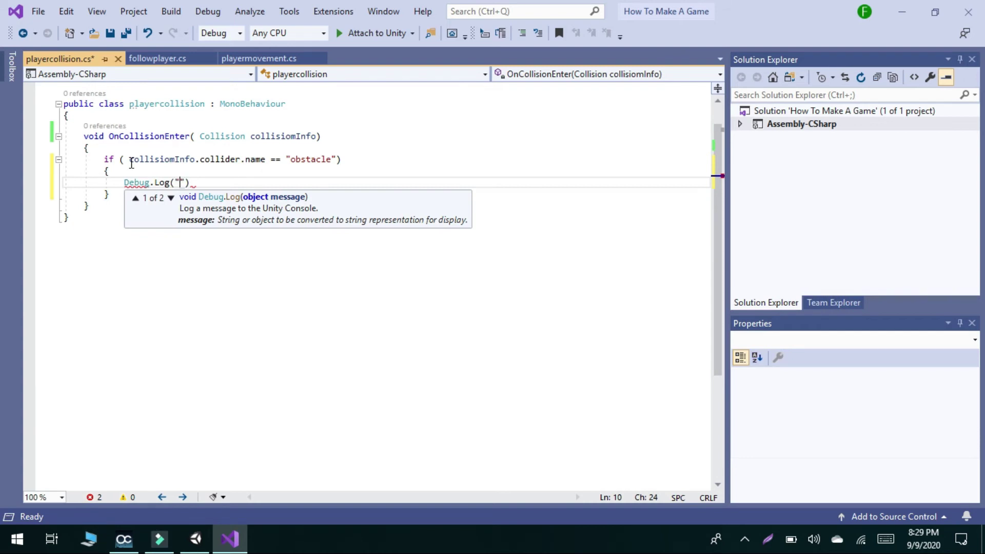
pyautogui.write('S')
pyautogui.press('BackSpace')
pyautogui.write('We Hitting ')
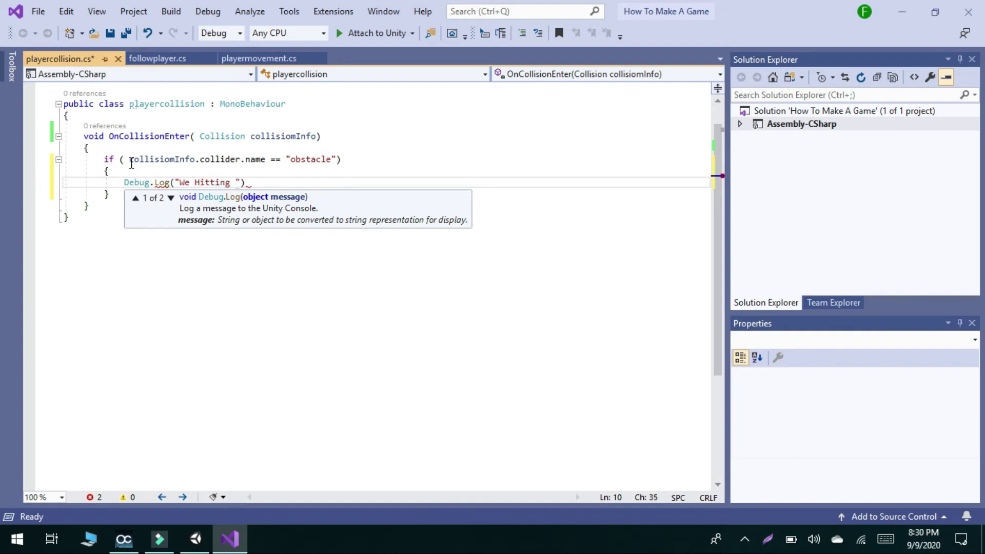
pyautogui.write('Onstacle')
pyautogui.write('");')
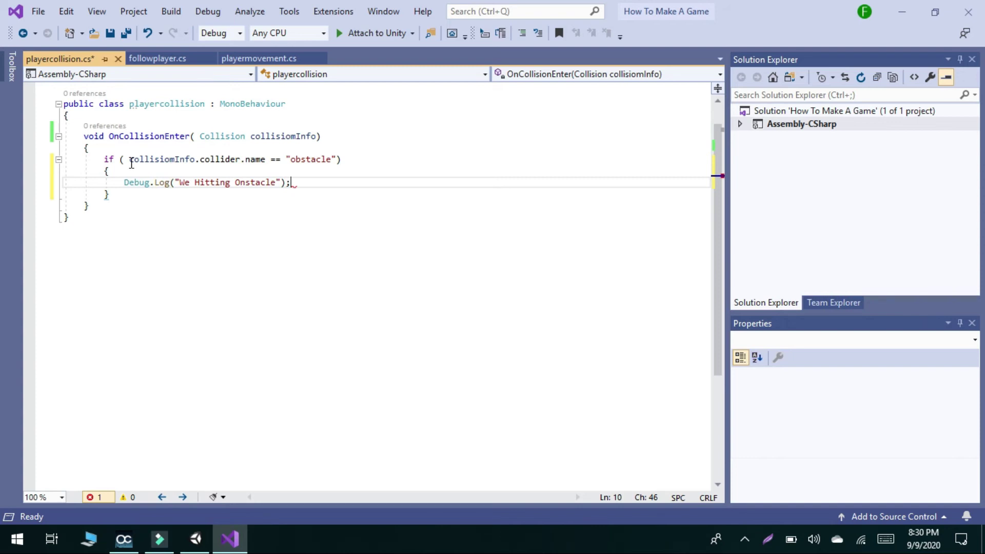
pyautogui.hotkey('ctrl', 's')
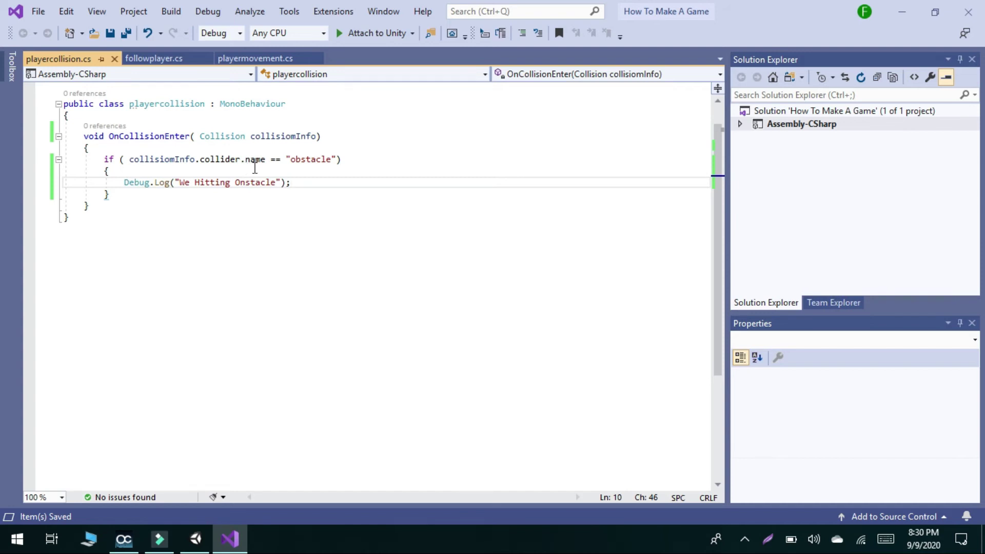
pyautogui.moveTo(266, 165)
pyautogui.moveTo(322, 163)
pyautogui.click(196, 538)
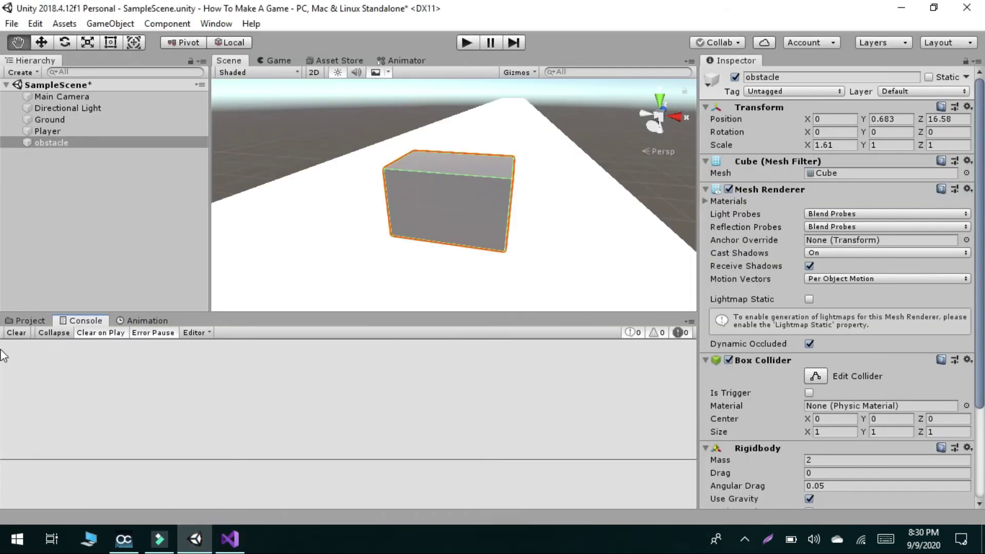
# Play the scene until "We Hitting Onstacle" appears in the console, then stop.
pyautogui.click(472, 42)
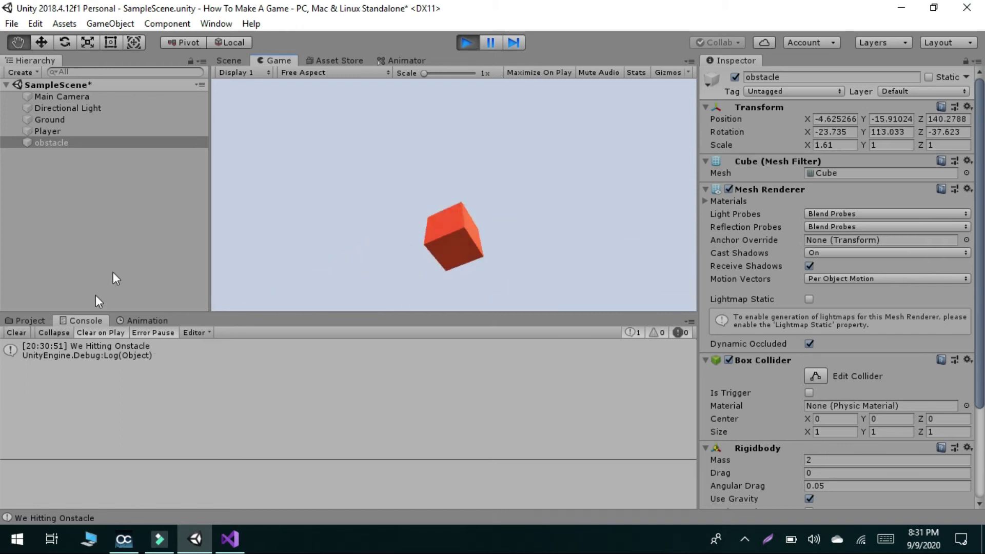
pyautogui.click(457, 46)
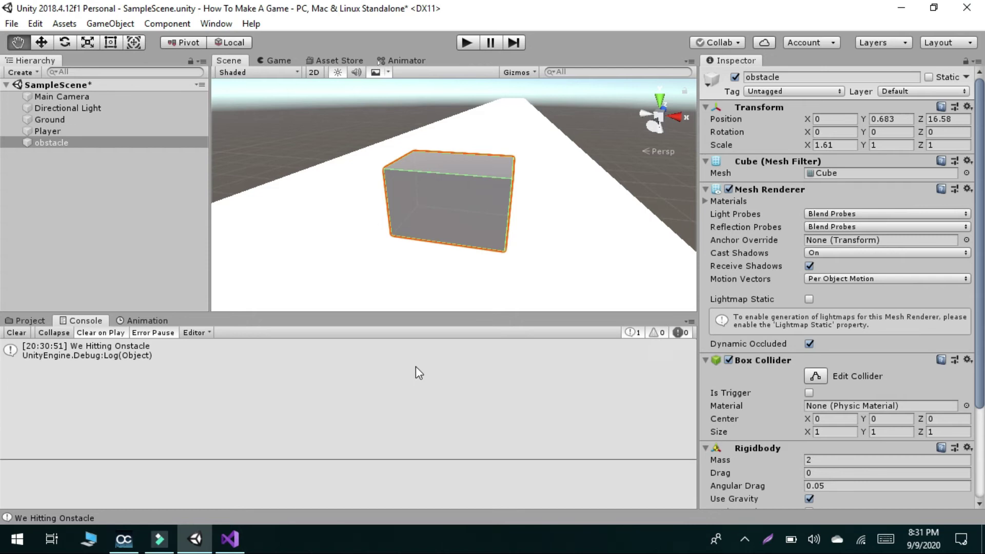
# Clear the console and show the Project assets.
pyautogui.click(16, 333)
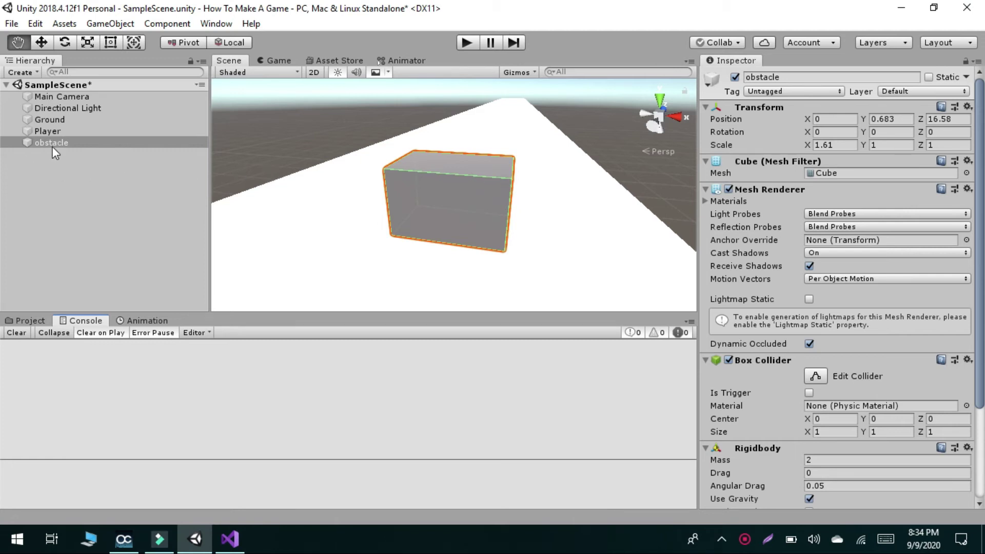
pyautogui.click(27, 320)
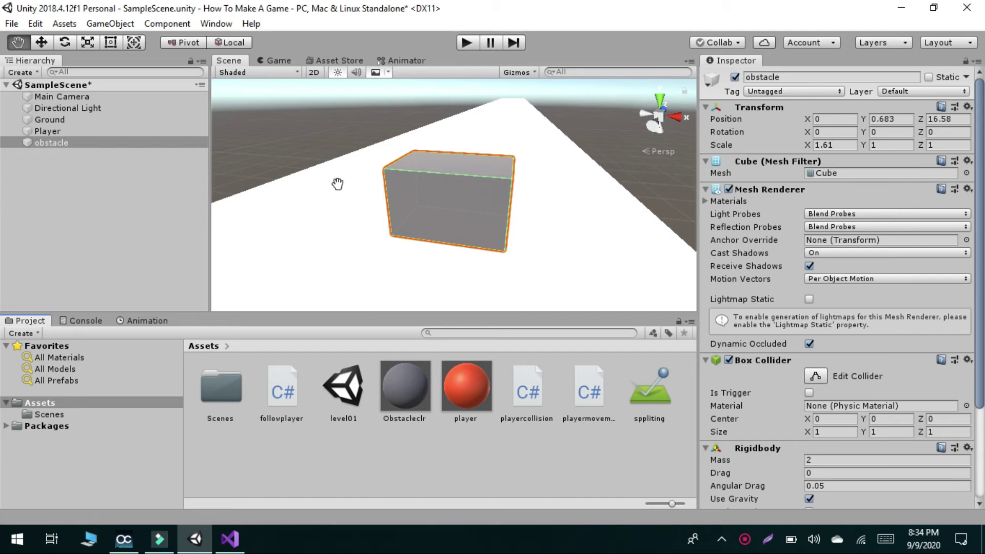
pyautogui.rightClick(59, 144)
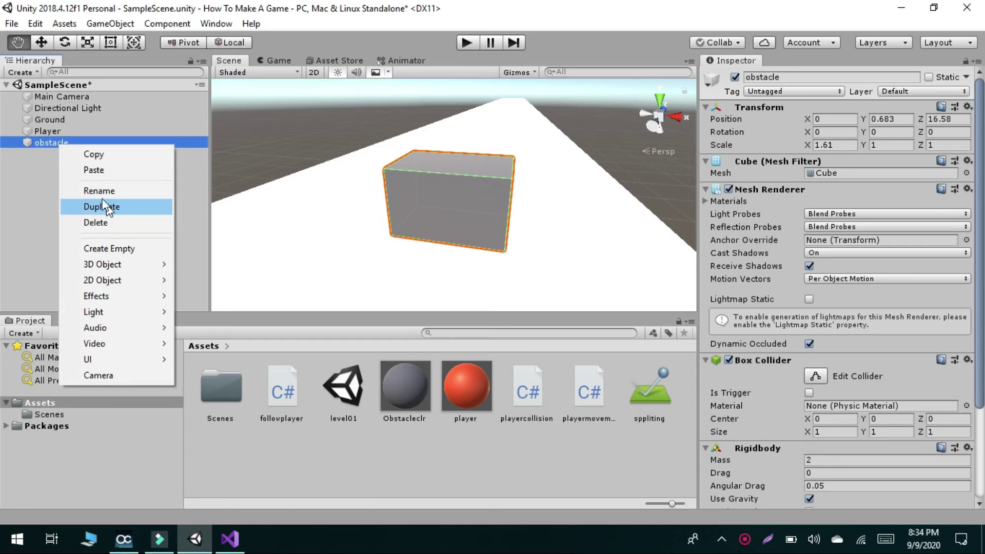
pyautogui.click(39, 244)
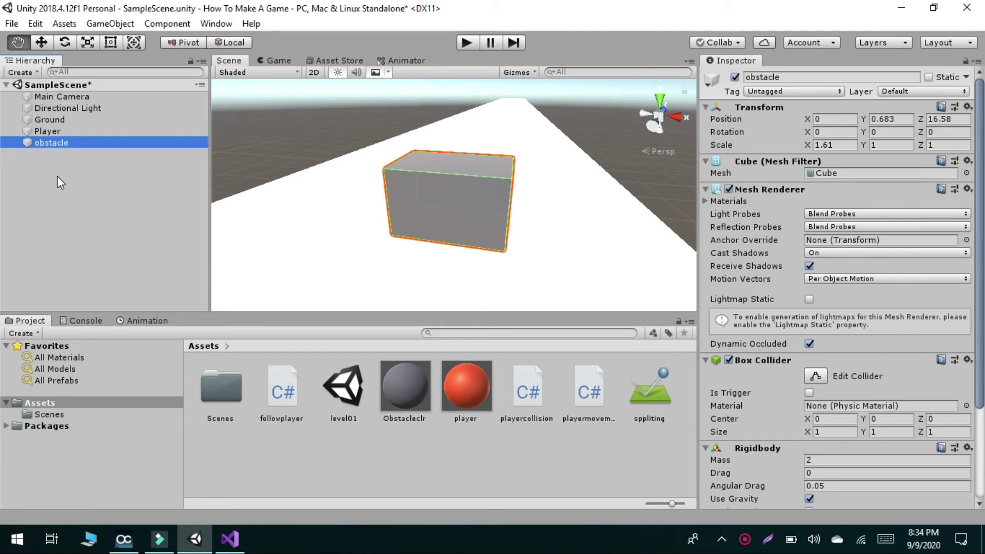
# Rename the obstacle object in the Hierarchy to 'obstacles'.
pyautogui.rightClick(58, 144)
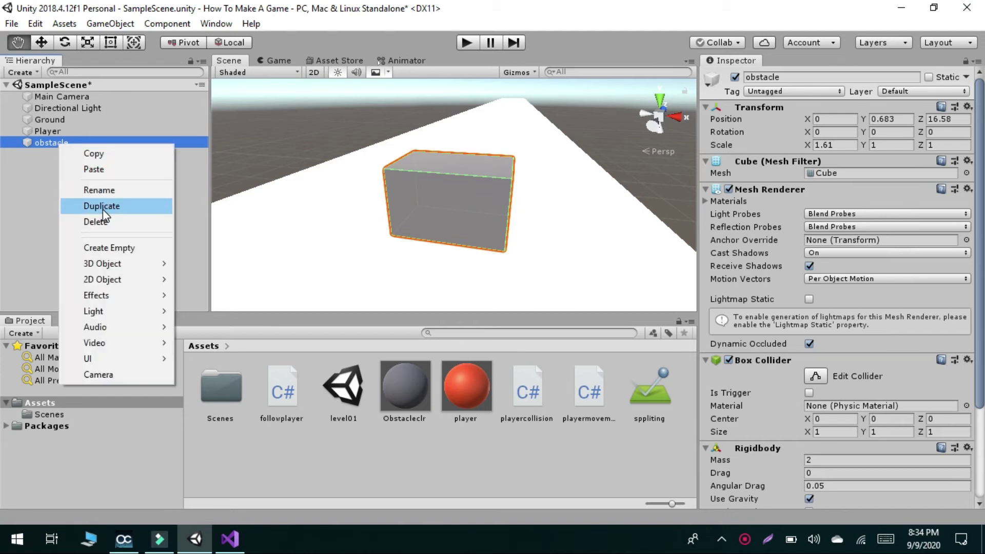
pyautogui.click(99, 190)
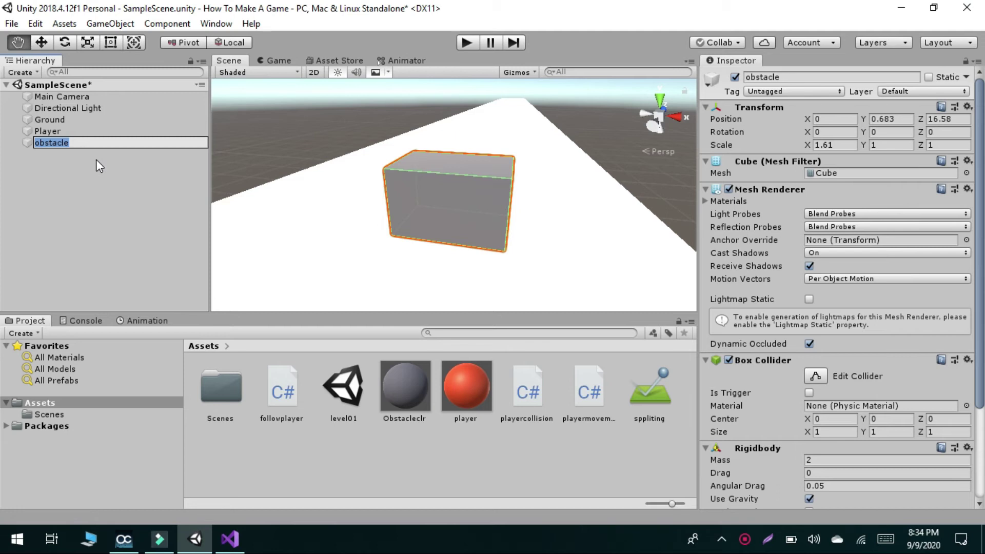
pyautogui.write('ss')
pyautogui.press('BackSpace')
pyautogui.press('BackSpace')
pyautogui.click(96, 159)
pyautogui.click(68, 142)
pyautogui.rightClick(68, 143)
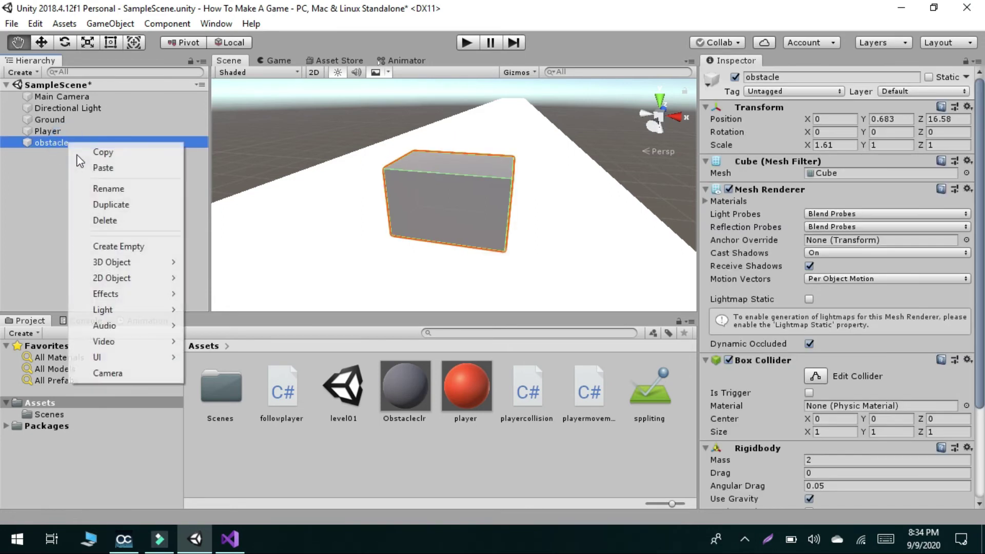
pyautogui.click(97, 189)
pyautogui.write('s')
pyautogui.press('Return')
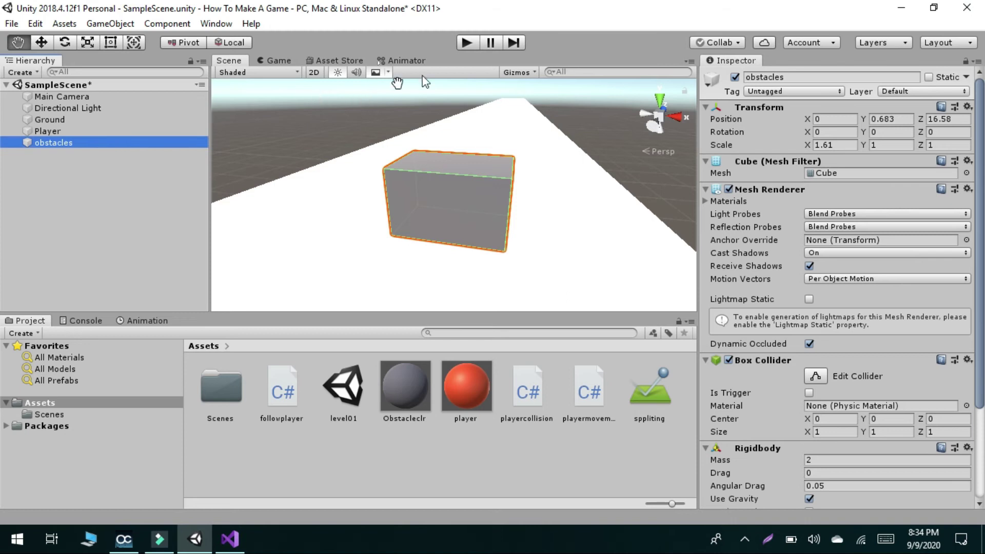
# Run a quick test with the renamed cube, checking the Console for messages.
pyautogui.click(468, 41)
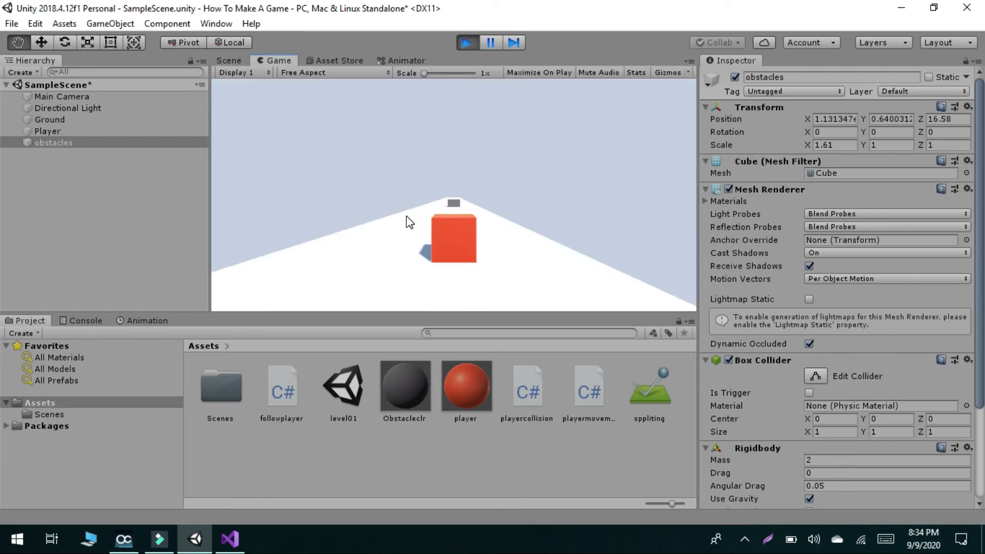
pyautogui.click(78, 319)
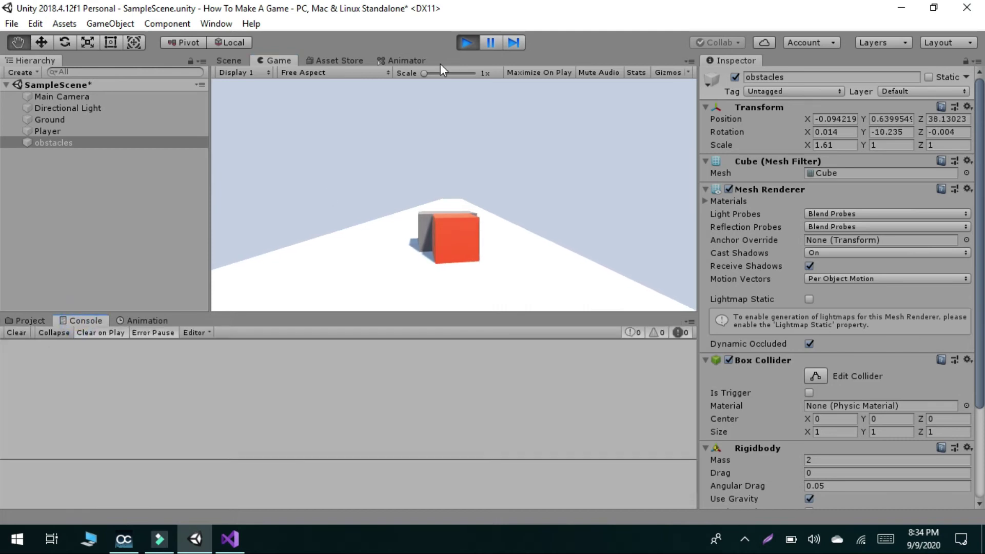
pyautogui.click(464, 43)
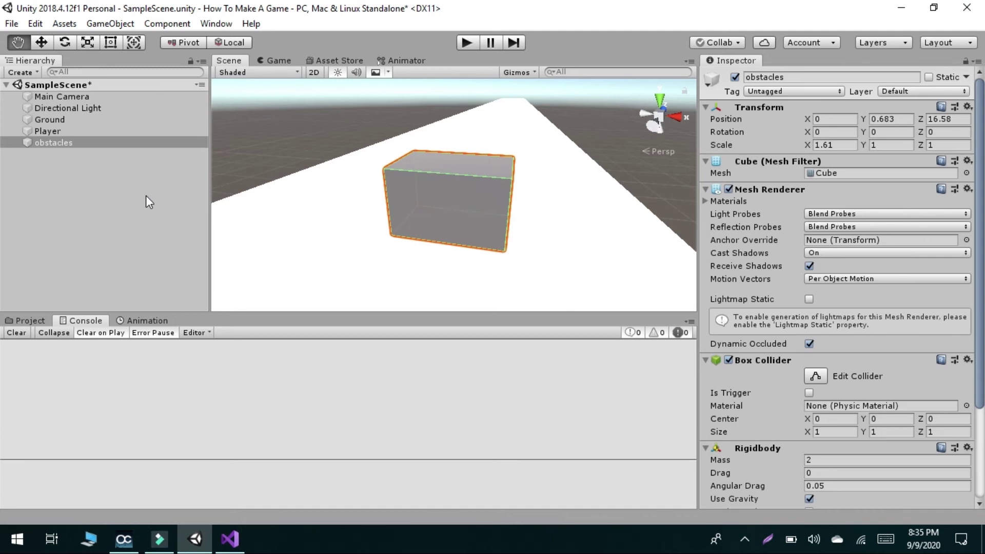
# Rename obstacles back to 'obstacle' and show the Project assets.
pyautogui.rightClick(61, 146)
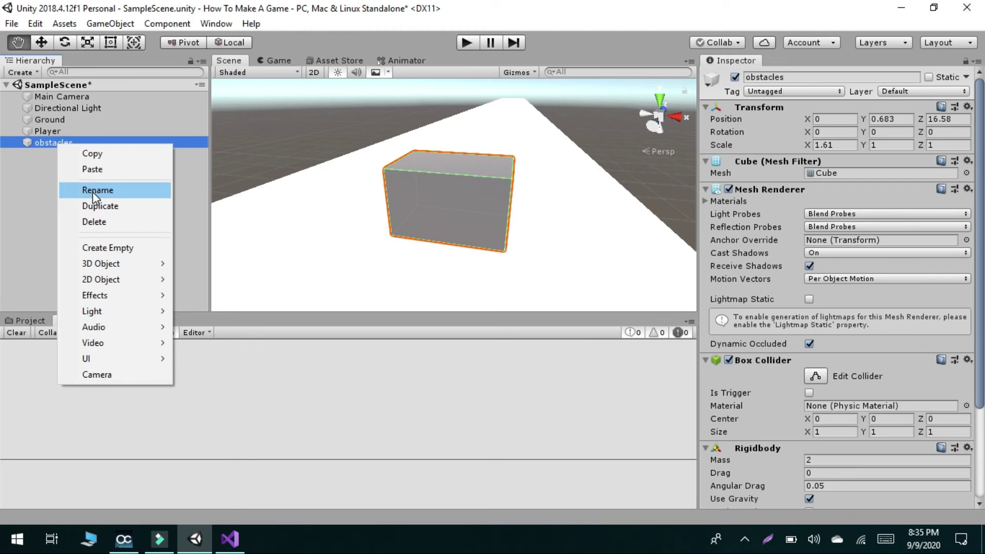
pyautogui.click(92, 192)
pyautogui.write('obstacle')
pyautogui.press('Return')
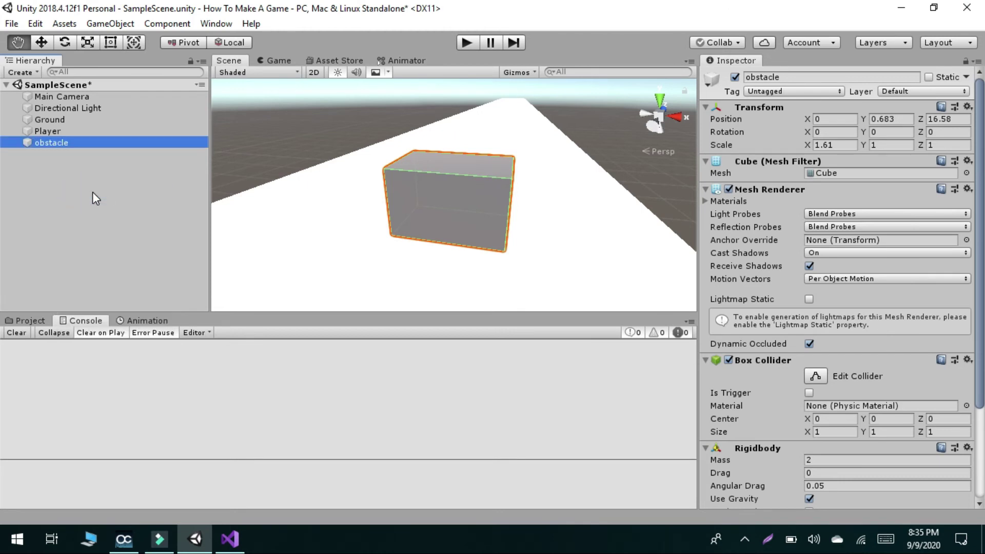
pyautogui.click(93, 192)
pyautogui.click(83, 155)
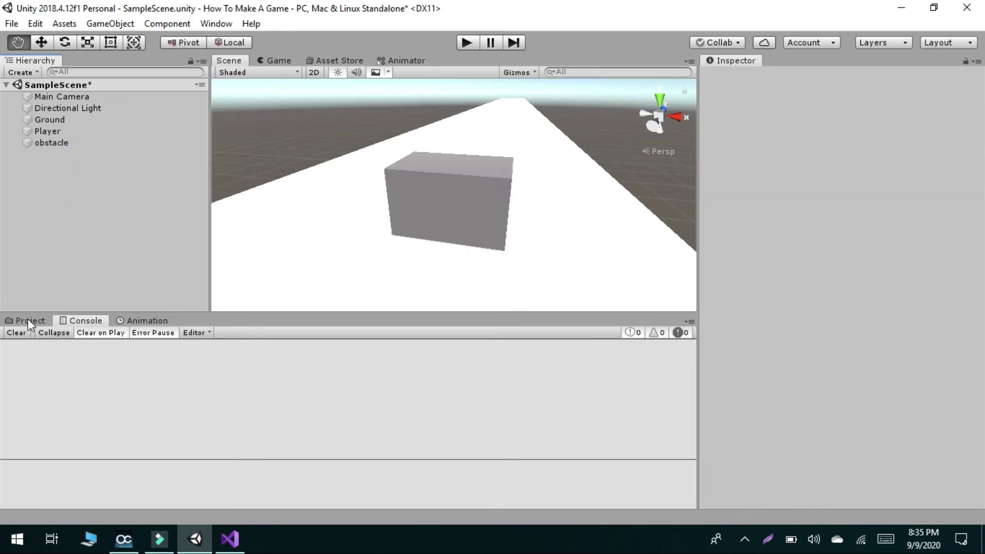
pyautogui.click(28, 321)
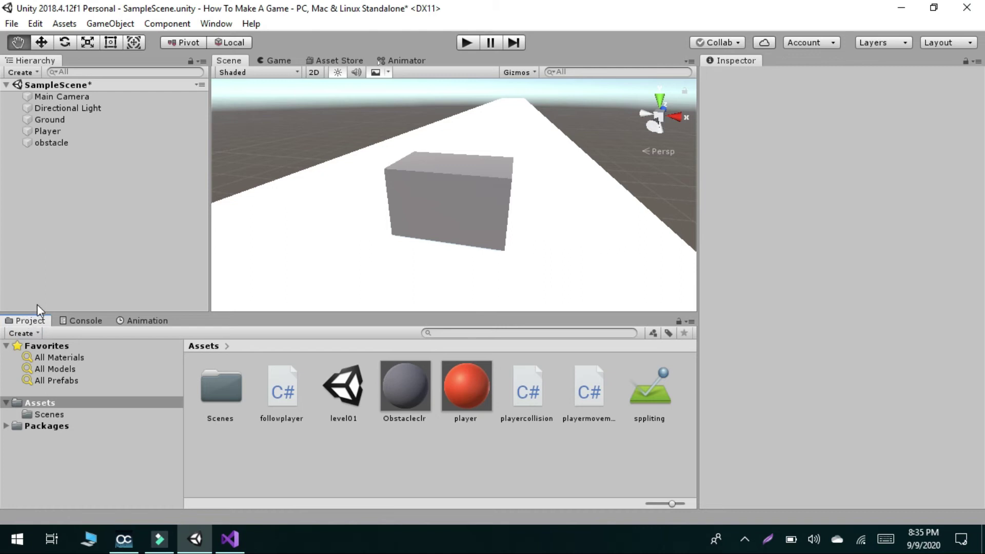
# Create a new tag named 'obstacle' from the object's Tag list.
pyautogui.click(63, 143)
pyautogui.click(792, 91)
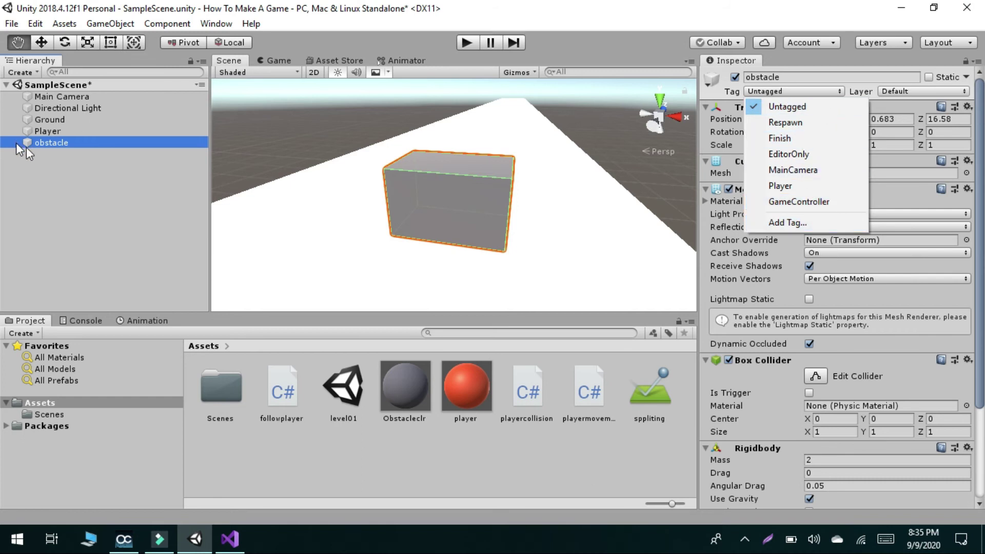
pyautogui.click(799, 223)
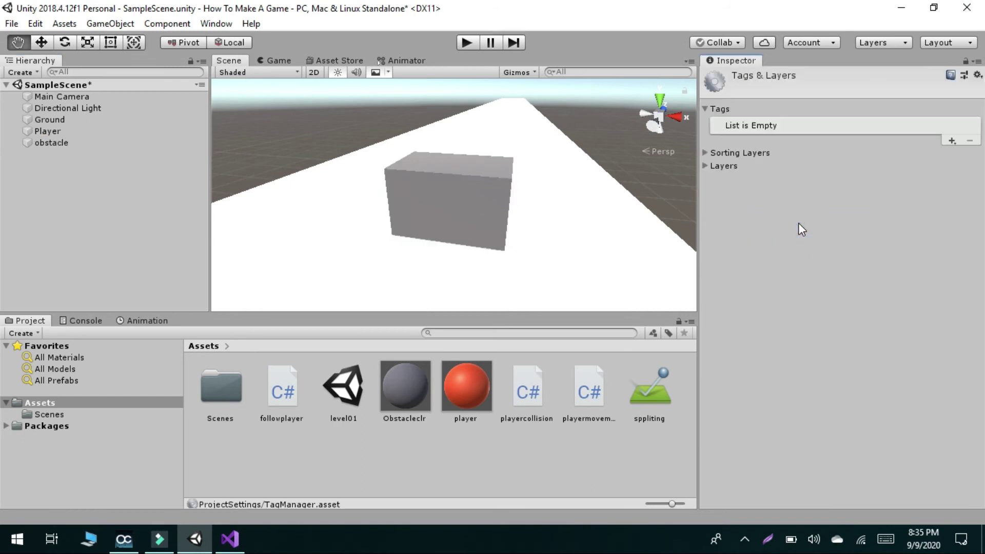
pyautogui.click(952, 142)
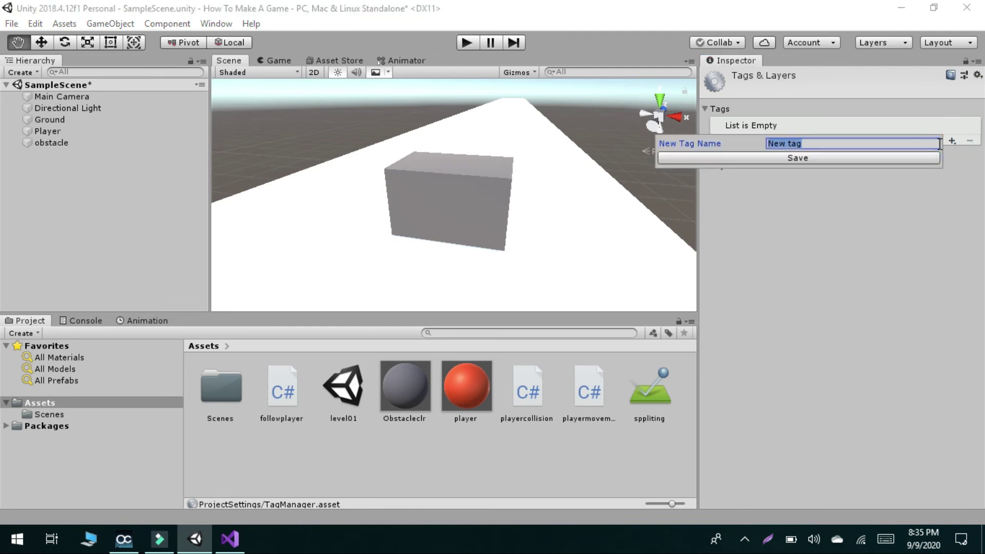
pyautogui.write('obstacle')
pyautogui.press('Return')
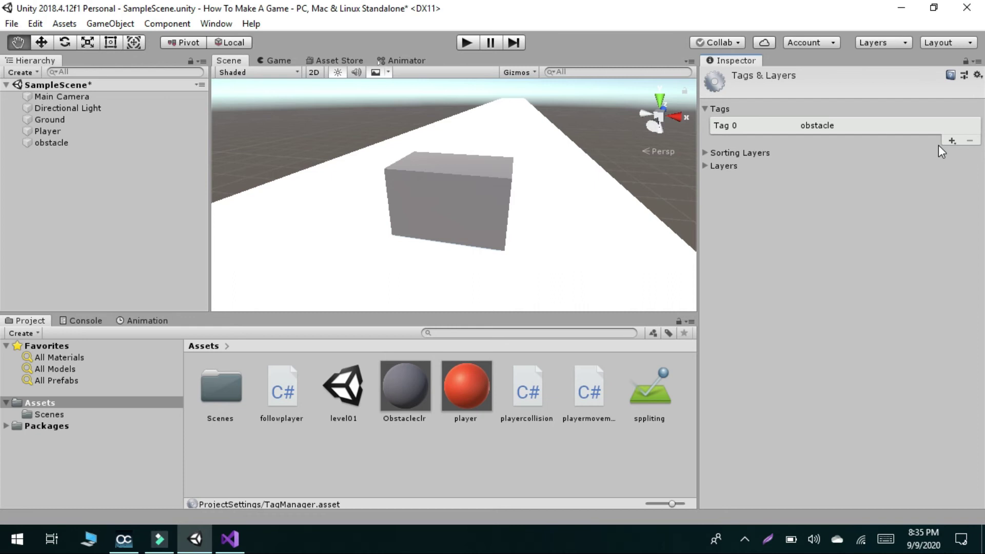
# Assign the obstacle tag to the obstacle cube in the Inspector.
pyautogui.click(46, 146)
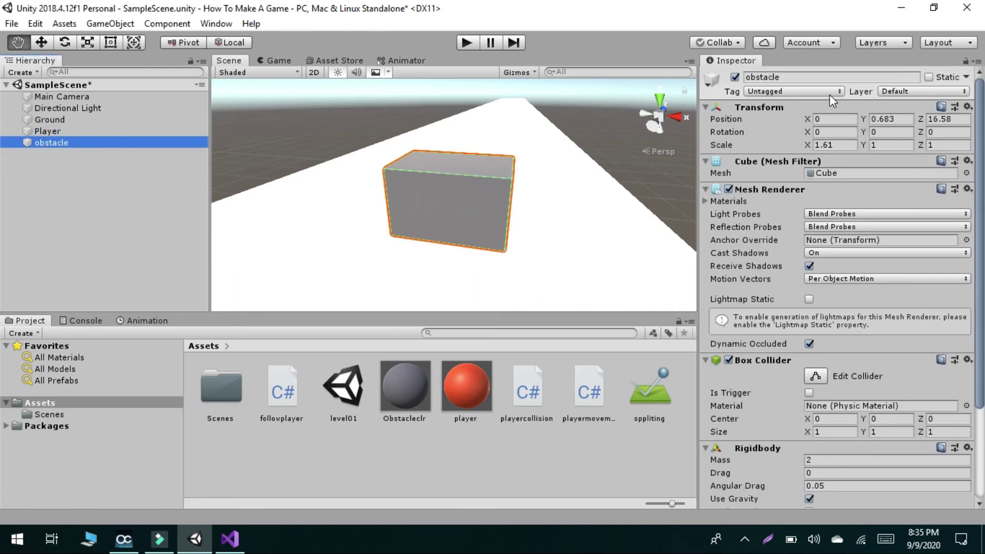
pyautogui.click(830, 92)
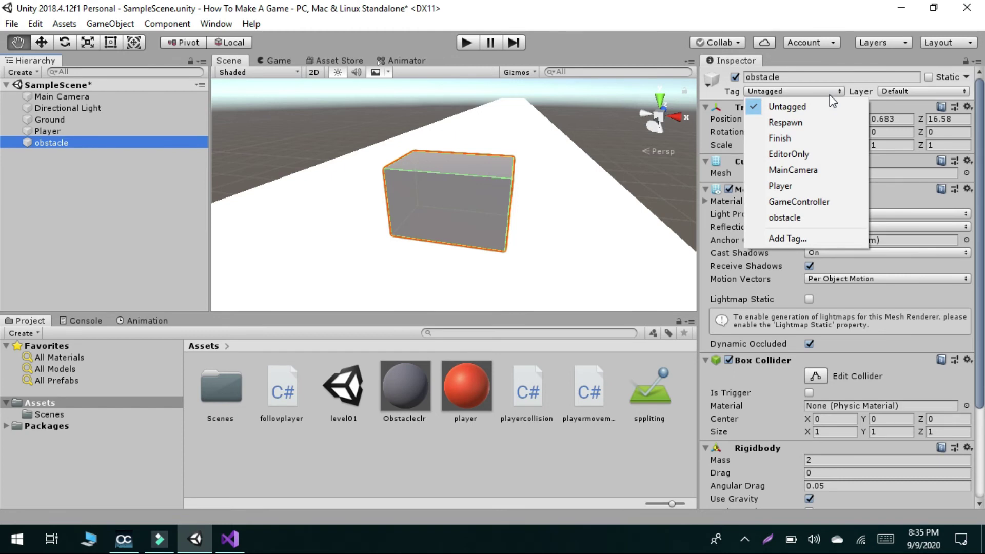
pyautogui.click(800, 219)
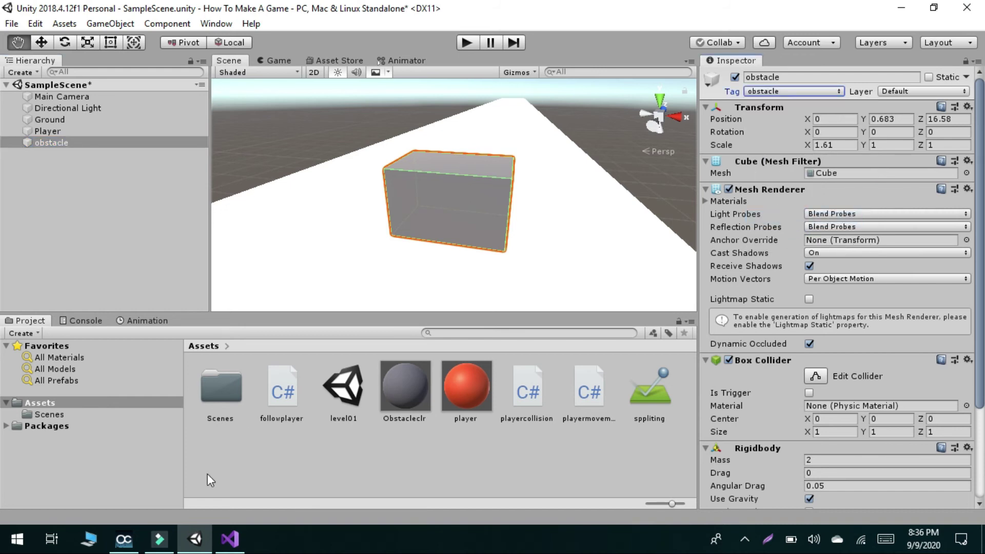
pyautogui.click(230, 539)
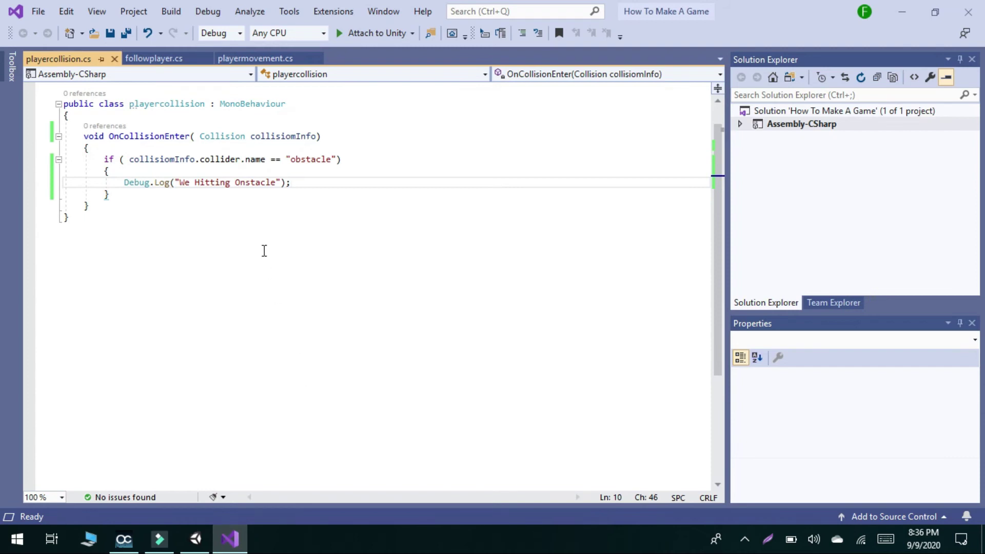
# Change the condition from collider.name to collider.tag == "obstacle" and save playercollision.cs.
pyautogui.click(260, 159)
pyautogui.click(266, 163)
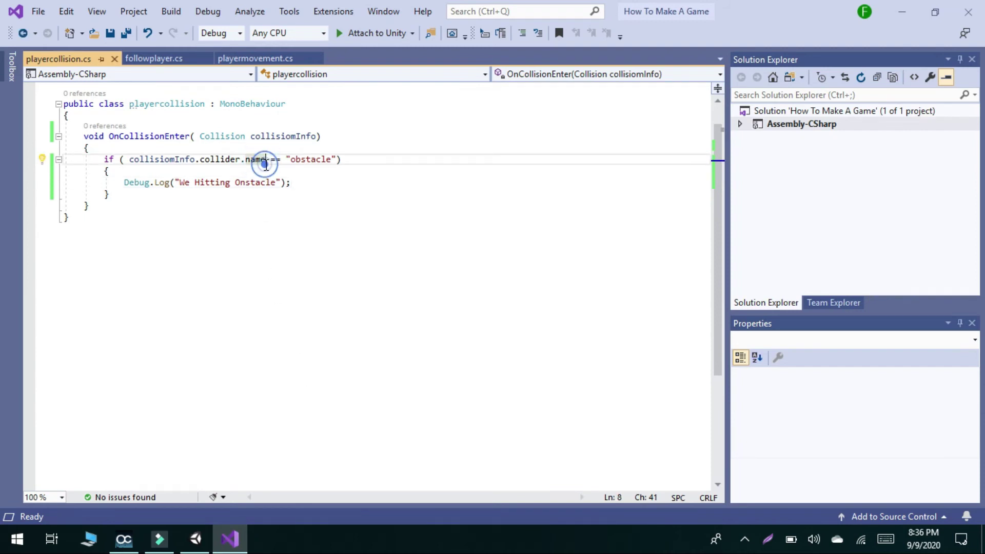
pyautogui.press('BackSpace')
pyautogui.press('BackSpace')
pyautogui.press('BackSpace')
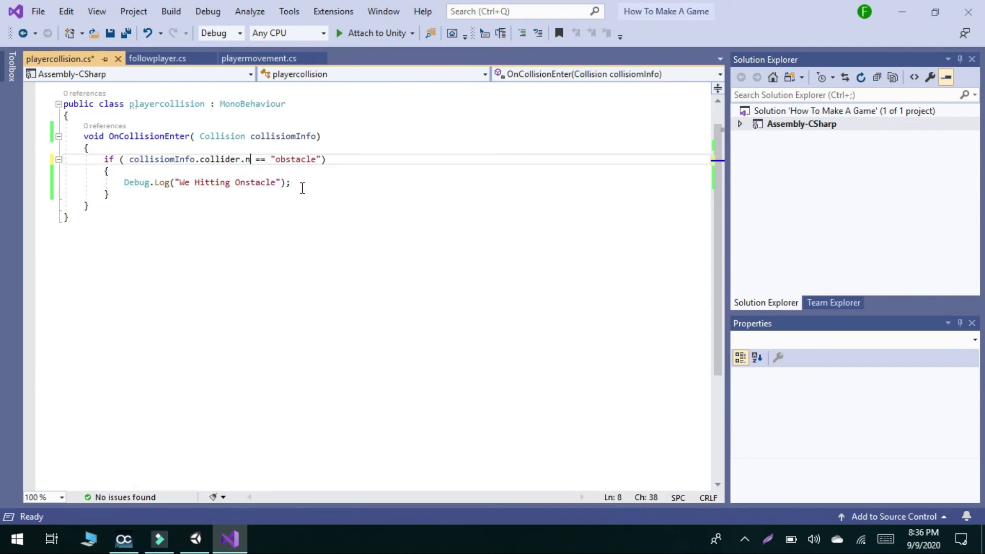
pyautogui.press('BackSpace')
pyautogui.press('BackSpace')
pyautogui.write('.')
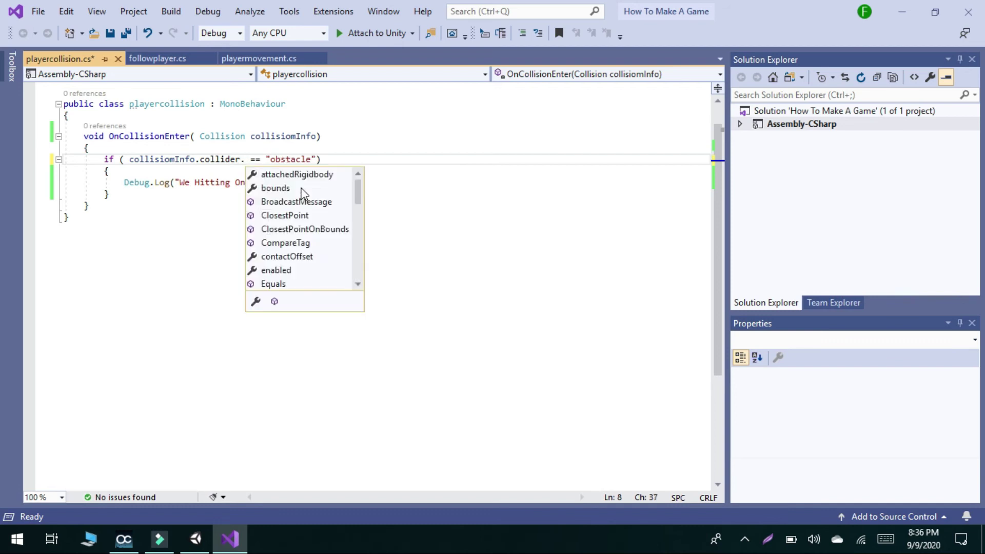
pyautogui.write('ta')
pyautogui.doubleClick(304, 189)
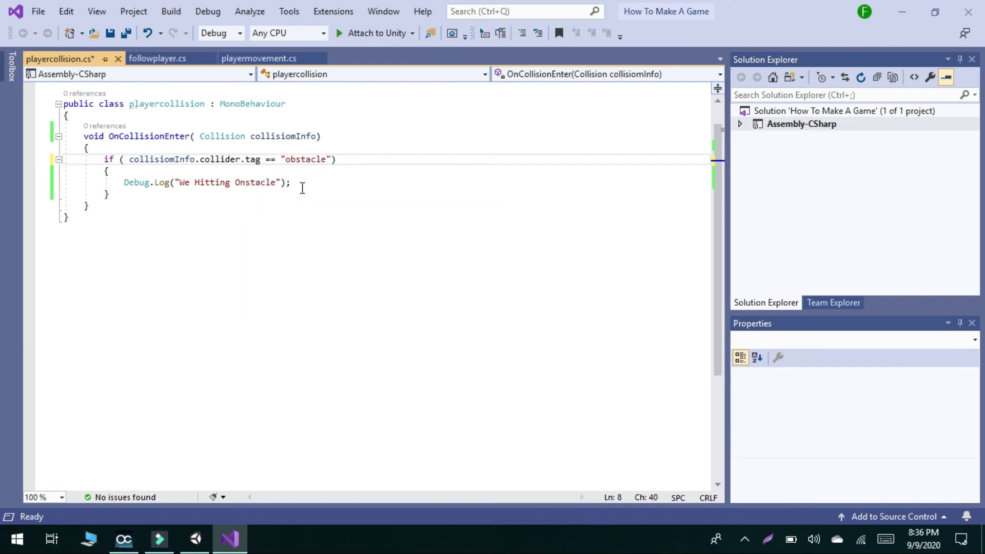
pyautogui.moveTo(277, 204)
pyautogui.mouseDown()
pyautogui.moveTo(111, 171)
pyautogui.moveTo(104, 159)
pyautogui.mouseUp()
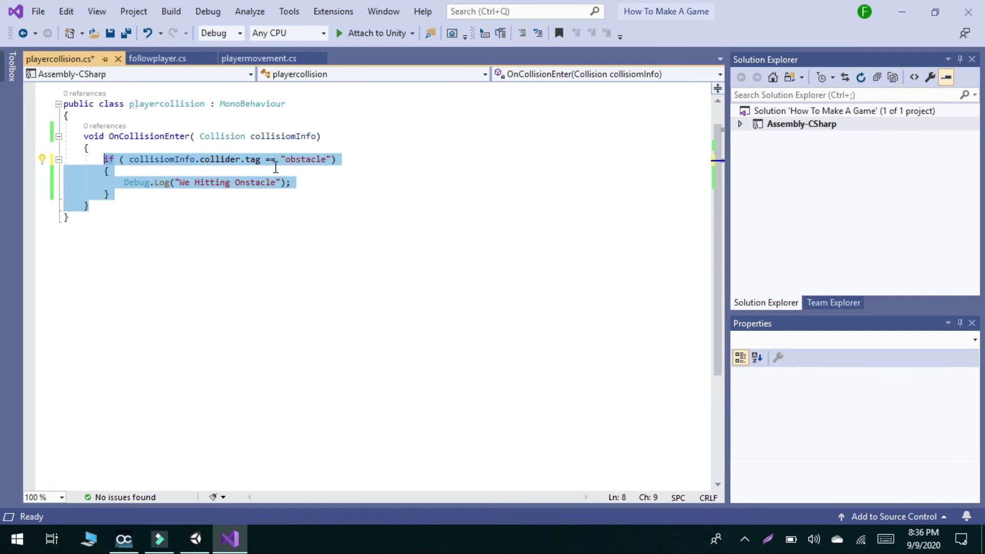
pyautogui.click(310, 185)
pyautogui.hotkey('ctrl', 's')
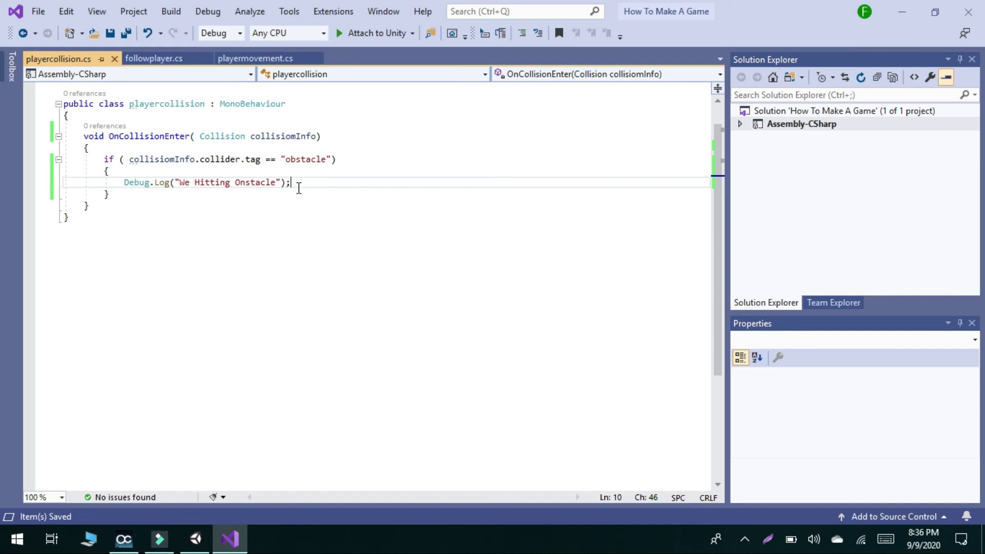
pyautogui.click(196, 539)
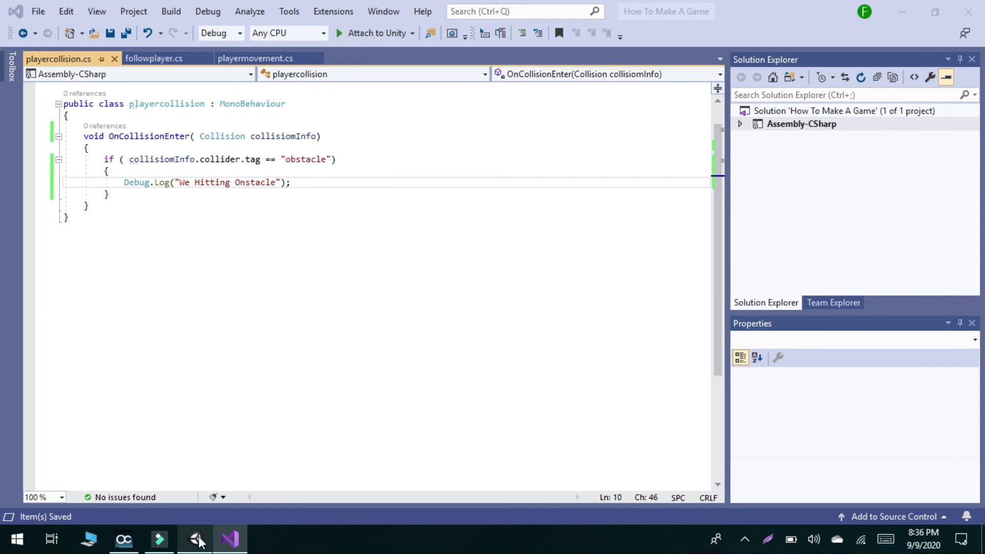
# Back in Unity, select the Player object and frame it in the Scene view.
pyautogui.click(199, 542)
pyautogui.click(197, 539)
pyautogui.click(54, 135)
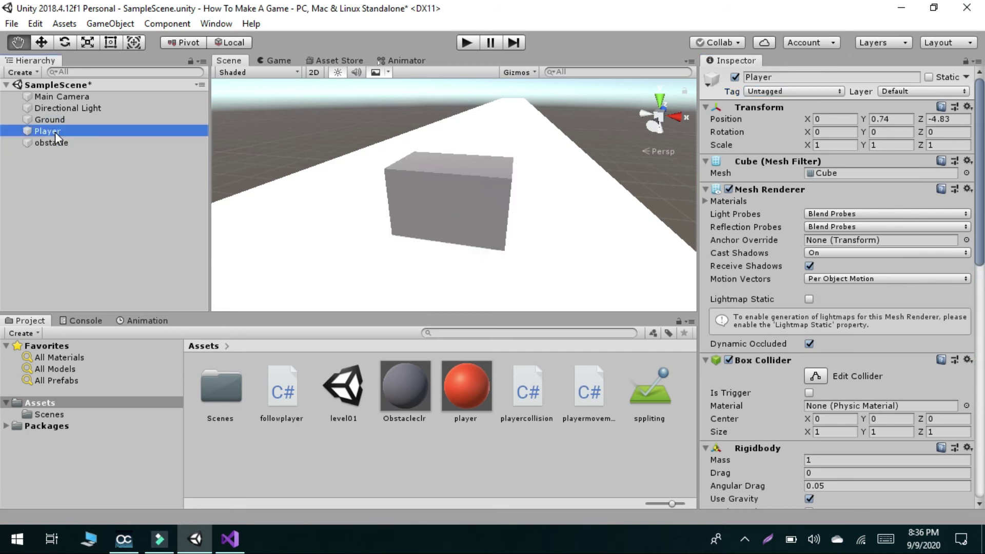
pyautogui.doubleClick(55, 131)
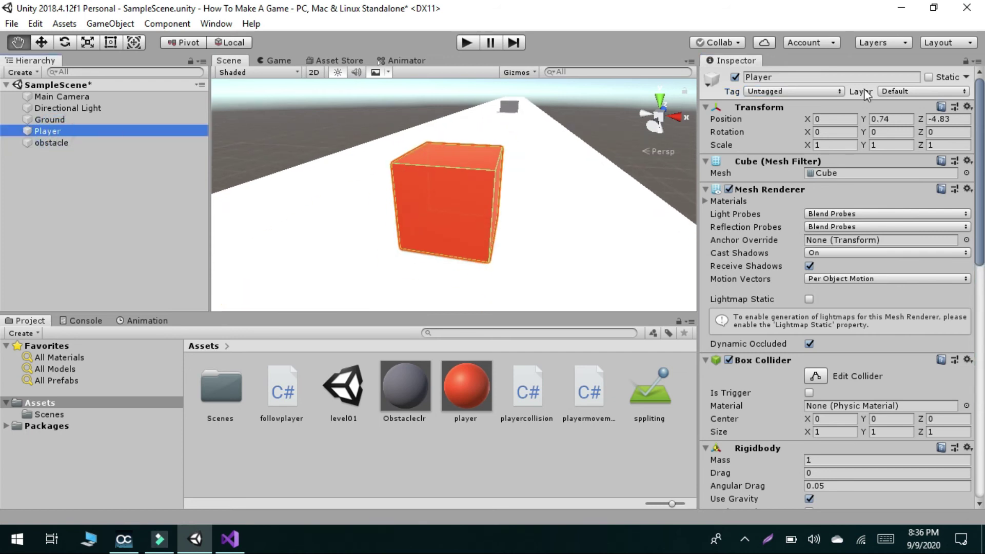
# Check the Player's tag, then play the game until 'We Hitting Onstacle' is logged, and stop.
pyautogui.click(827, 91)
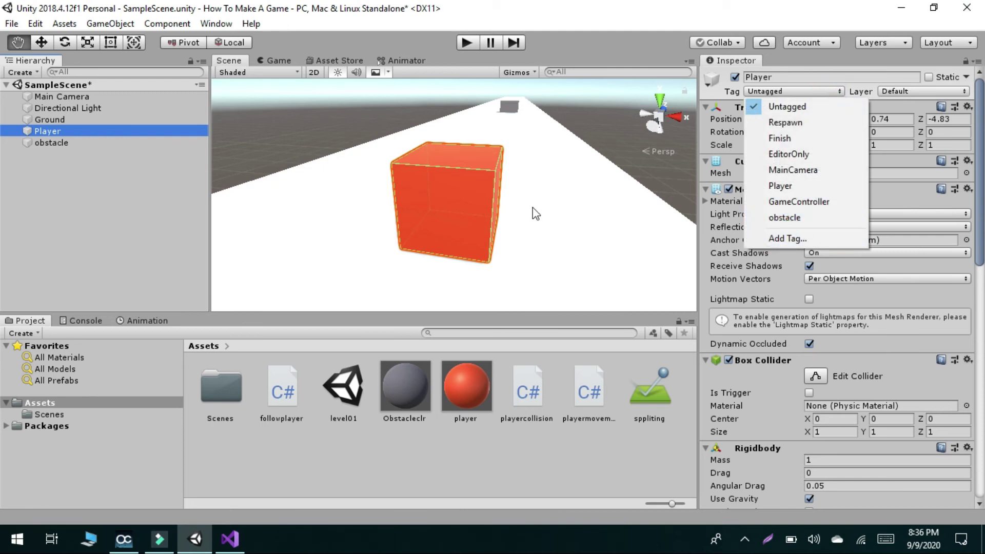
pyautogui.click(99, 174)
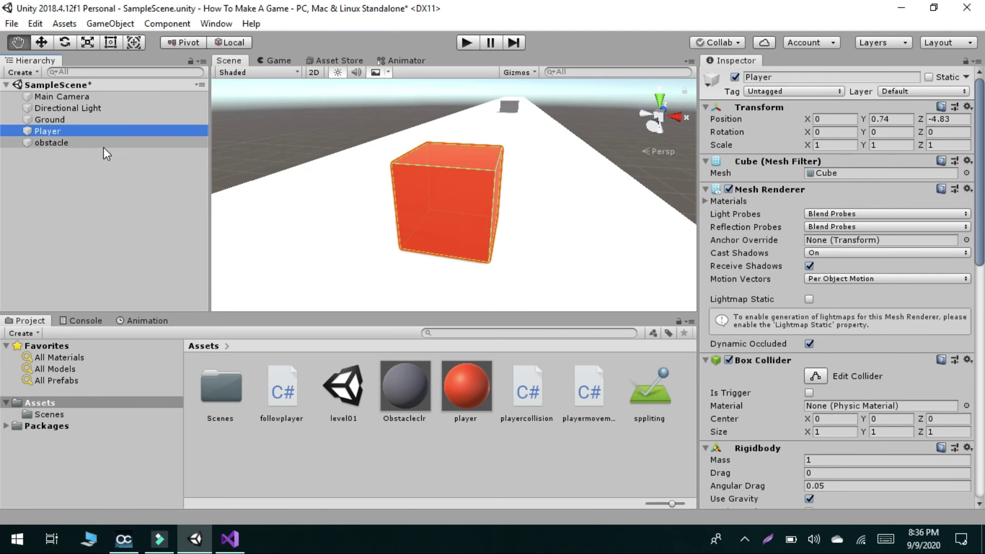
pyautogui.click(115, 176)
pyautogui.click(475, 44)
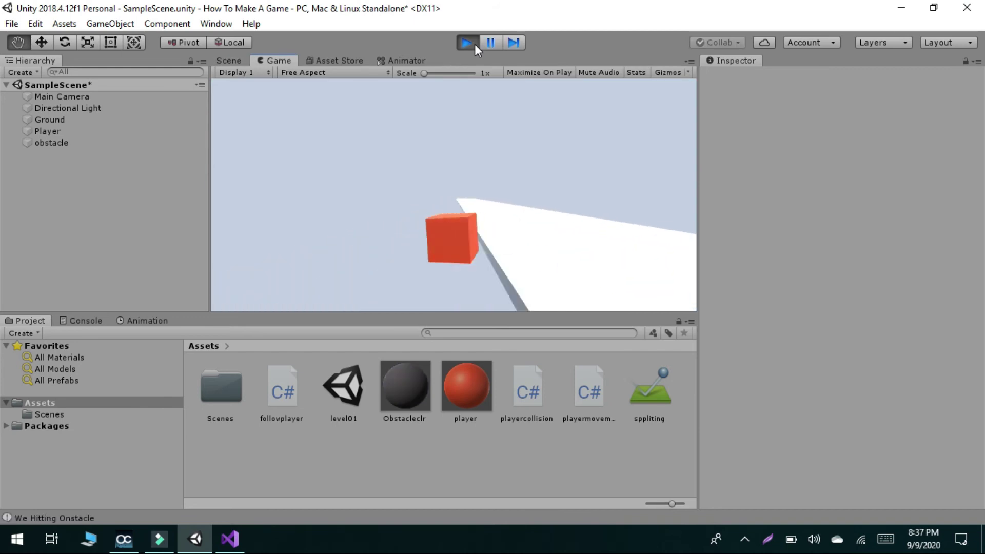
pyautogui.click(475, 44)
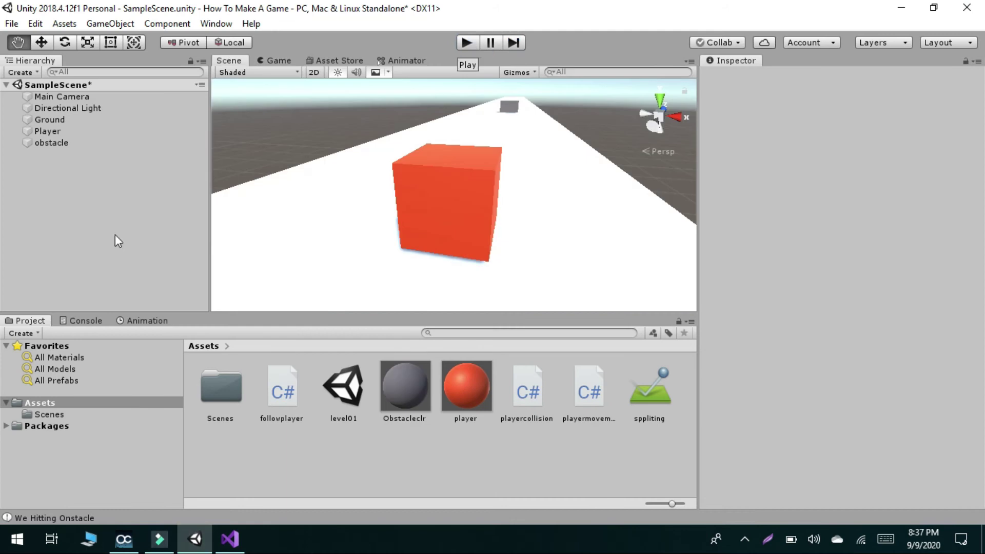
# Show the Console, toggle off the Player's Playermovement script, and return to the collision script in Visual Studio.
pyautogui.click(81, 320)
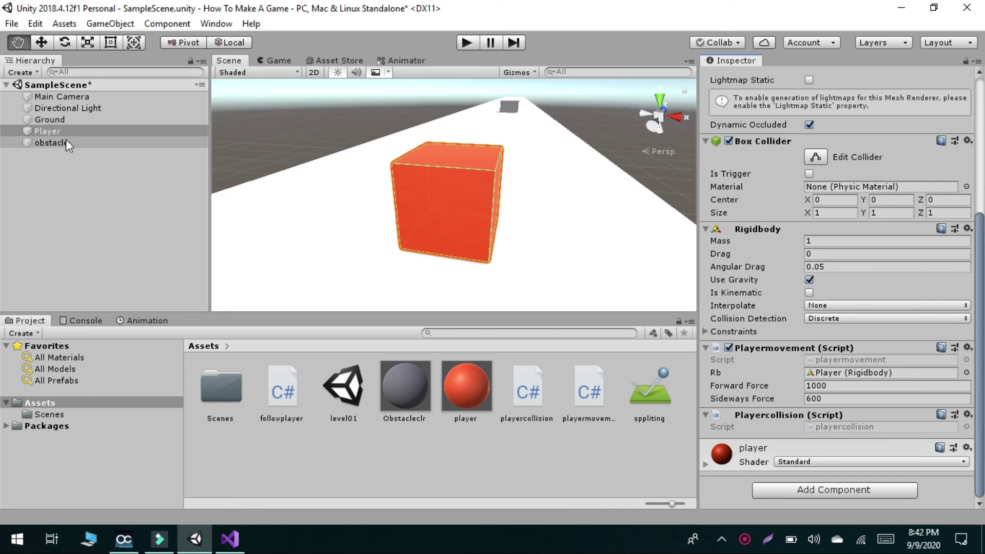
pyautogui.click(55, 130)
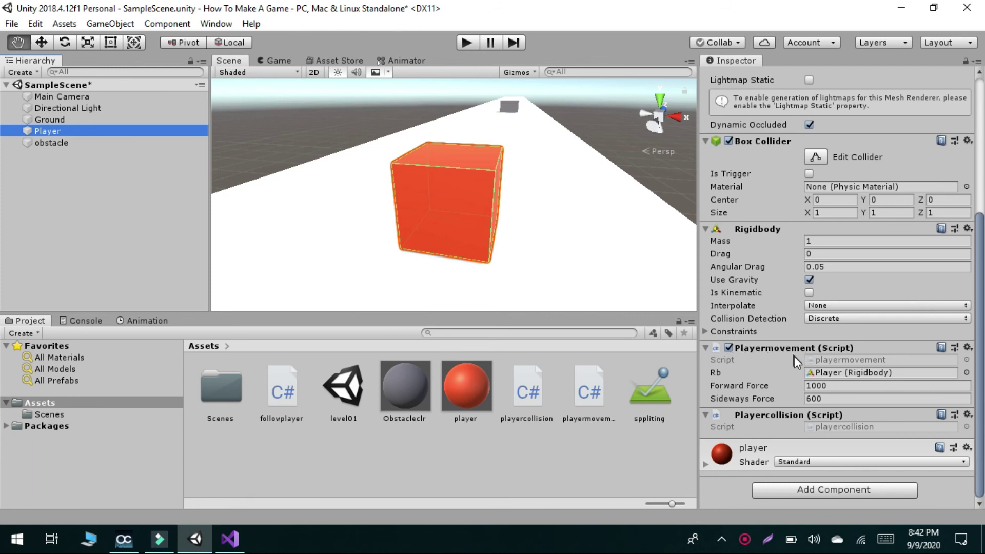
pyautogui.click(728, 348)
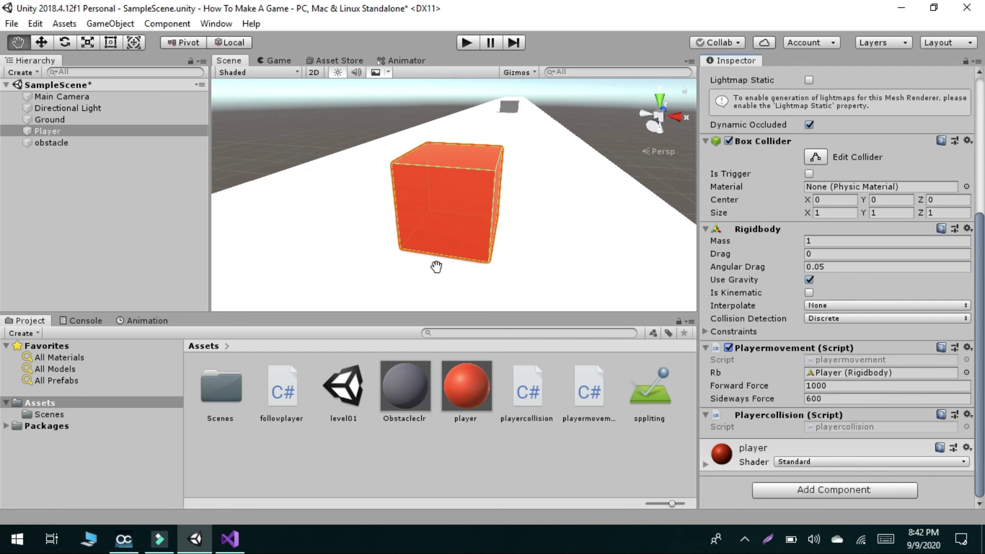
pyautogui.click(219, 542)
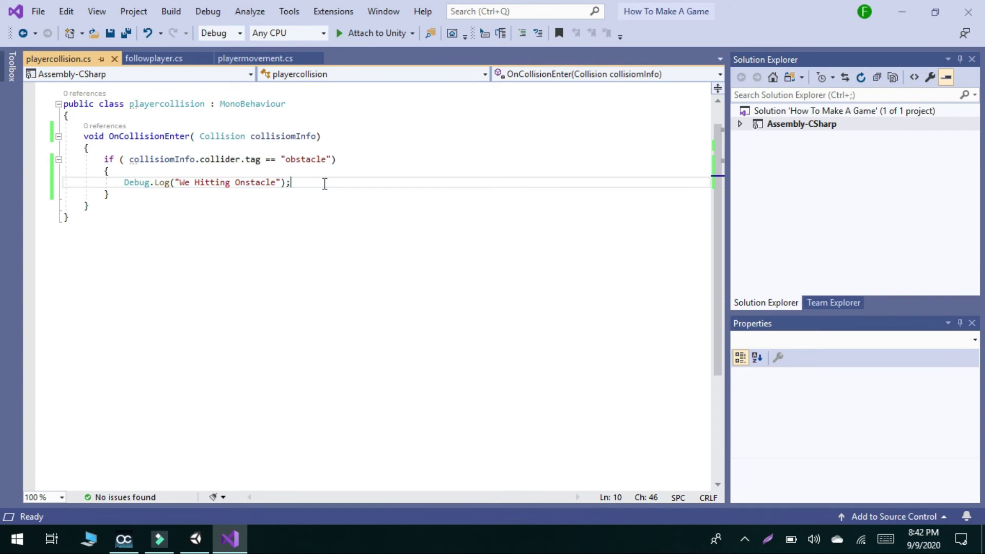
# Declare 'public playermovement movement;' at the top of the playercollision class.
pyautogui.click(289, 121)
pyautogui.press('Return')
pyautogui.write('pu')
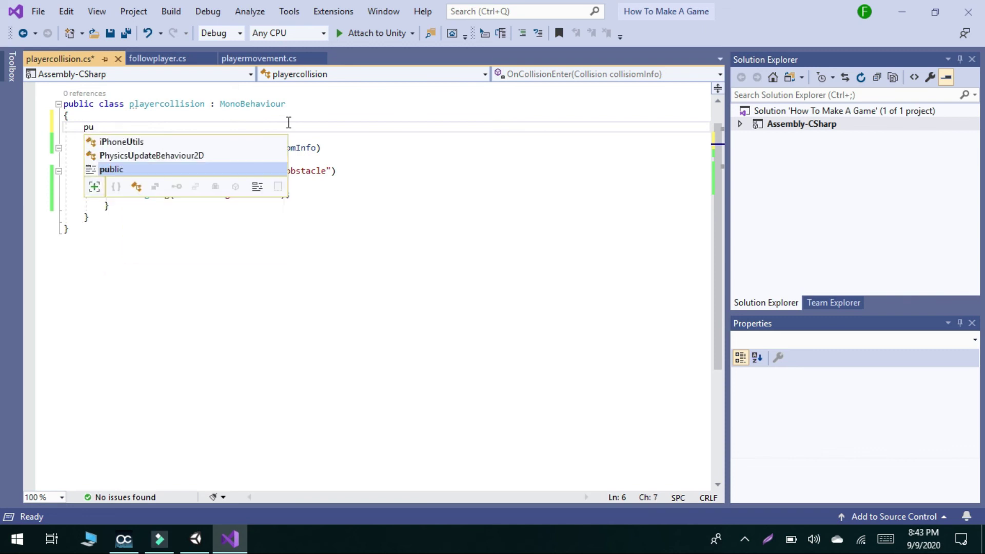
pyautogui.press('Tab')
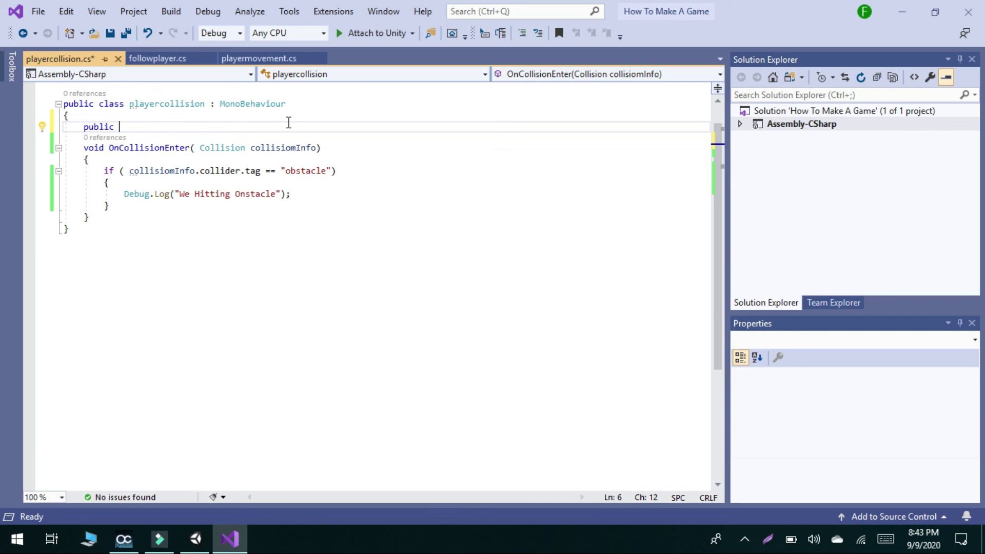
pyautogui.write('play')
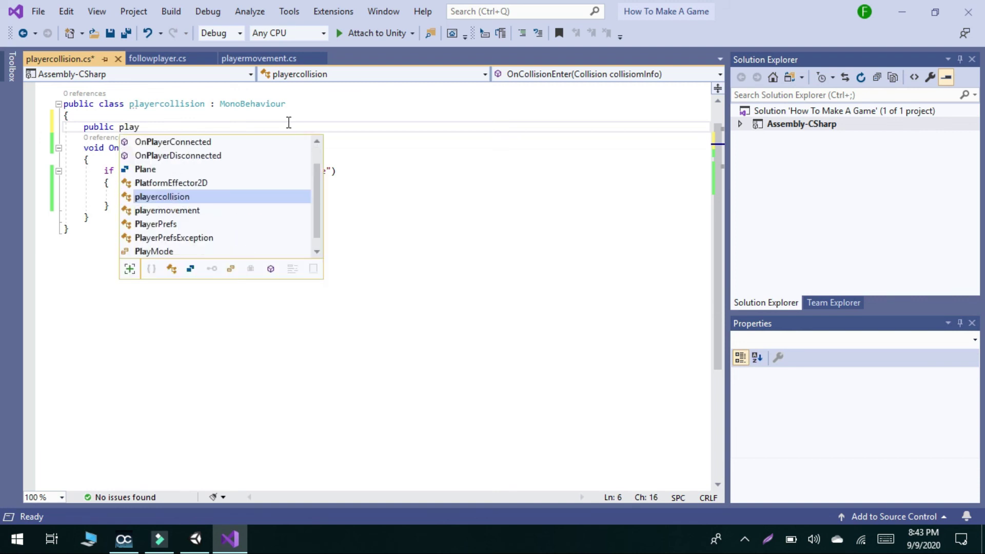
pyautogui.write('e')
pyautogui.press('Down')
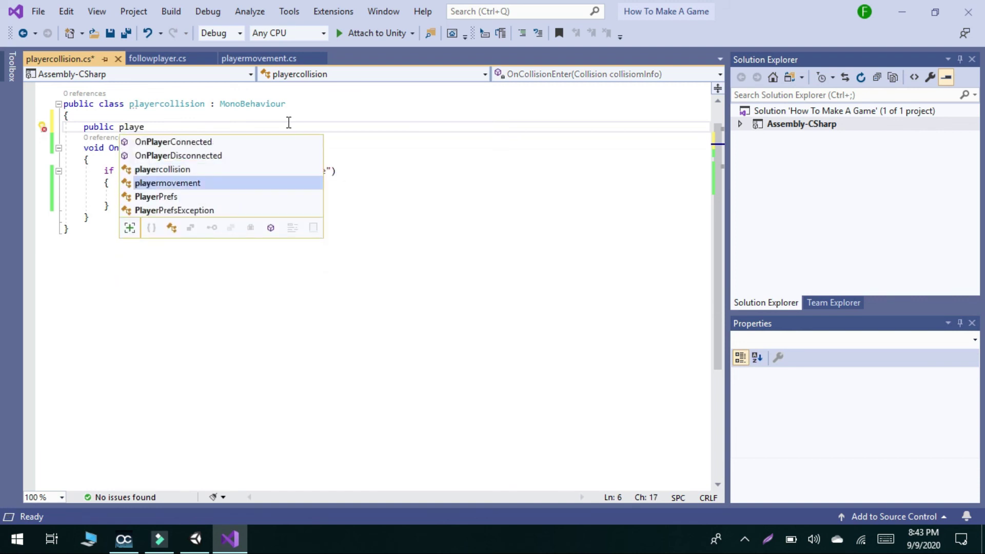
pyautogui.press('Tab')
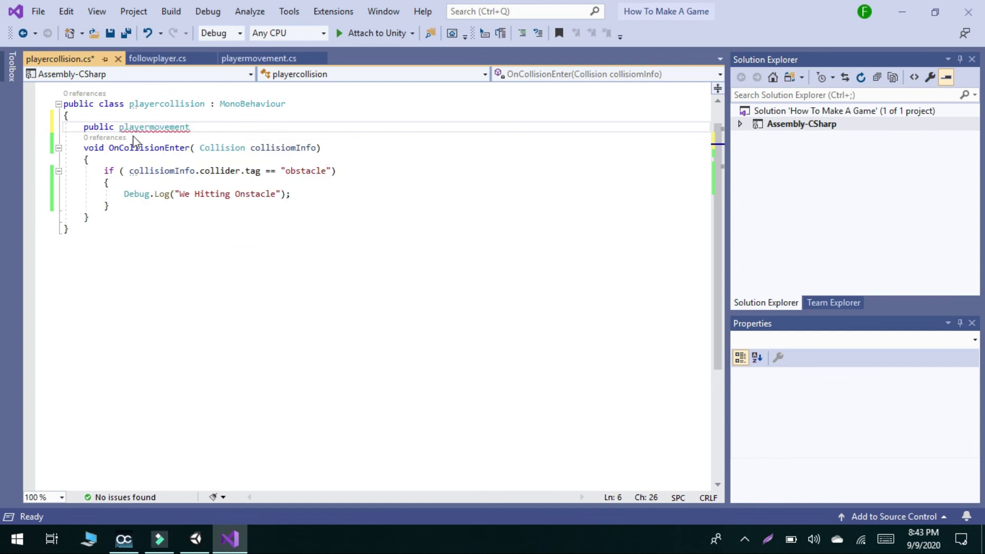
pyautogui.click(193, 537)
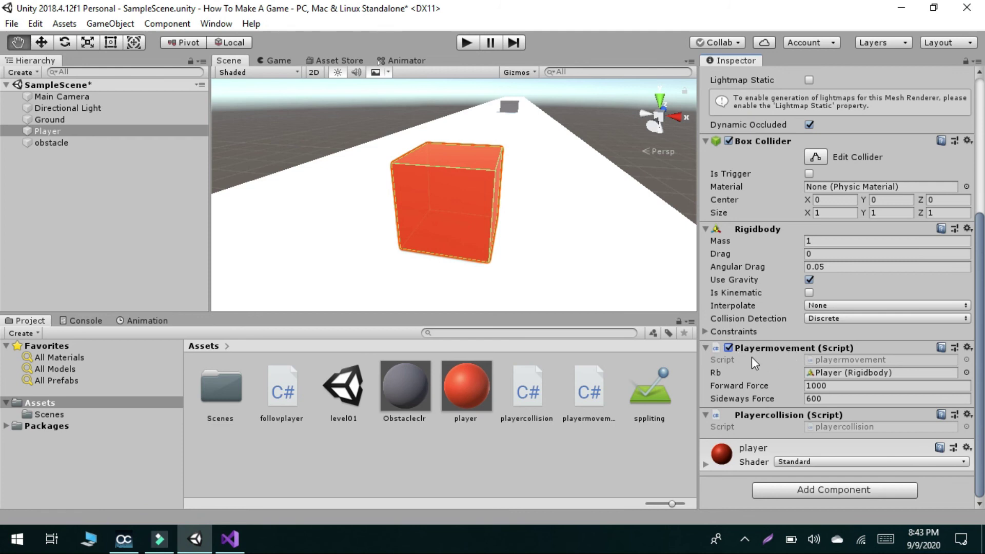
pyautogui.click(229, 539)
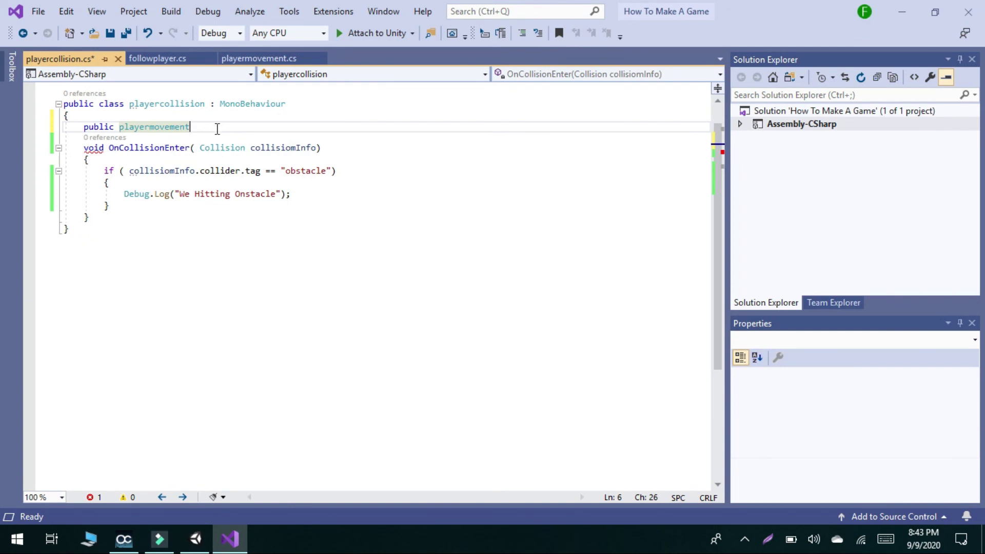
pyautogui.write('mov')
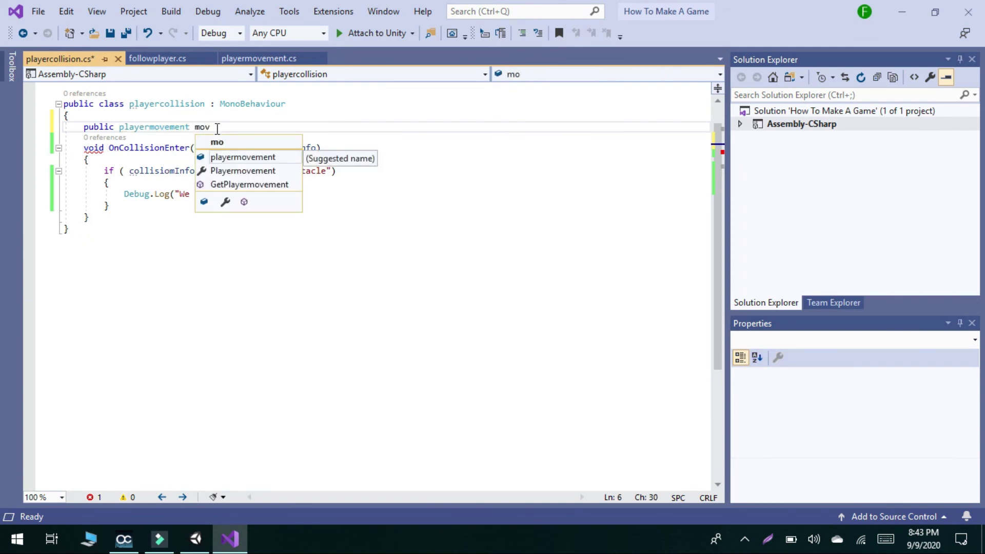
pyautogui.write('ement')
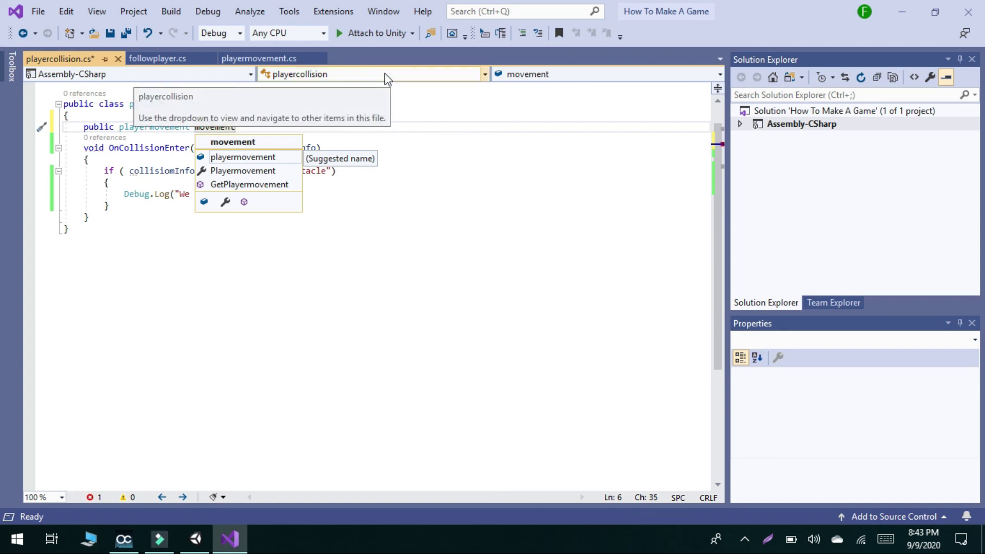
pyautogui.write(';')
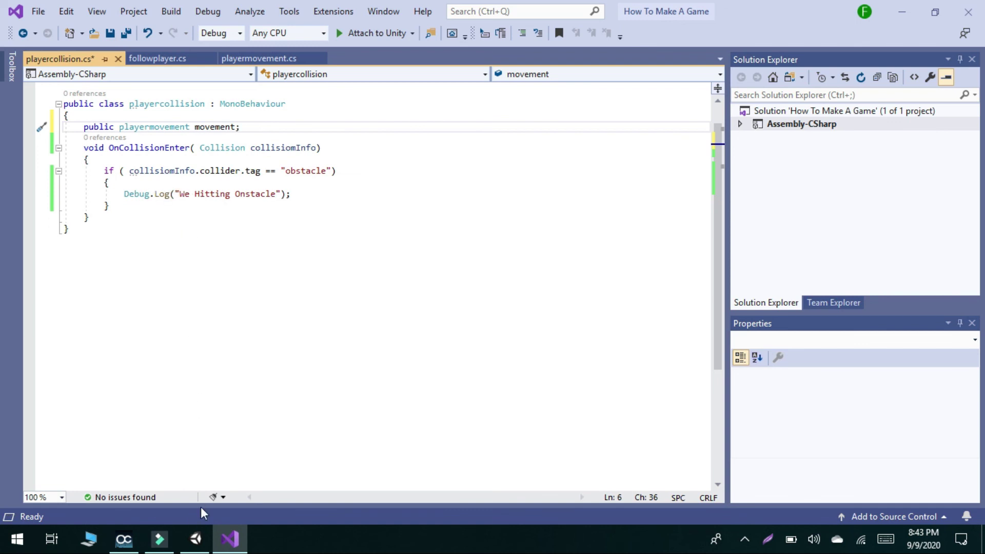
pyautogui.click(196, 540)
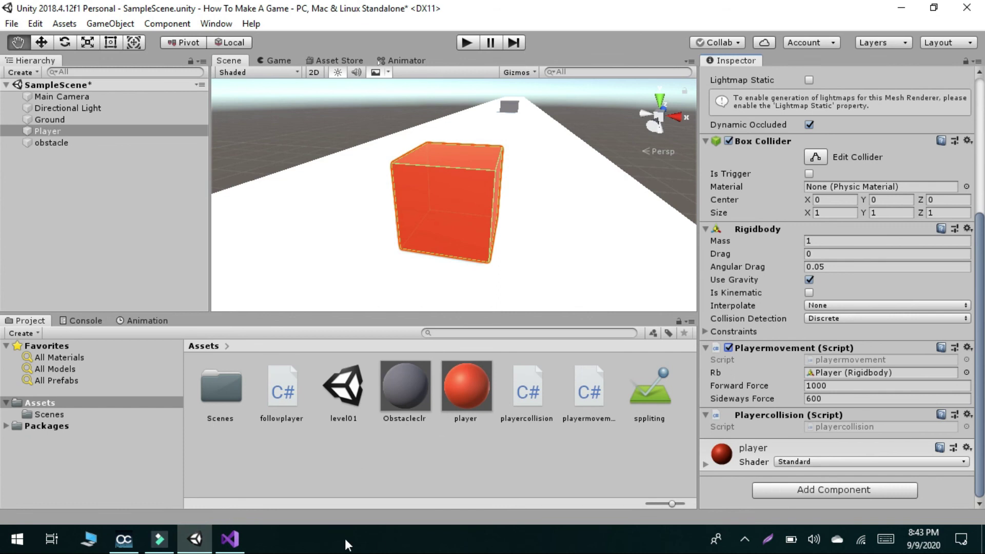
# Drag the Player's Playermovement component into the Playercollision script's Movement slot.
pyautogui.click(230, 539)
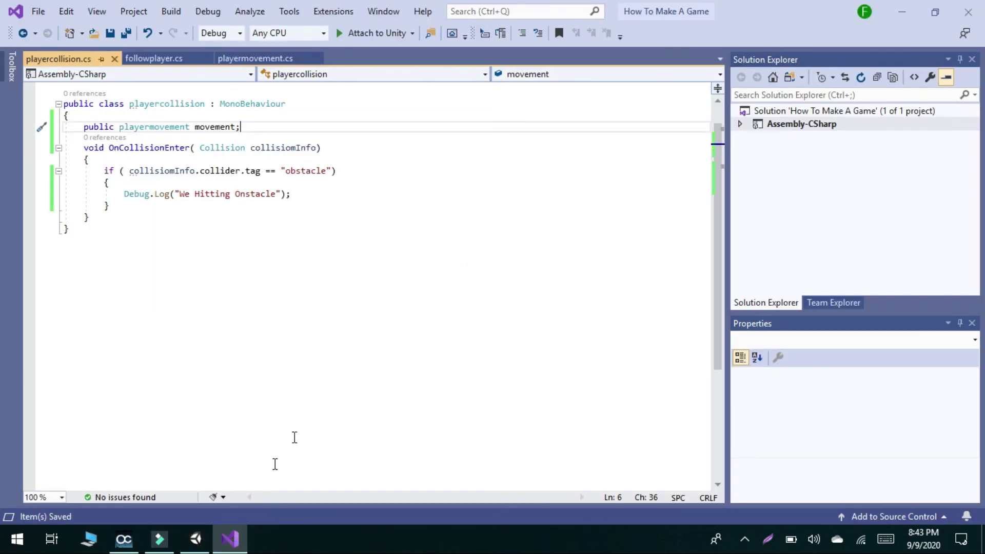
pyautogui.click(195, 539)
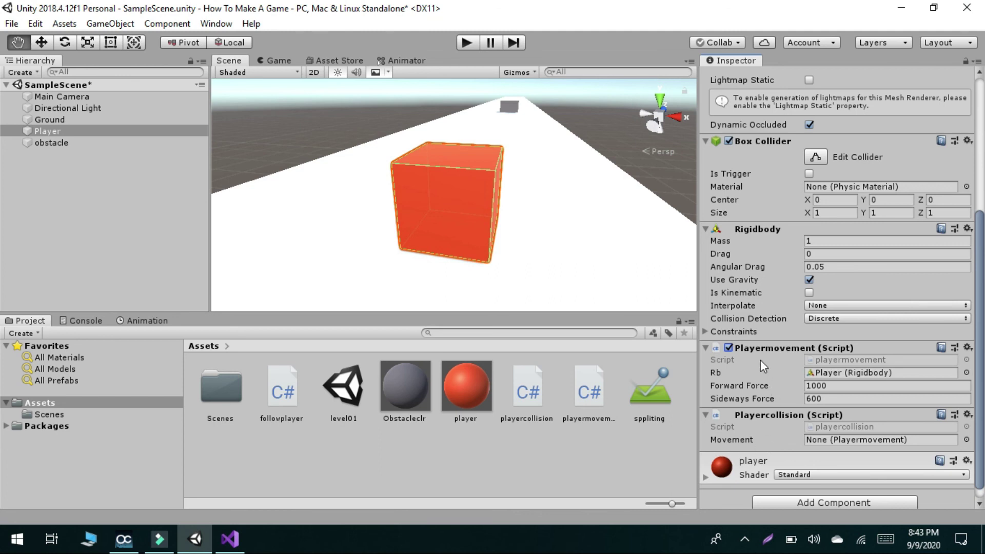
pyautogui.moveTo(762, 347); pyautogui.dragTo(853, 443)
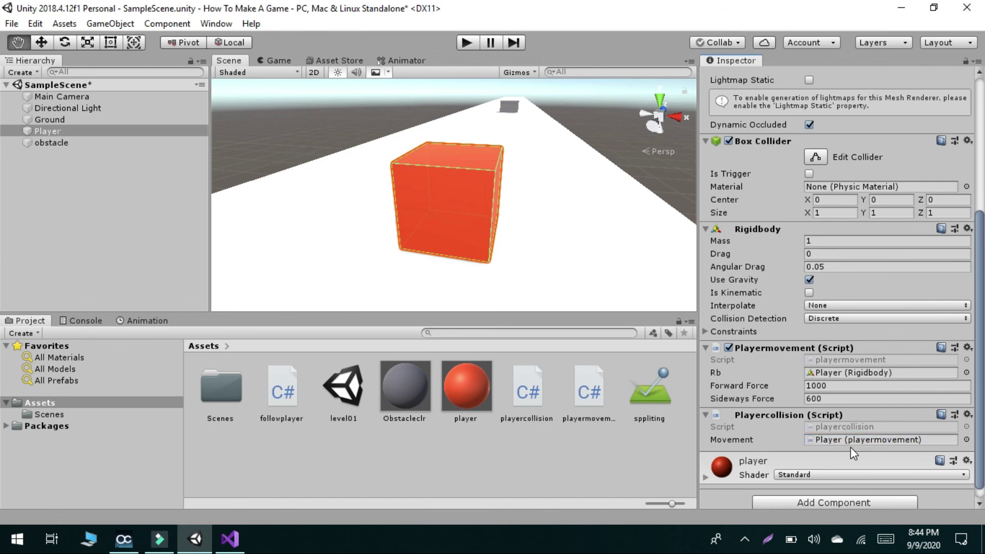
# In Visual Studio, select the Debug.Log line inside the obstacle check.
pyautogui.click(238, 536)
pyautogui.click(299, 198)
pyautogui.moveTo(299, 199); pyautogui.dragTo(124, 195)
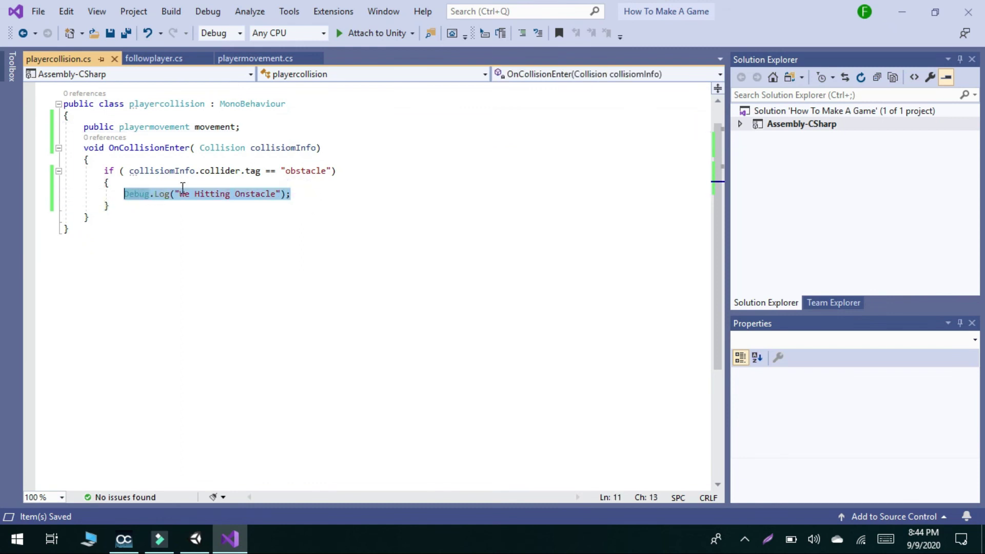
# Replace the Debug.Log line with 'movement.enabled = false;' and save playercollision.cs.
pyautogui.press('Delete')
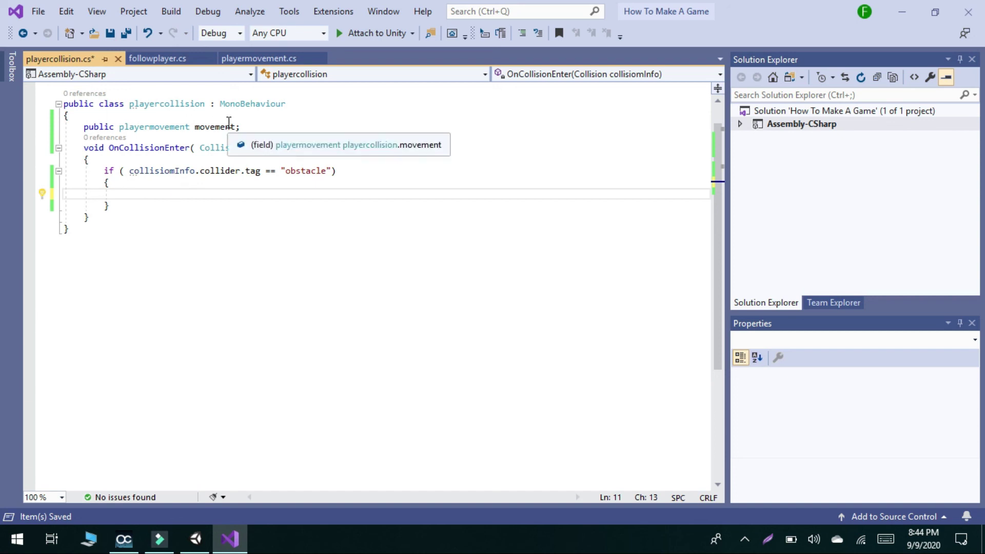
pyautogui.write('m')
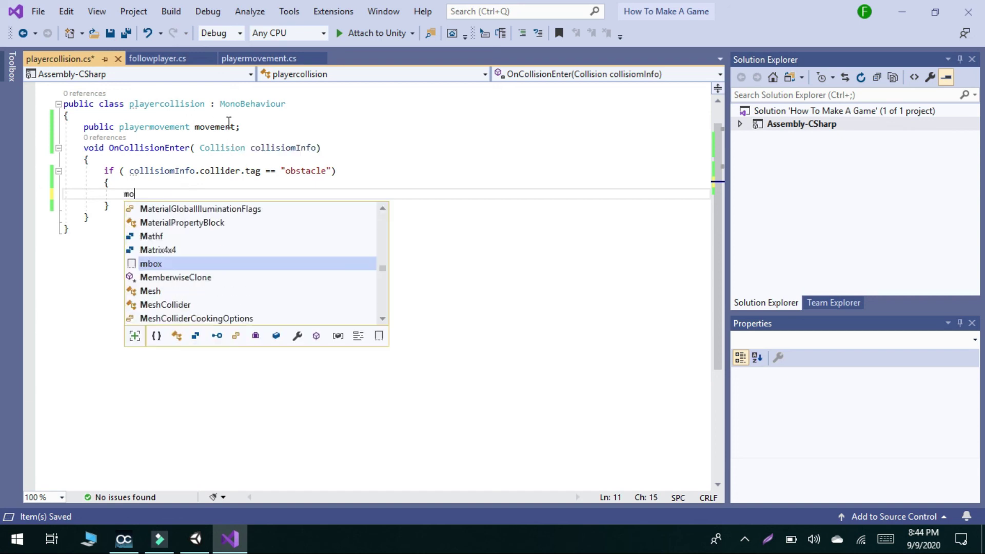
pyautogui.write('o')
pyautogui.press('Tab')
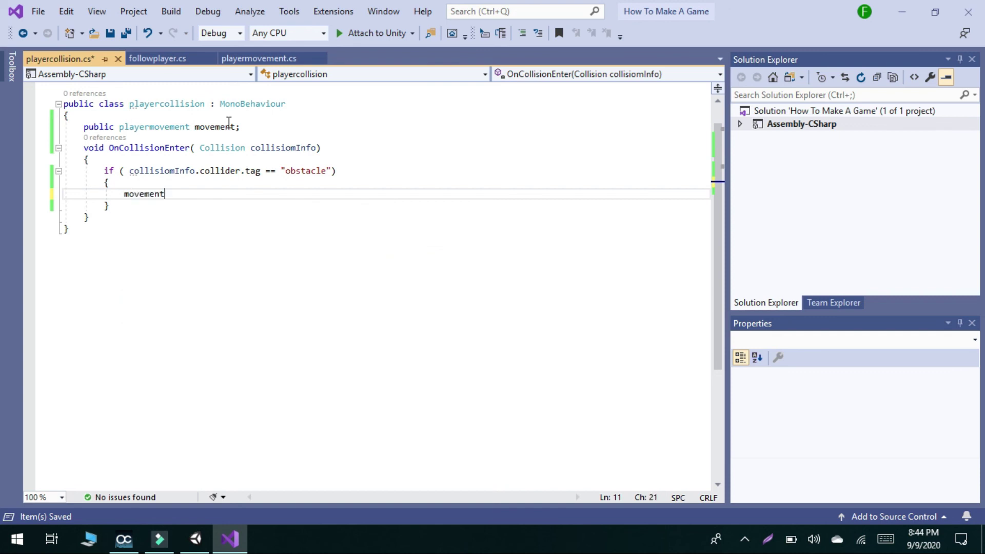
pyautogui.write('.en')
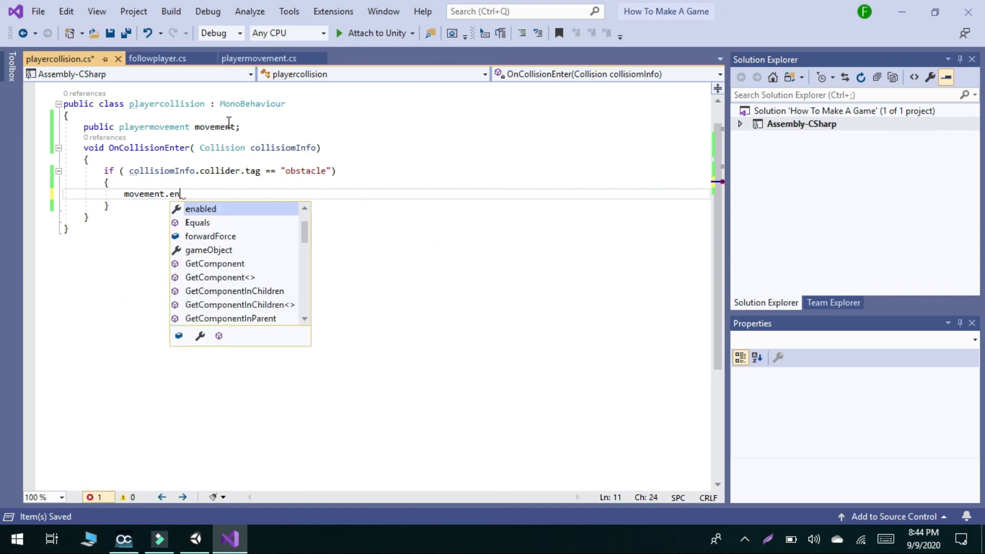
pyautogui.press('Tab')
pyautogui.write('= ')
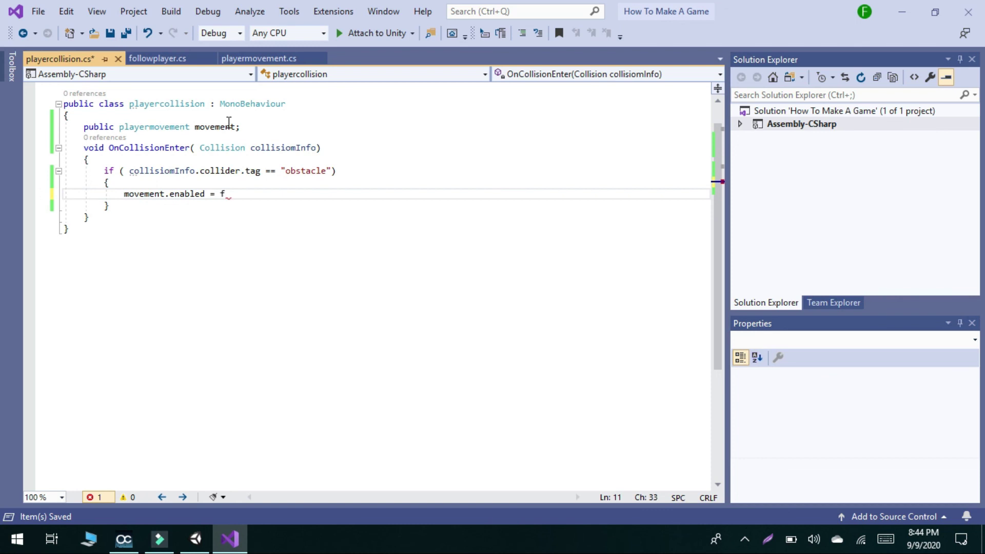
pyautogui.write('false')
pyautogui.press('Escape')
pyautogui.write(';')
pyautogui.hotkey('ctrl', 's')
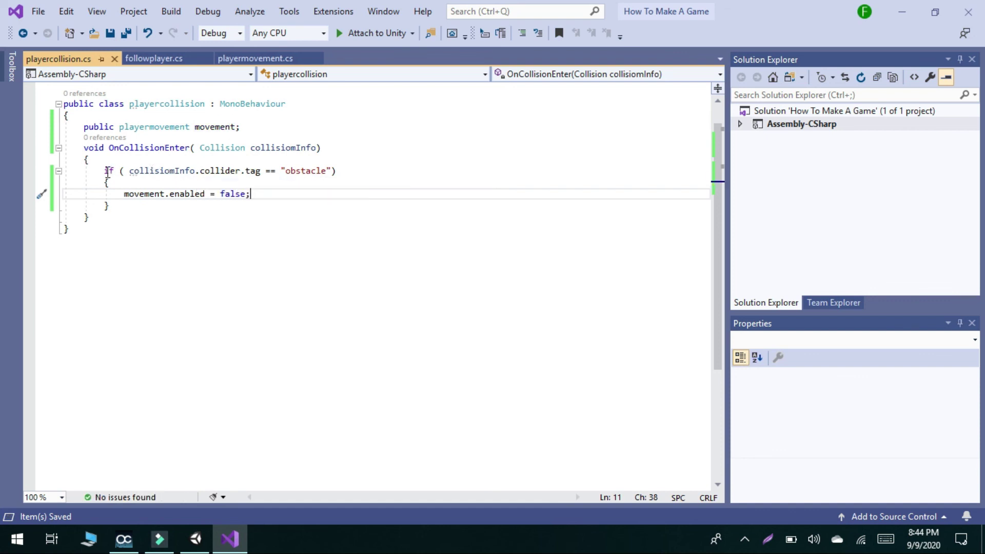
# Review the obstacle tag condition and the new movement.enabled line in the script.
pyautogui.moveTo(103, 170); pyautogui.dragTo(346, 171)
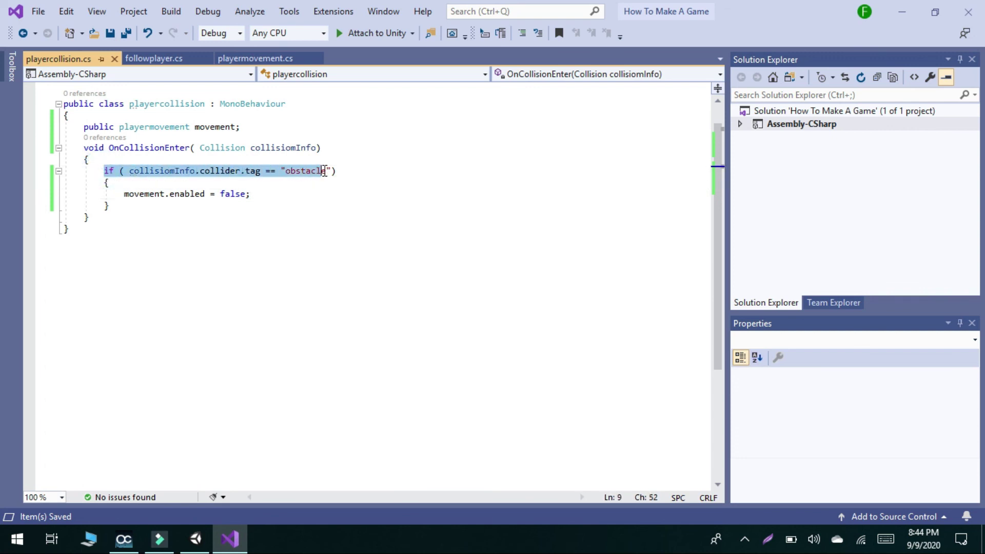
pyautogui.click(346, 171)
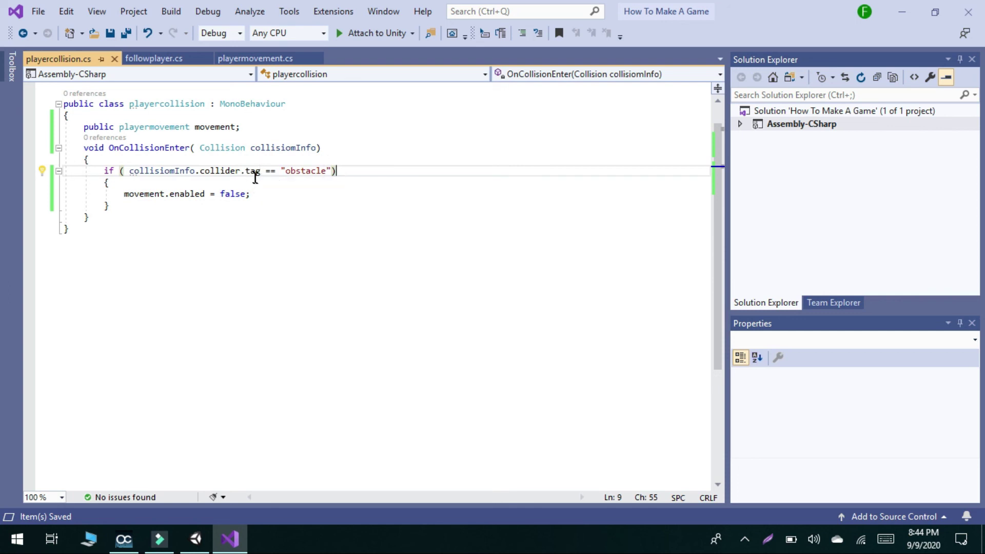
pyautogui.moveTo(209, 175)
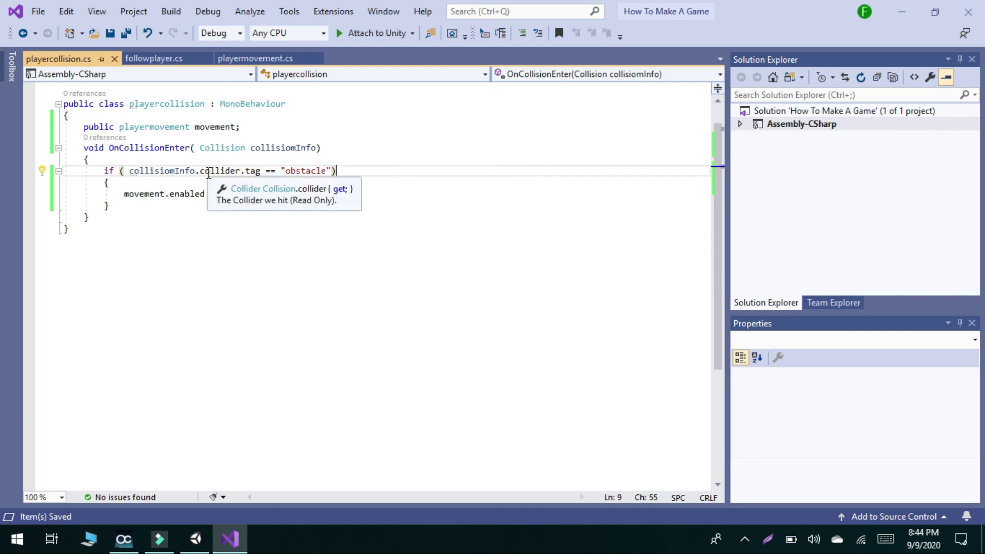
pyautogui.moveTo(248, 176)
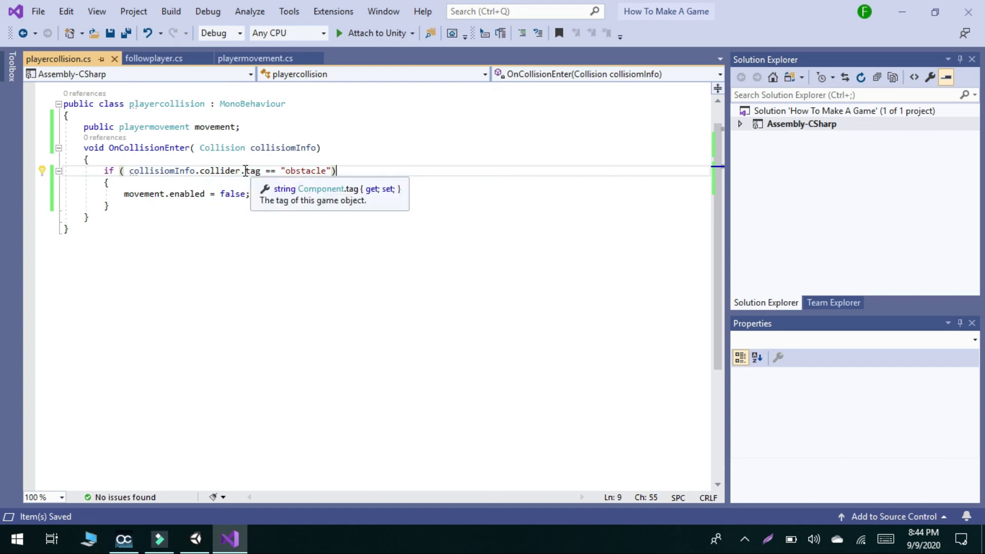
pyautogui.moveTo(291, 174)
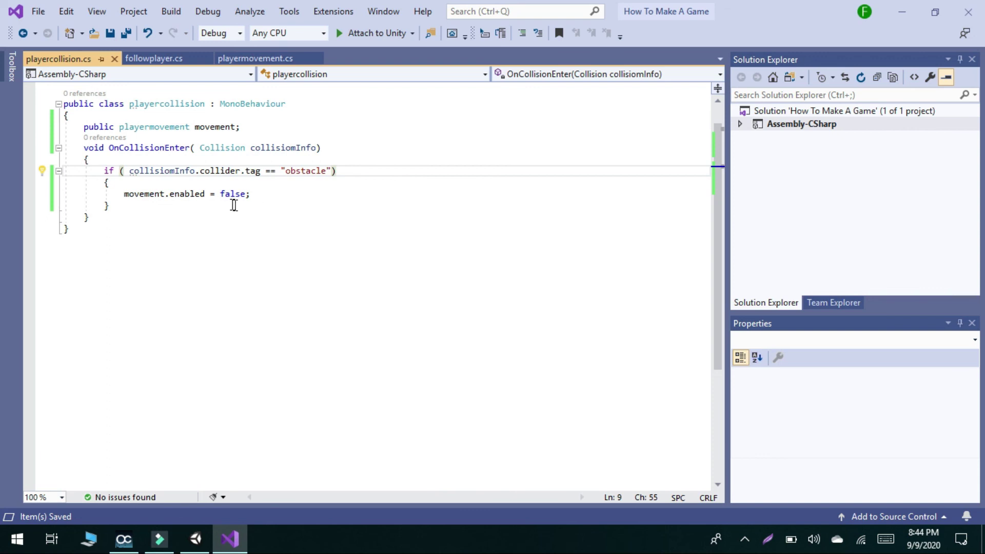
pyautogui.moveTo(161, 197)
pyautogui.moveTo(227, 197)
pyautogui.moveTo(142, 133)
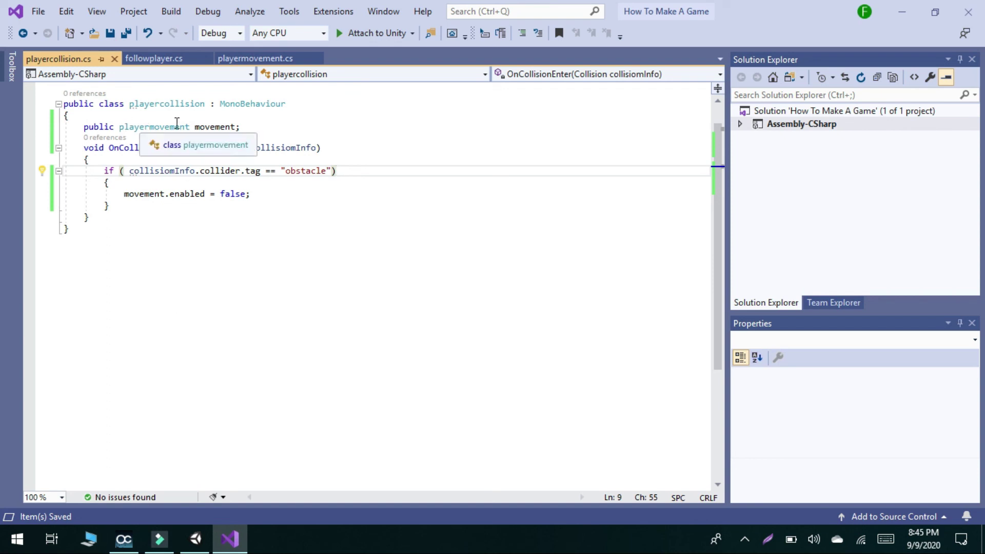
# Play the game twice in Unity, watching Playermovement get unchecked when the Player hits the obstacle.
pyautogui.click(195, 539)
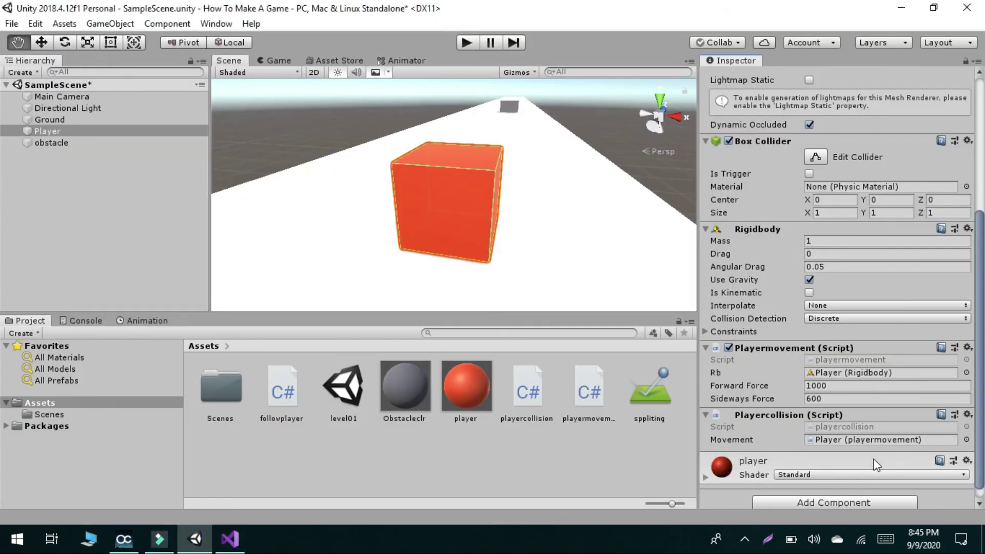
pyautogui.click(464, 43)
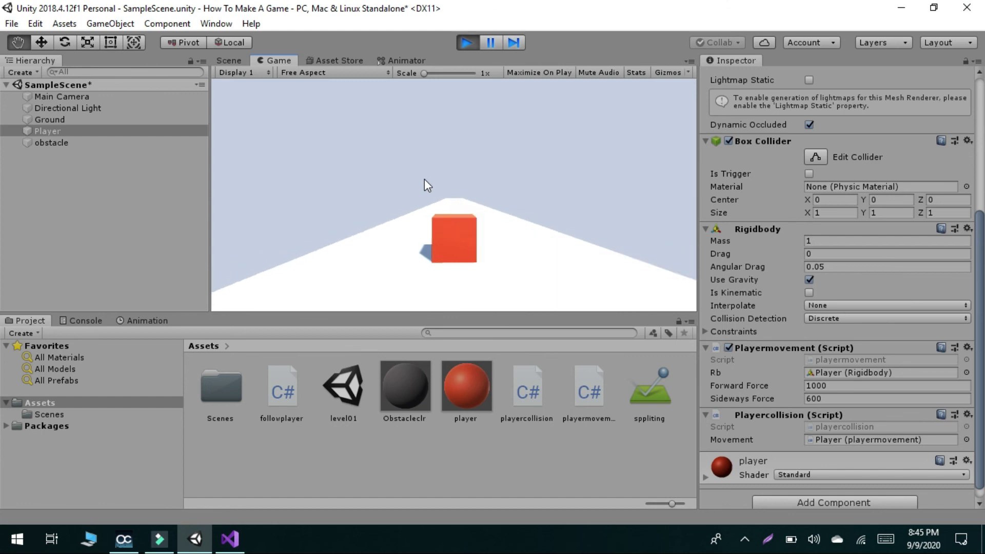
pyautogui.click(463, 44)
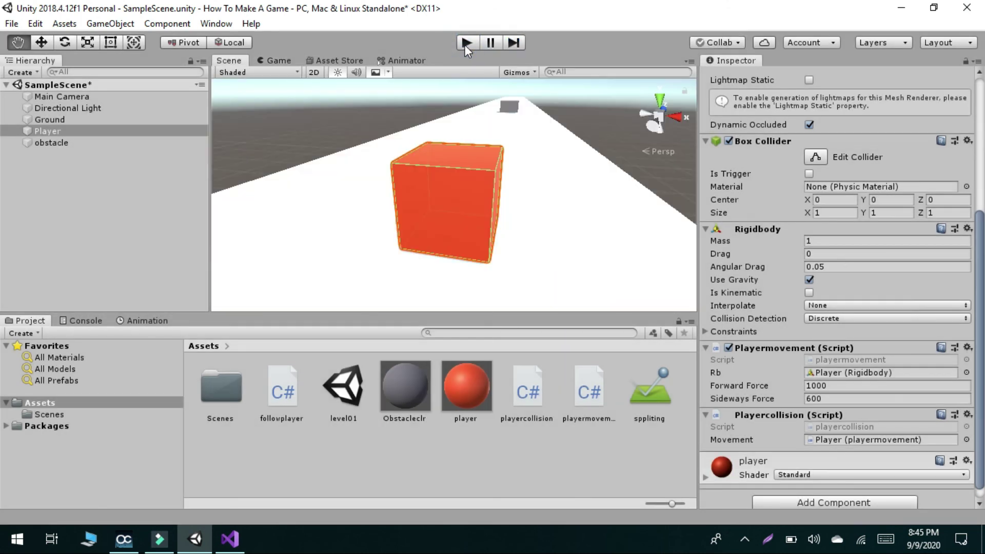
pyautogui.click(464, 44)
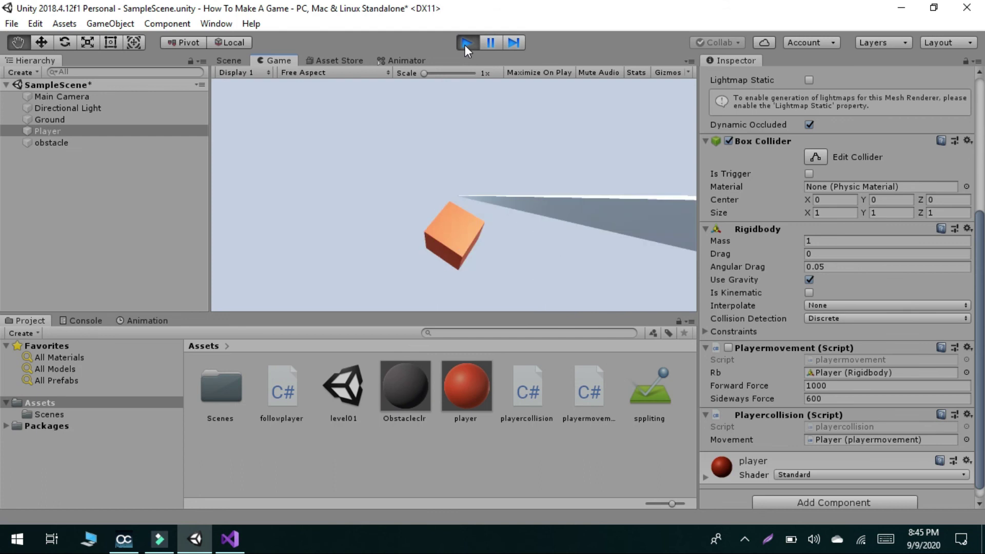
pyautogui.click(465, 43)
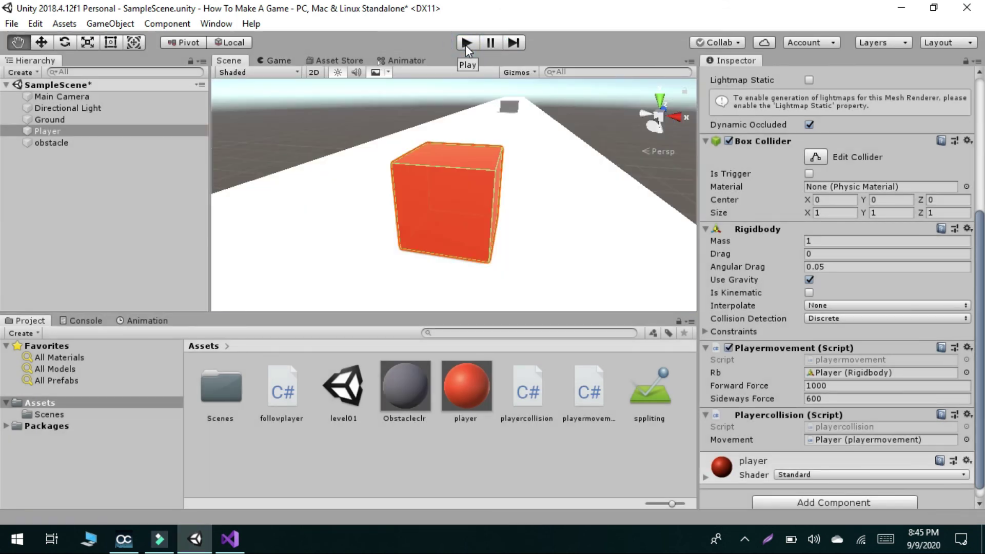
pyautogui.click(466, 43)
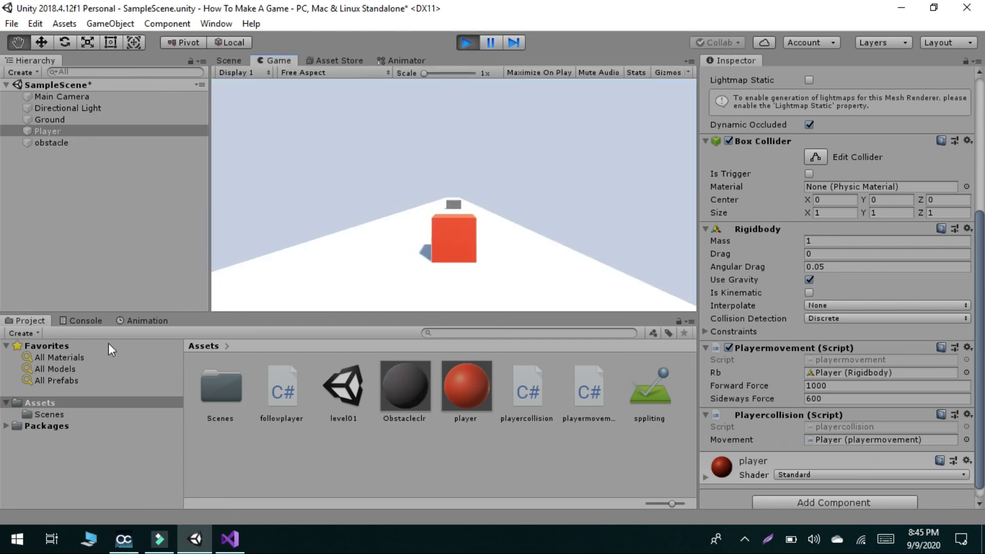
pyautogui.click(78, 322)
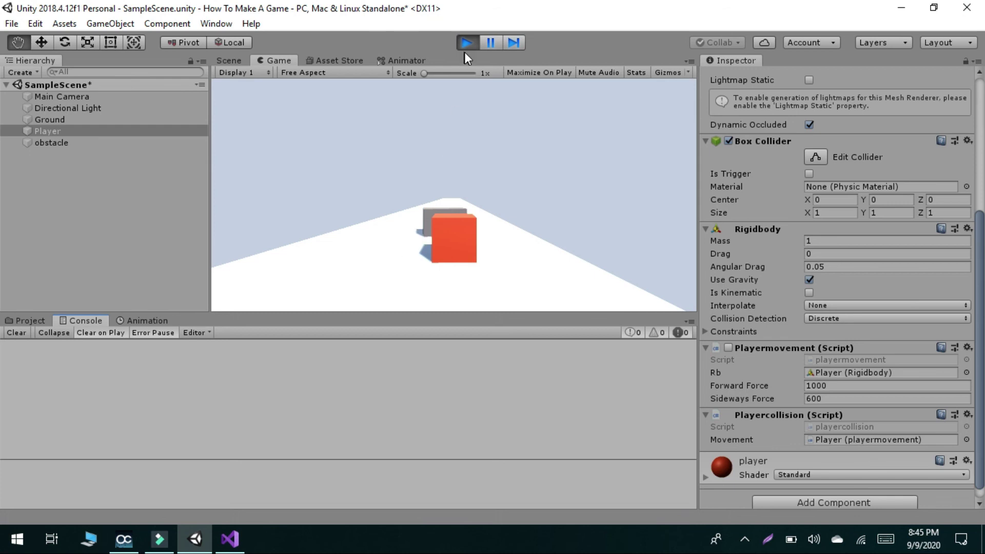
pyautogui.click(475, 42)
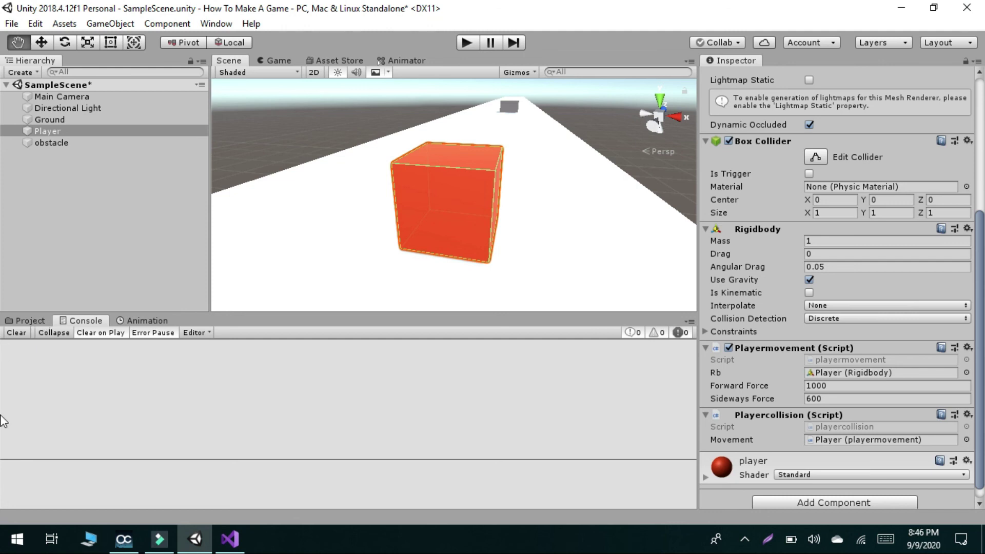
pyautogui.click(17, 321)
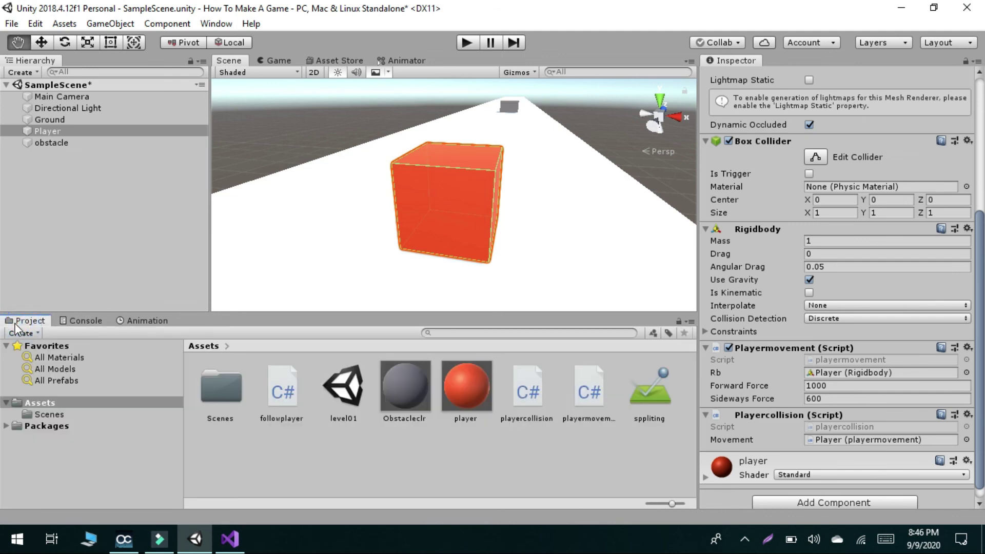